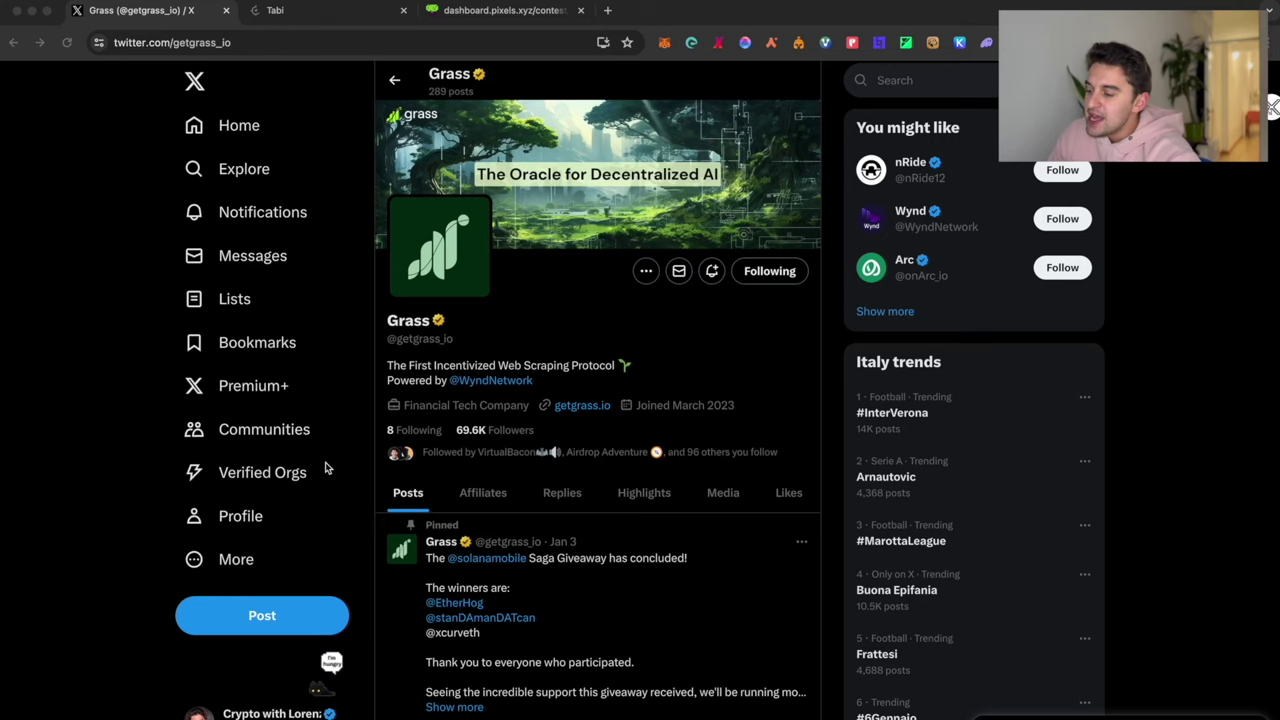
{"action": "scroll", "coordinate": [448, 340], "scroll_direction": "down", "scroll_amount": 1}
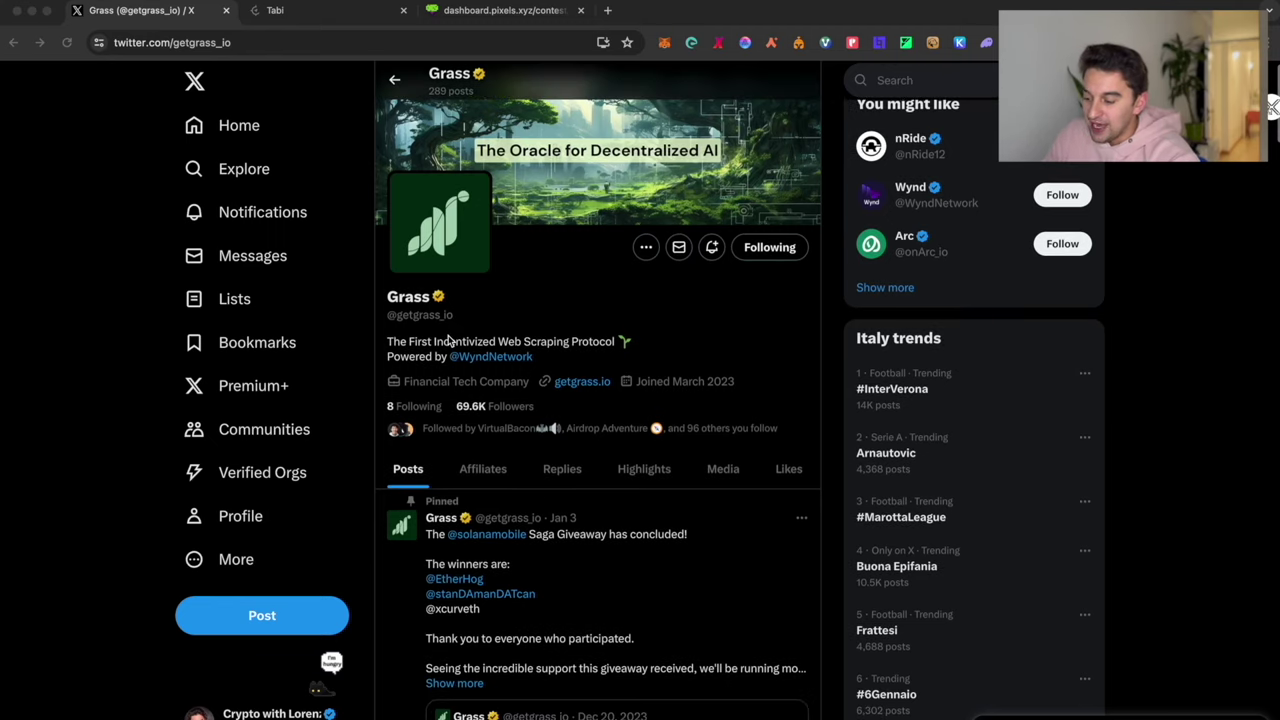
{"action": "scroll", "coordinate": [448, 340], "scroll_direction": "down", "scroll_amount": 1}
{"action": "scroll", "coordinate": [448, 340], "scroll_direction": "down", "scroll_amount": 3}
{"action": "scroll", "coordinate": [448, 340], "scroll_direction": "down", "scroll_amount": 2}
{"action": "scroll", "coordinate": [449, 341], "scroll_direction": "down", "scroll_amount": 1}
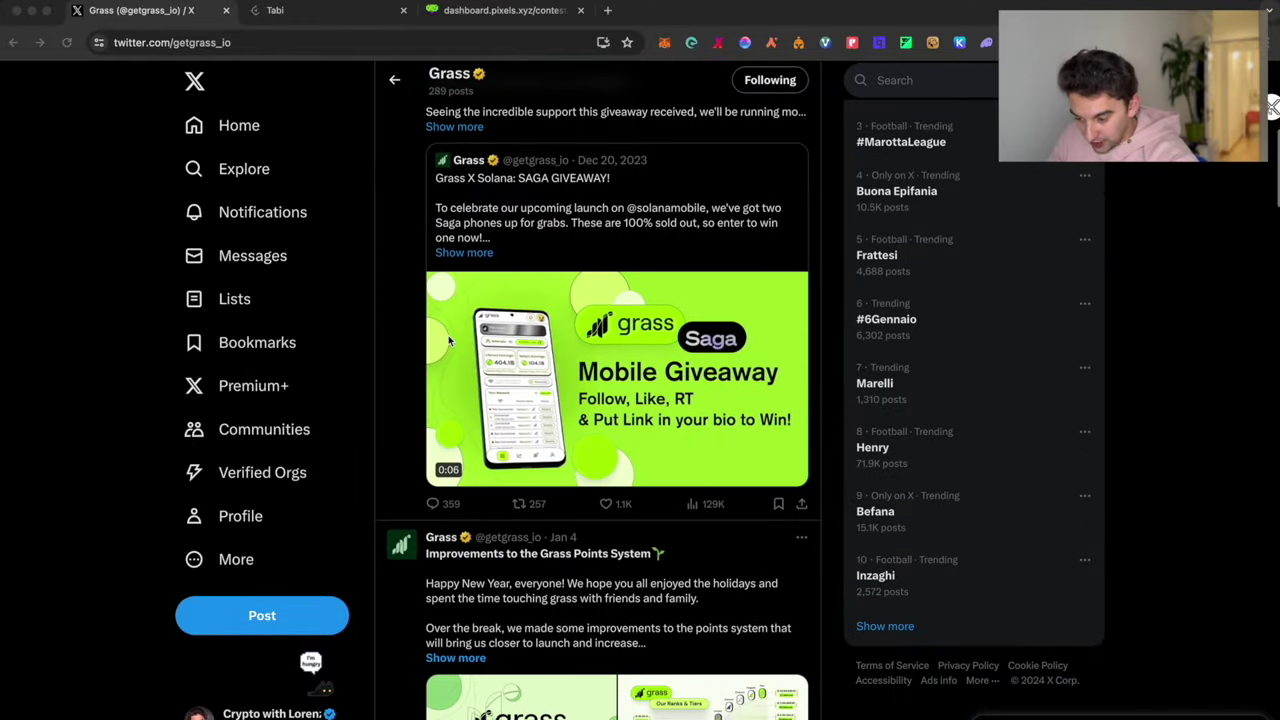
{"action": "scroll", "coordinate": [449, 341], "scroll_direction": "down", "scroll_amount": 3}
{"action": "scroll", "coordinate": [449, 340], "scroll_direction": "down", "scroll_amount": 1}
{"action": "scroll", "coordinate": [449, 340], "scroll_direction": "down", "scroll_amount": 3}
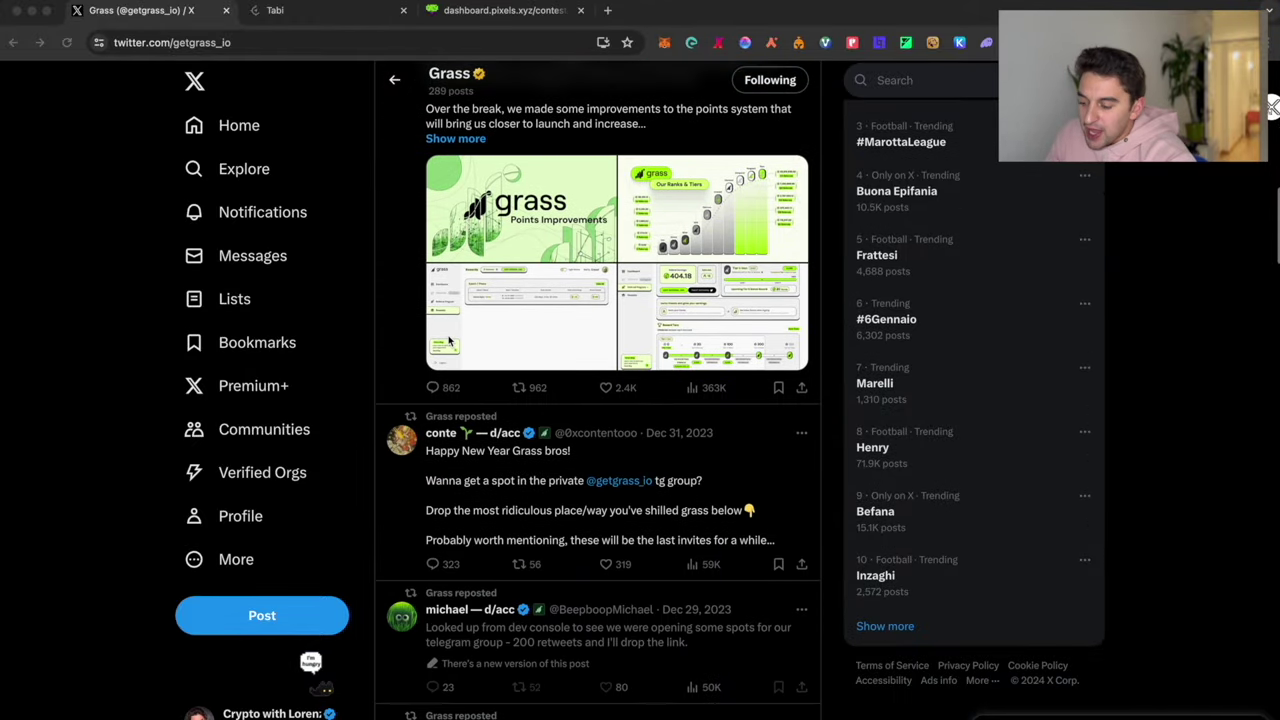
{"action": "scroll", "coordinate": [449, 341], "scroll_direction": "up", "scroll_amount": 10}
{"action": "scroll", "coordinate": [449, 341], "scroll_direction": "up", "scroll_amount": 2}
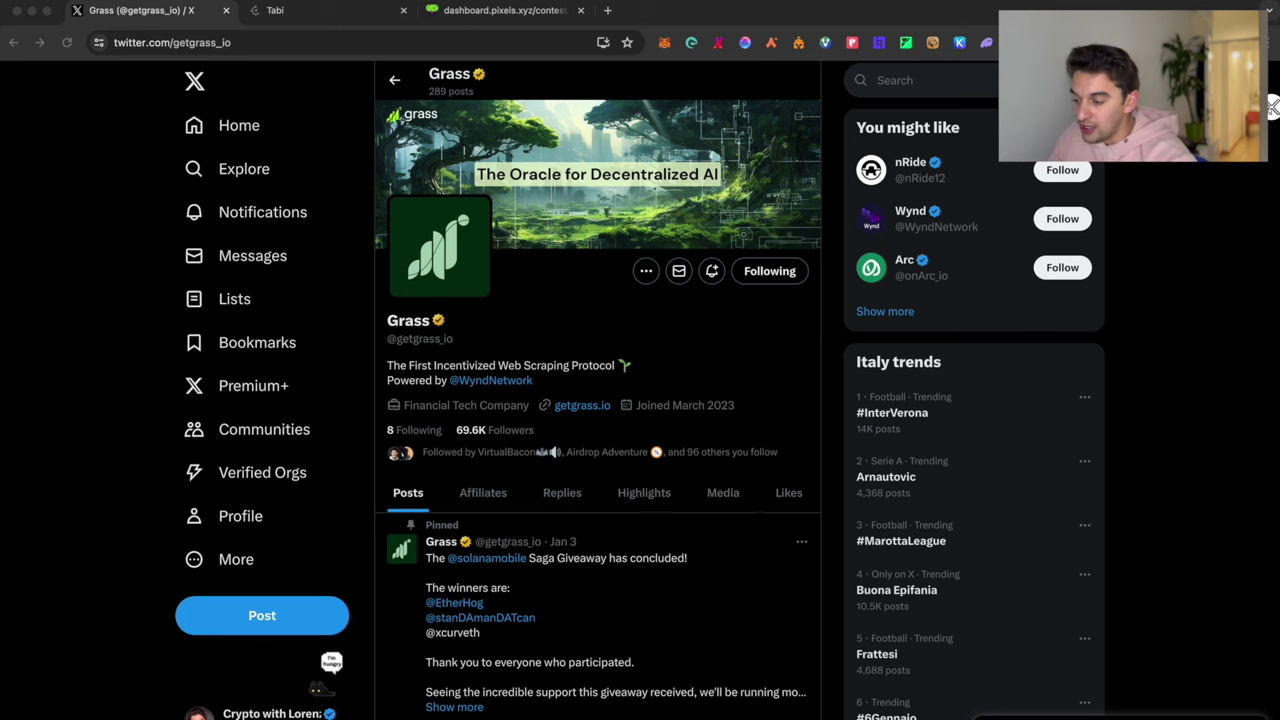
{"action": "scroll", "coordinate": [449, 341], "scroll_direction": "down", "scroll_amount": 1}
{"action": "scroll", "coordinate": [449, 341], "scroll_direction": "down", "scroll_amount": 5}
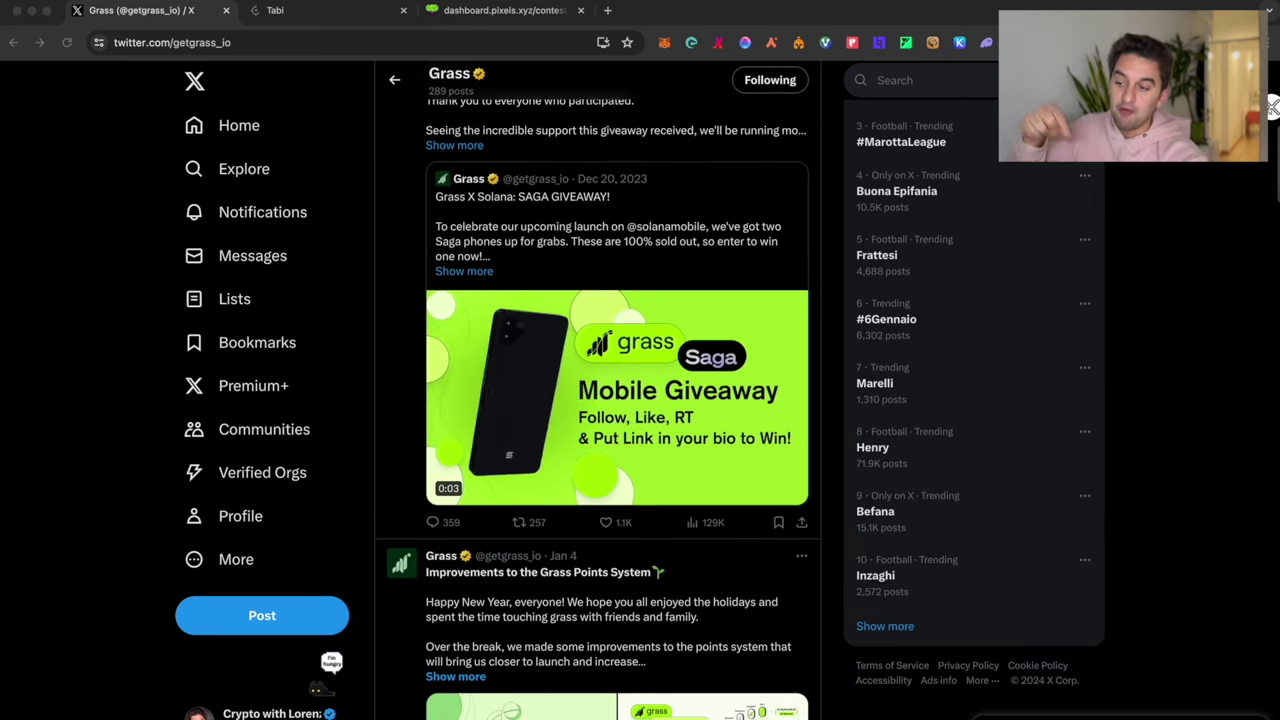
{"action": "left_click", "coordinate": [1165, 42]}
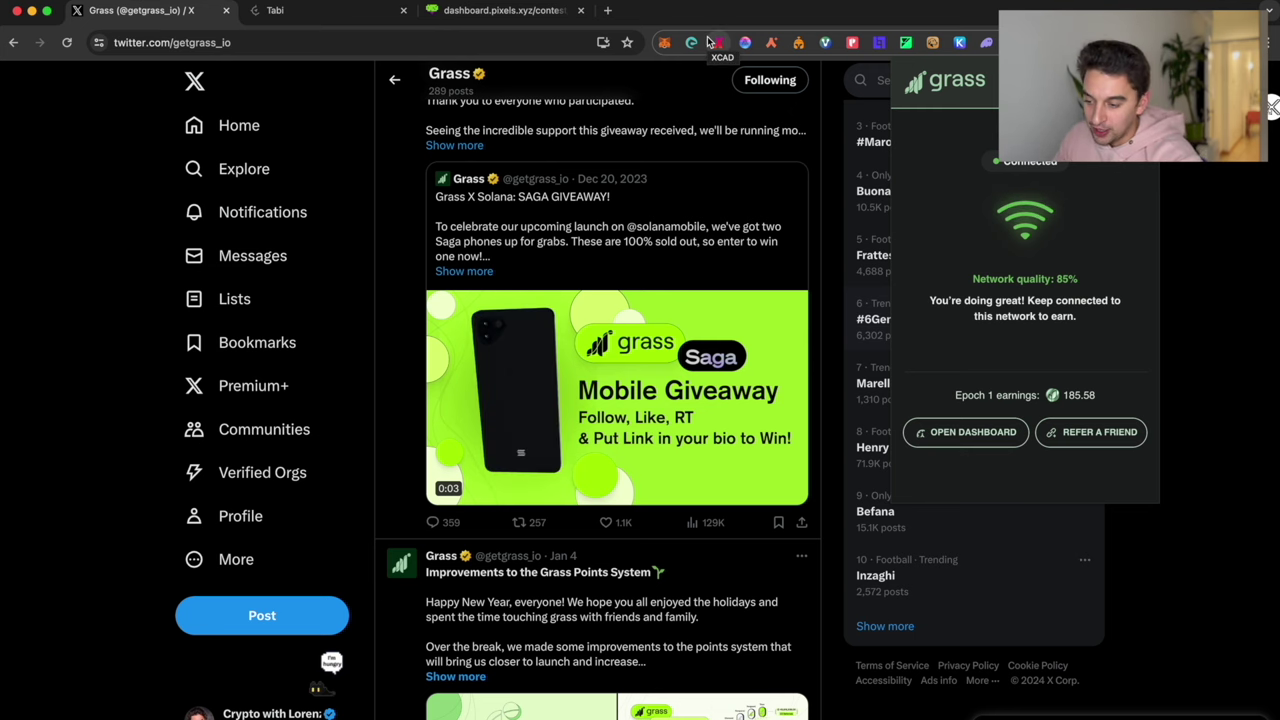
- Check the Grass node shows 85% quality and 187.00 Epoch 1 earnings, then go to the Pixels contest page
{"action": "left_click", "coordinate": [1087, 395]}
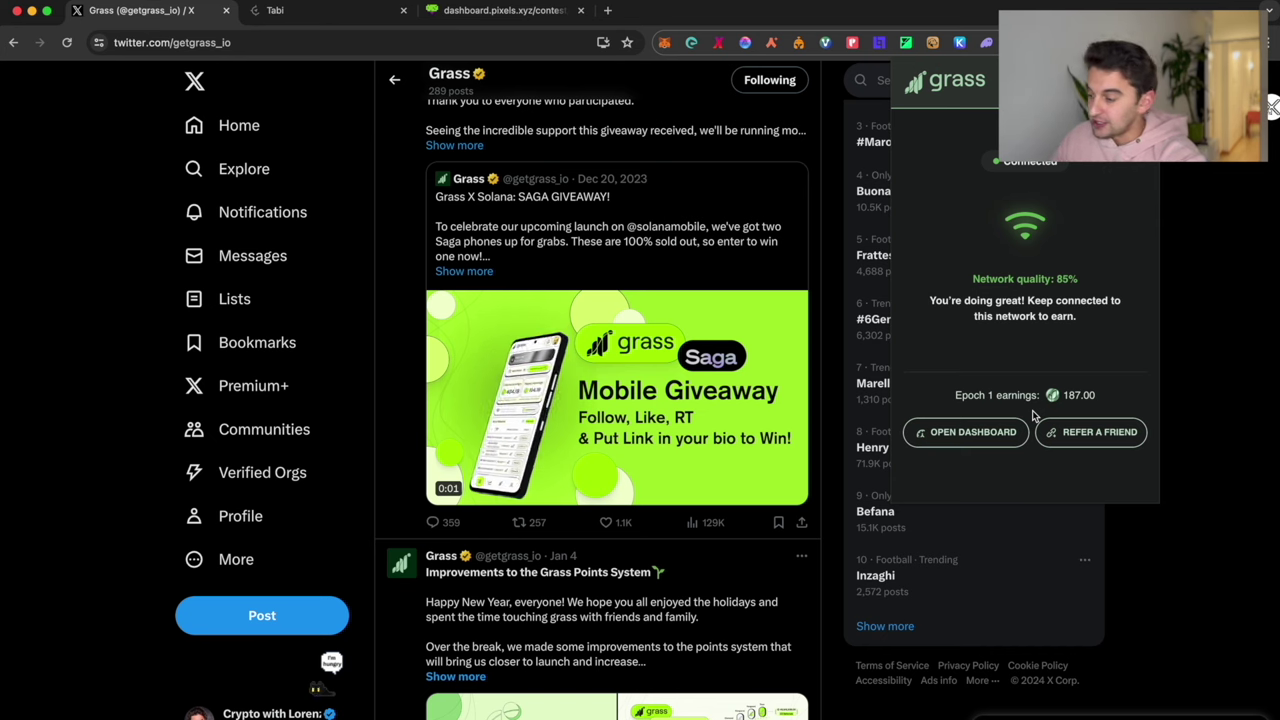
{"action": "scroll", "coordinate": [600, 350], "scroll_direction": "down", "scroll_amount": 5}
{"action": "scroll", "coordinate": [551, 289], "scroll_direction": "up", "scroll_amount": 10}
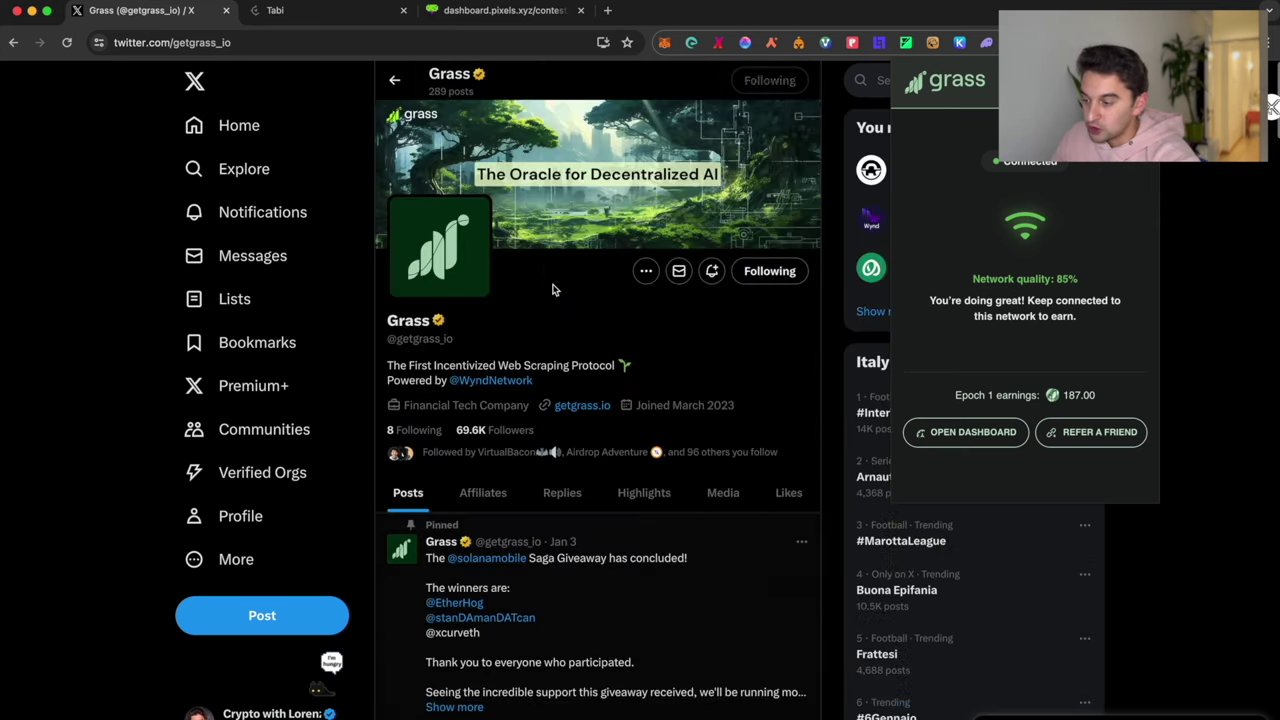
{"action": "left_click", "coordinate": [285, 12]}
- View the Pixels airdrop contest, then return to Grass's X profile and reopen the Grass earnings summary
{"action": "left_click", "coordinate": [450, 12]}
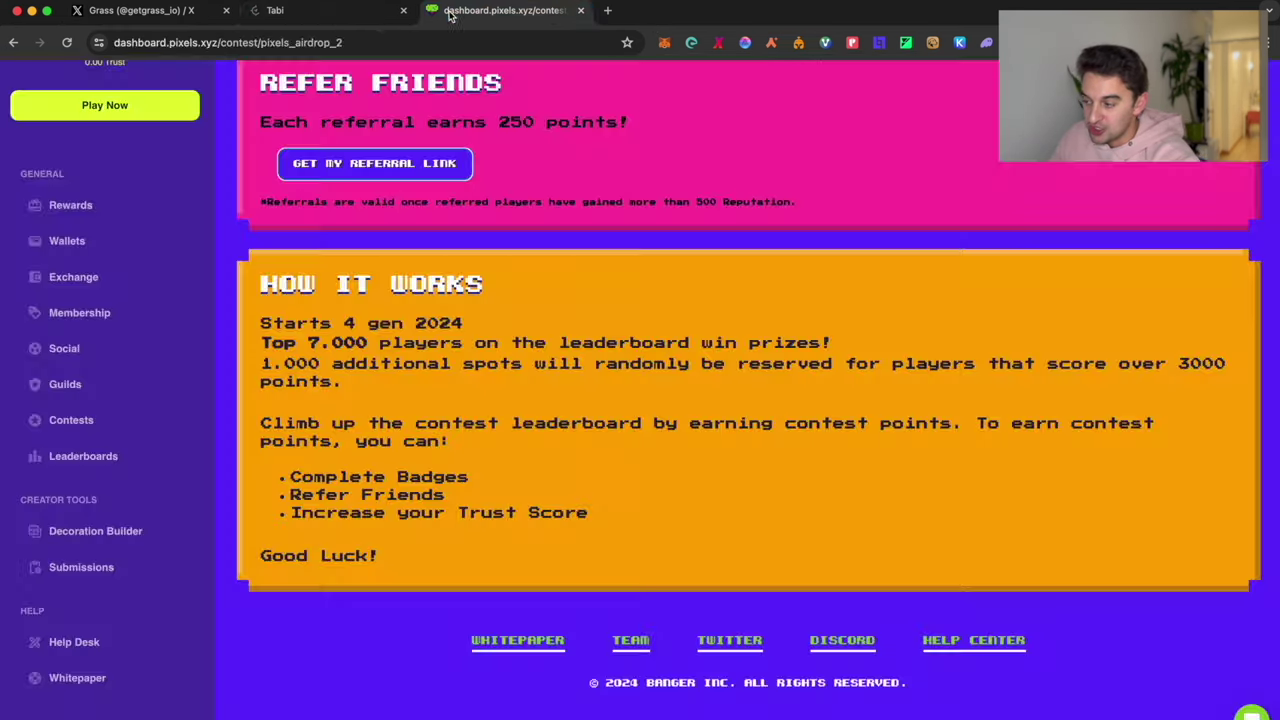
{"action": "left_click", "coordinate": [145, 11]}
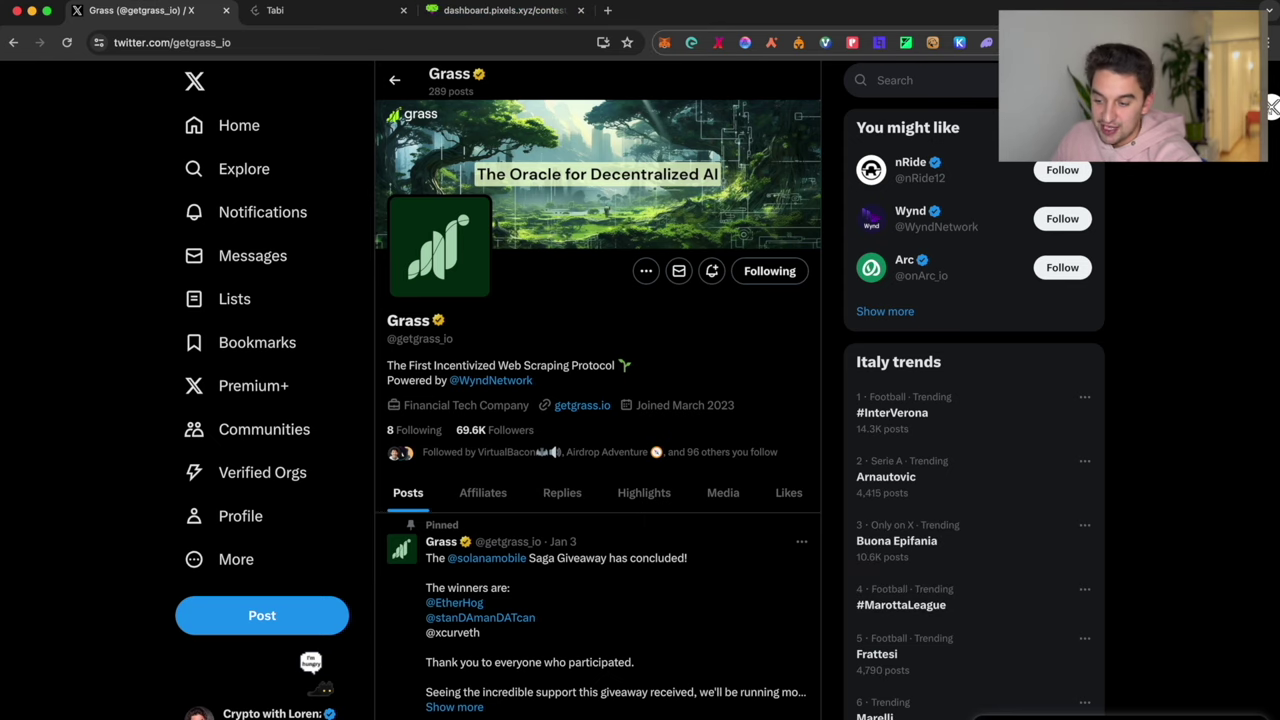
{"action": "left_click", "coordinate": [1146, 42]}
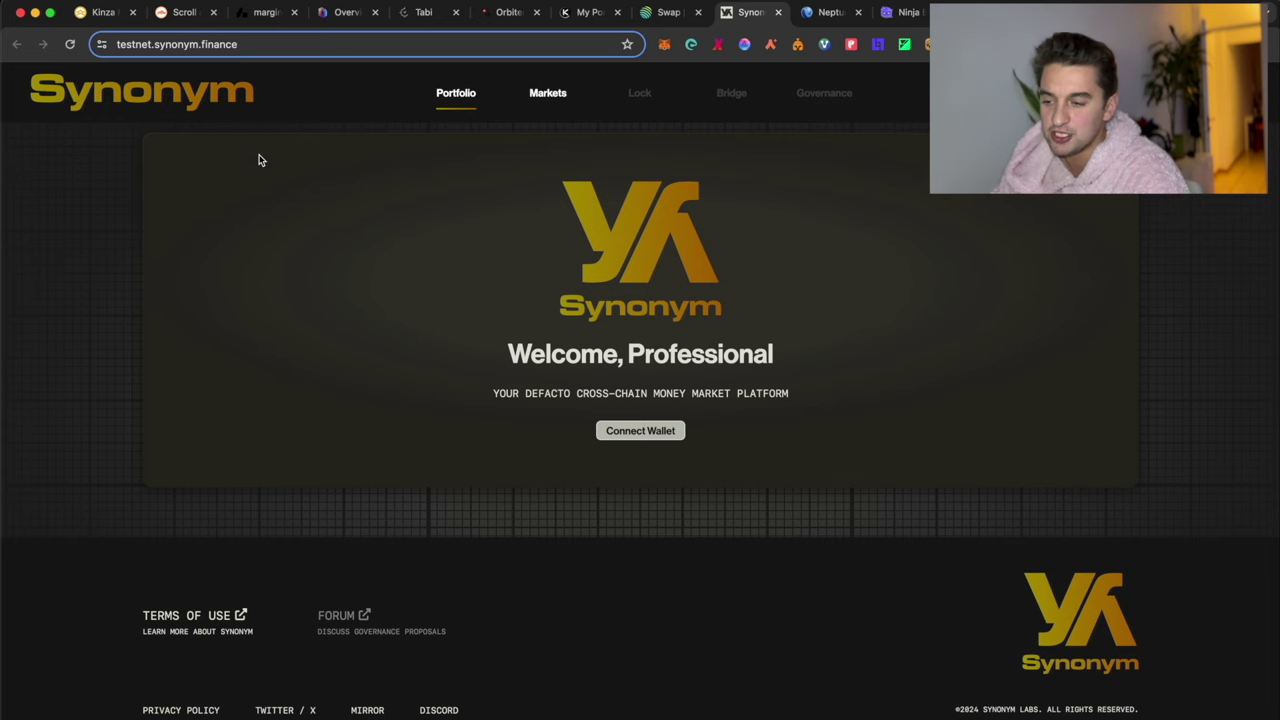
- Connect MetaMask to Synonym with the network switch approved, loading $4.76K supplied and $2.28K borrowed
{"action": "left_click", "coordinate": [640, 430]}
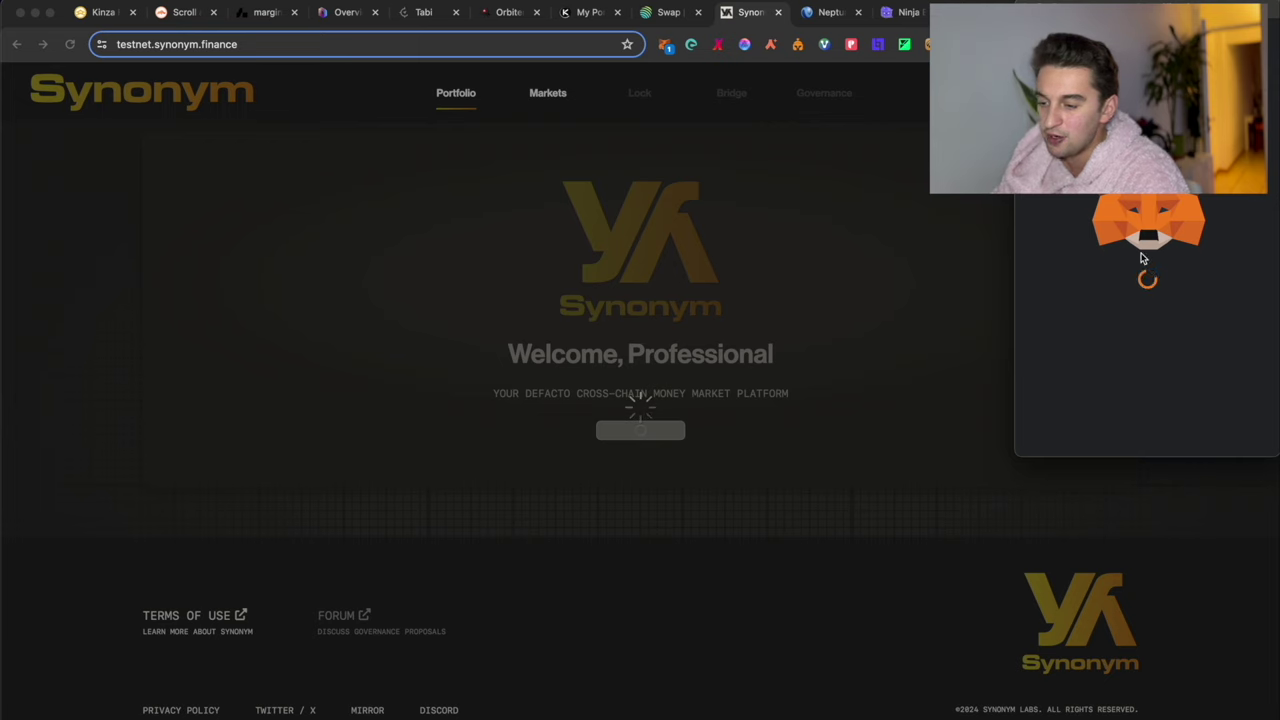
{"action": "left_click", "coordinate": [1183, 434]}
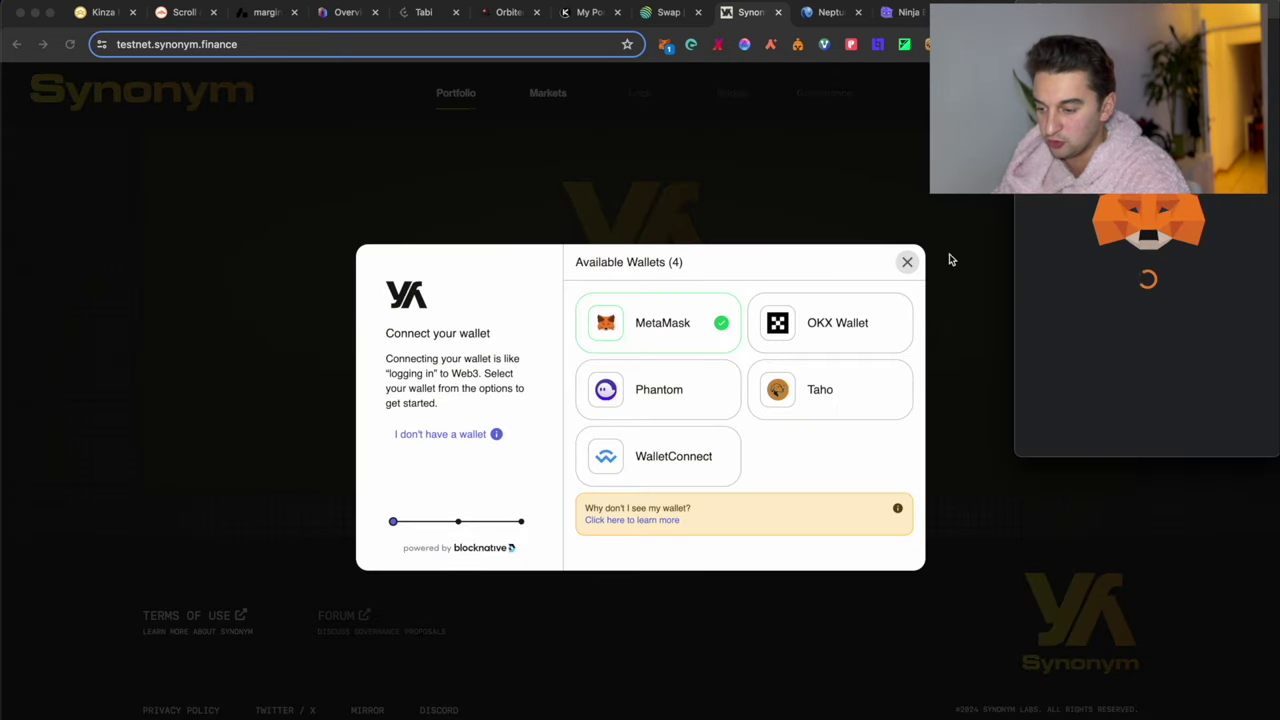
{"action": "left_click", "coordinate": [1168, 436]}
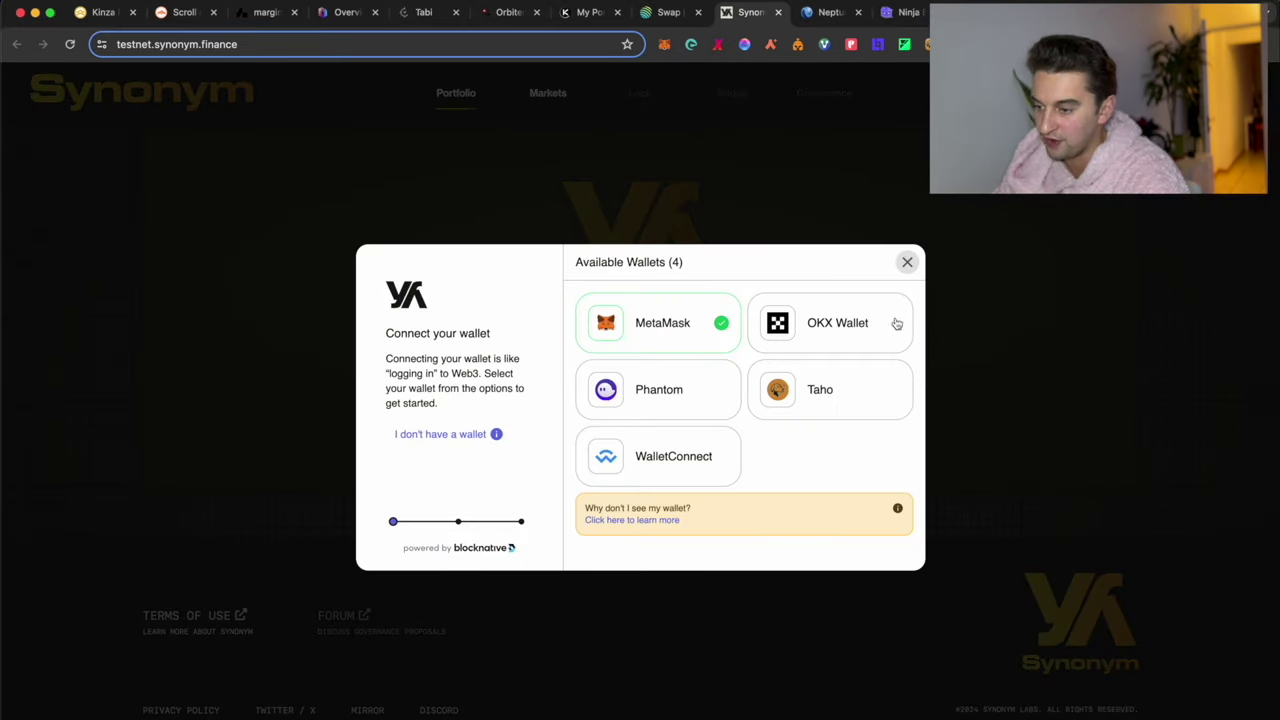
{"action": "left_click", "coordinate": [906, 263]}
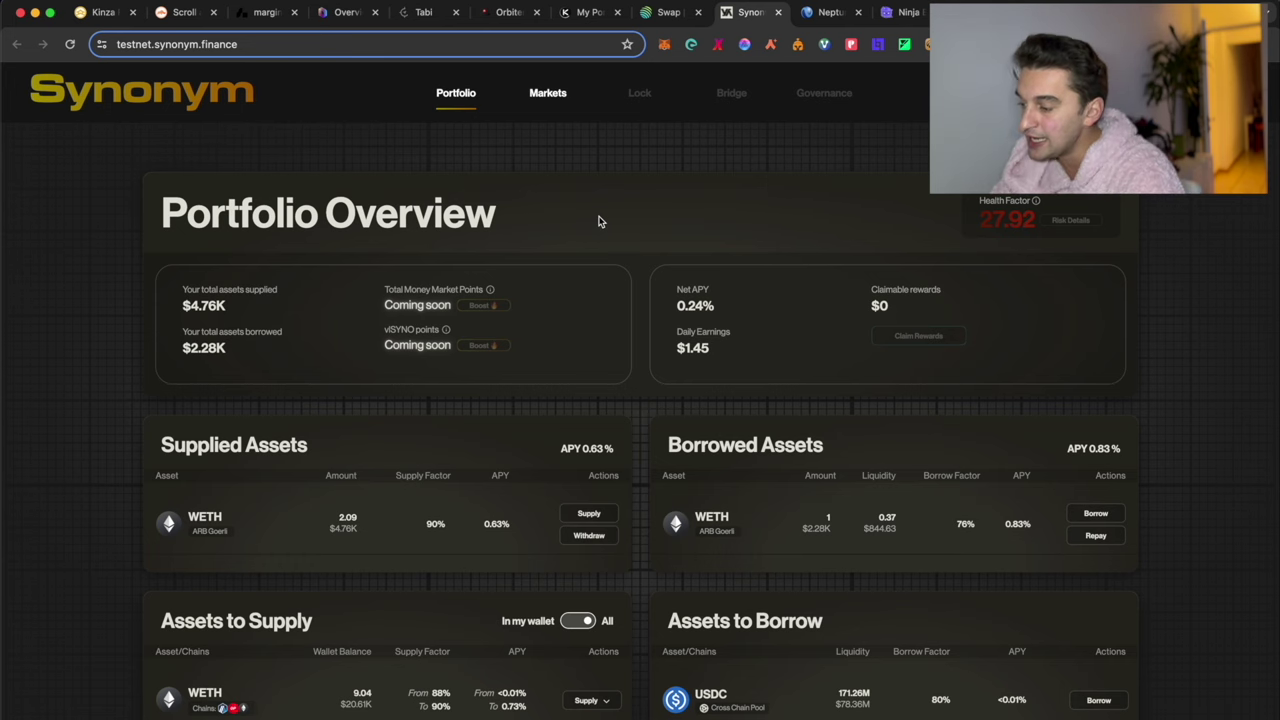
{"action": "scroll", "coordinate": [291, 485], "scroll_direction": "down", "scroll_amount": 2}
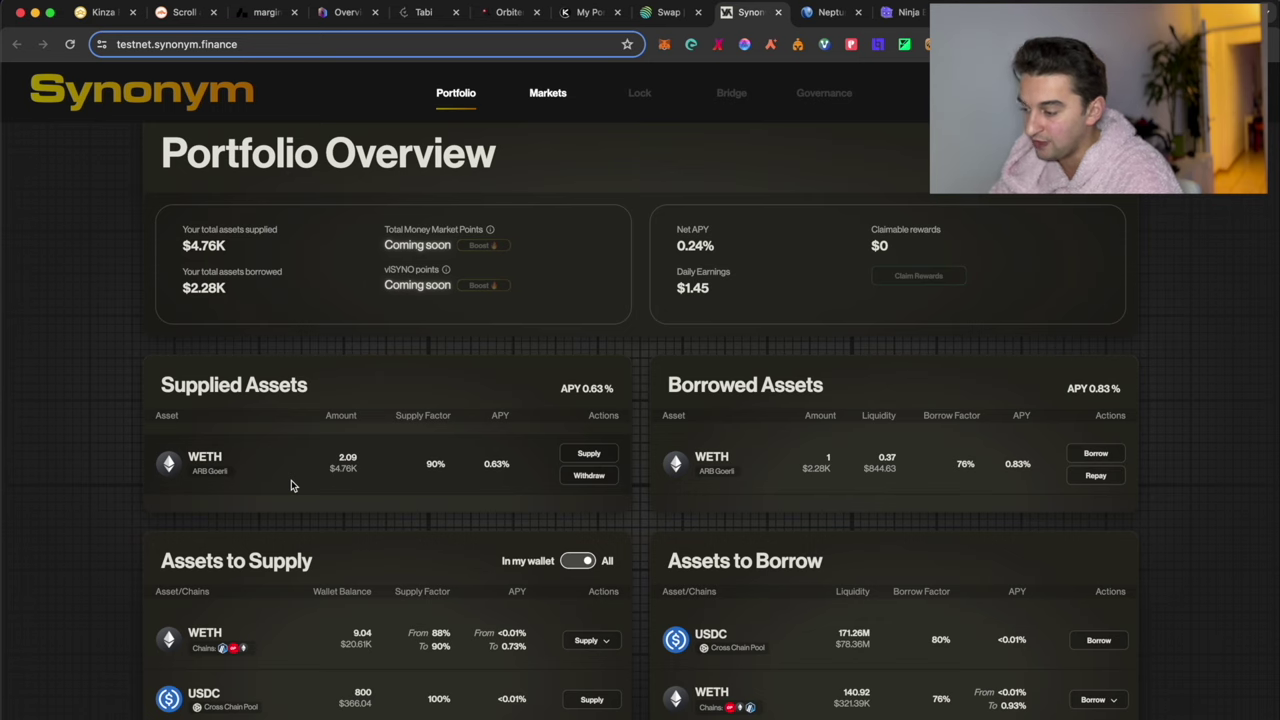
{"action": "scroll", "coordinate": [291, 485], "scroll_direction": "down", "scroll_amount": 1}
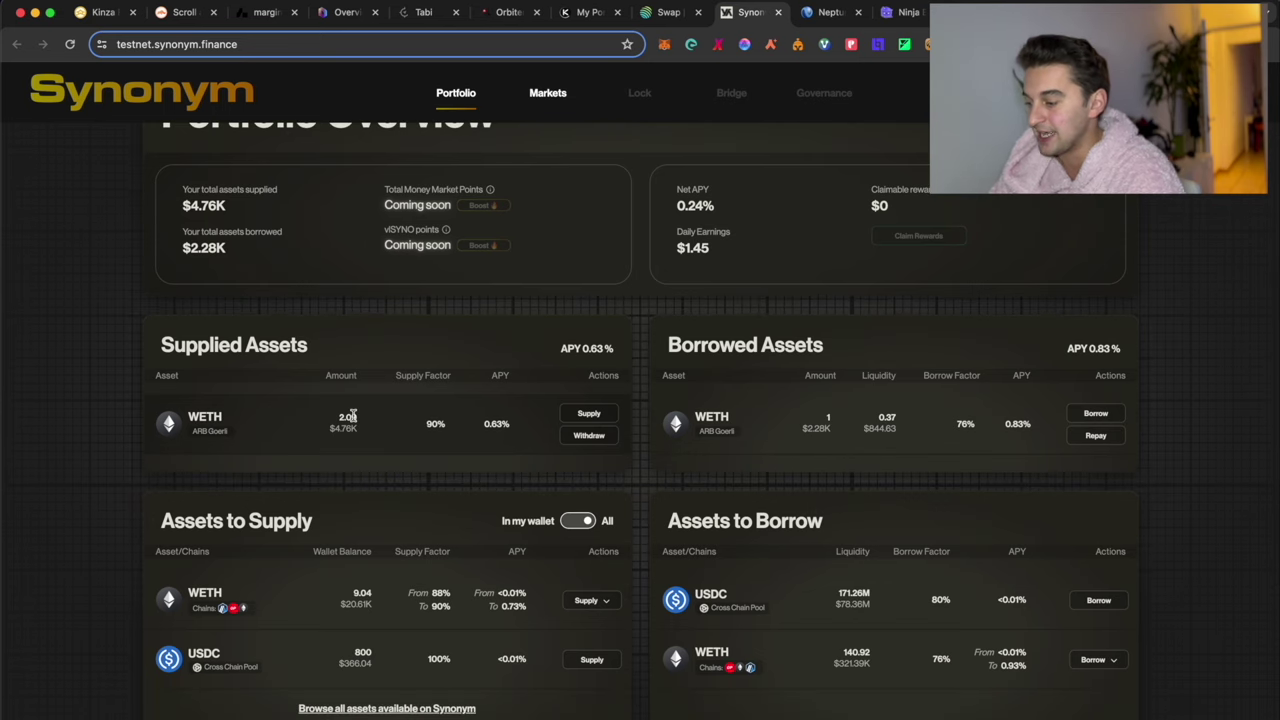
{"action": "scroll", "coordinate": [352, 415], "scroll_direction": "down", "scroll_amount": 1}
{"action": "scroll", "coordinate": [352, 415], "scroll_direction": "up", "scroll_amount": 2}
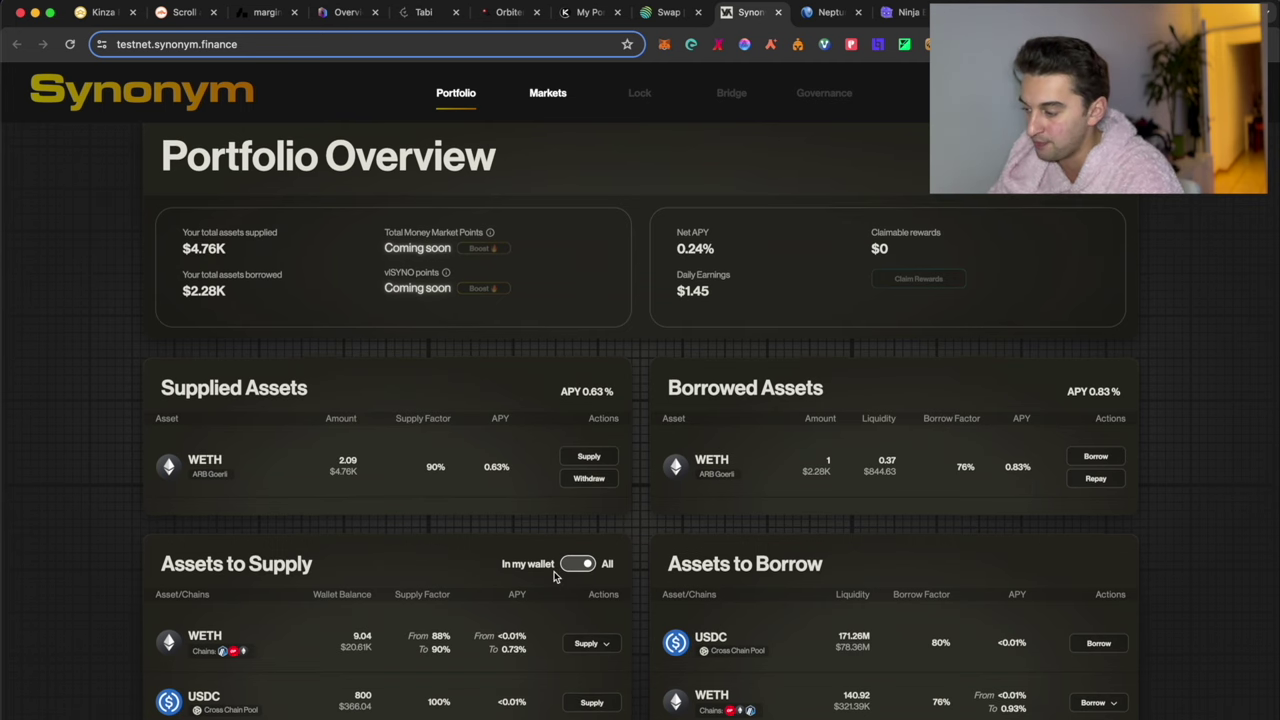
{"action": "scroll", "coordinate": [554, 572], "scroll_direction": "up", "scroll_amount": 1}
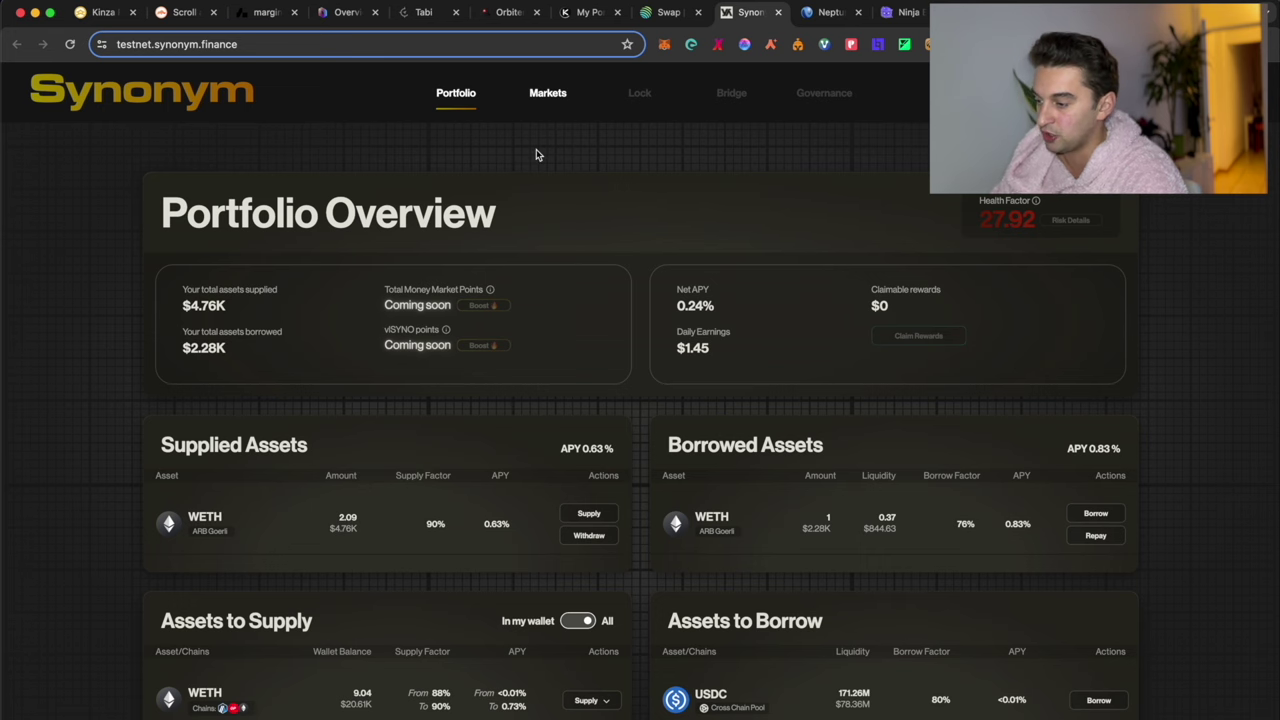
{"action": "left_click", "coordinate": [540, 94]}
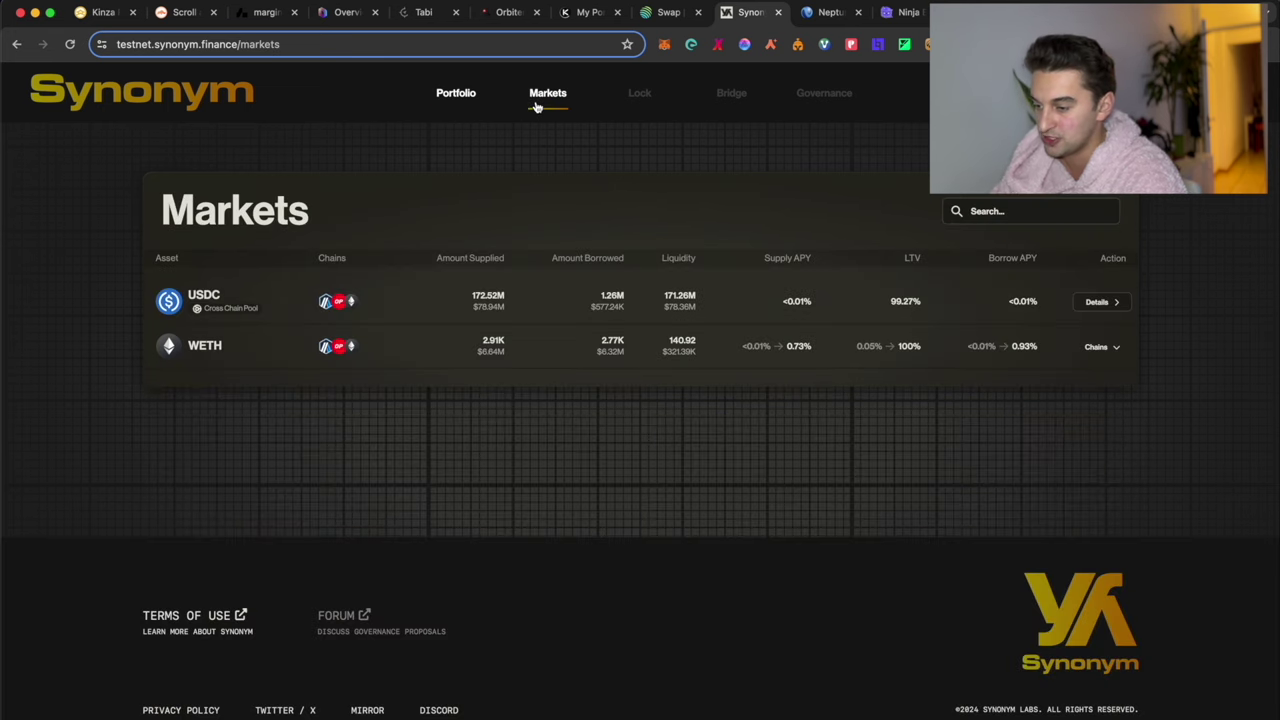
{"action": "left_click", "coordinate": [462, 96]}
{"action": "scroll", "coordinate": [530, 365], "scroll_direction": "down", "scroll_amount": 1}
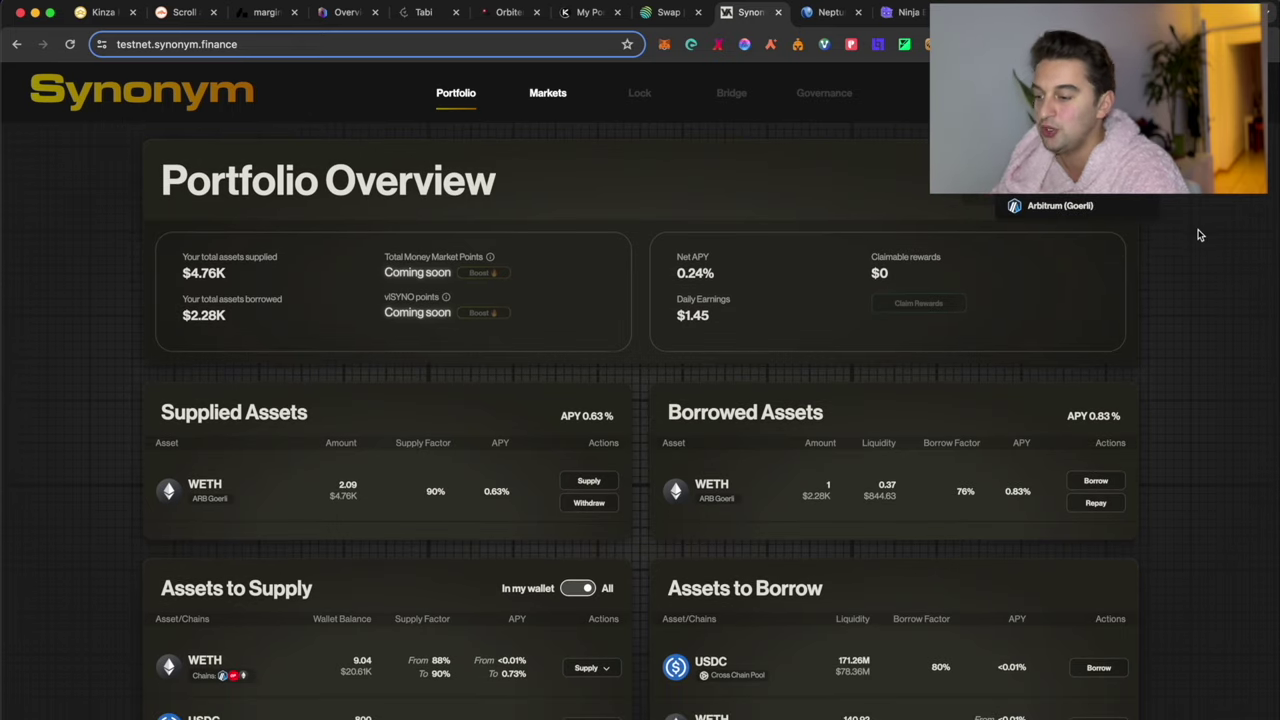
{"action": "scroll", "coordinate": [870, 281], "scroll_direction": "down", "scroll_amount": 3}
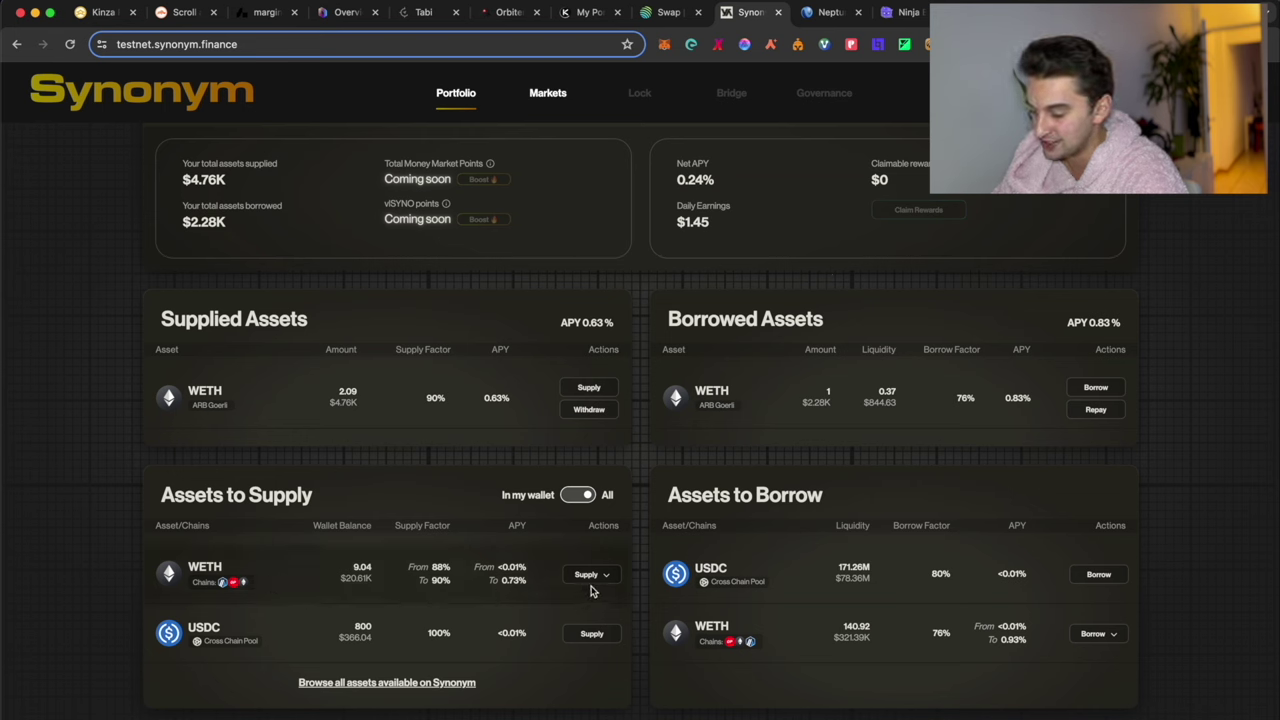
- Start a USDC supply with Ethereum Goerli as the source chain, approving the wallet network switches
{"action": "left_click", "coordinate": [592, 634]}
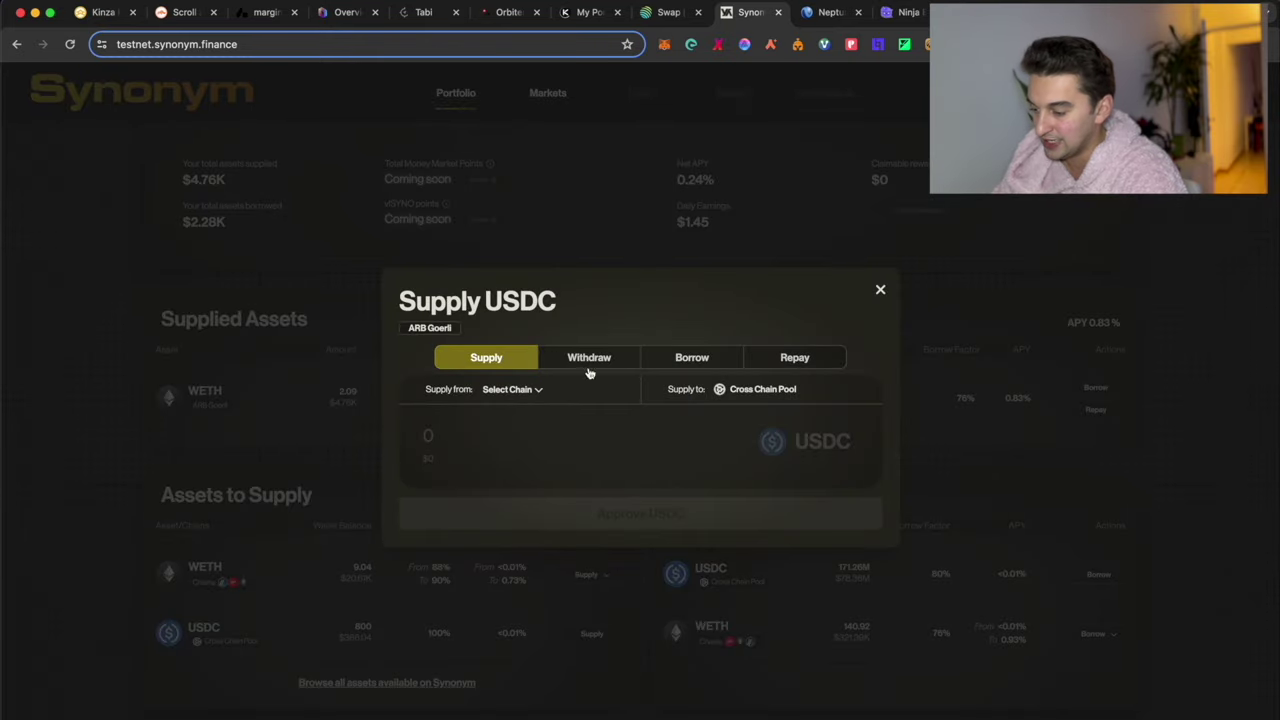
{"action": "left_click", "coordinate": [516, 391]}
{"action": "left_click", "coordinate": [555, 425]}
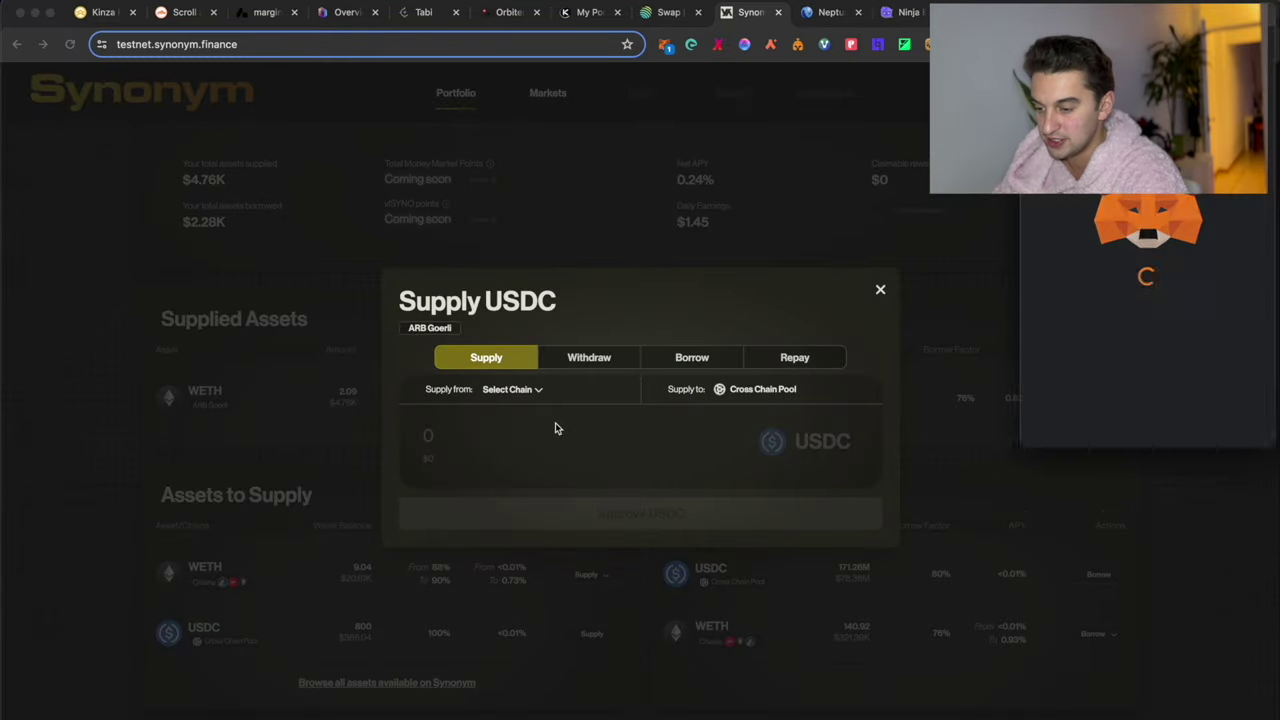
{"action": "left_click", "coordinate": [1187, 433]}
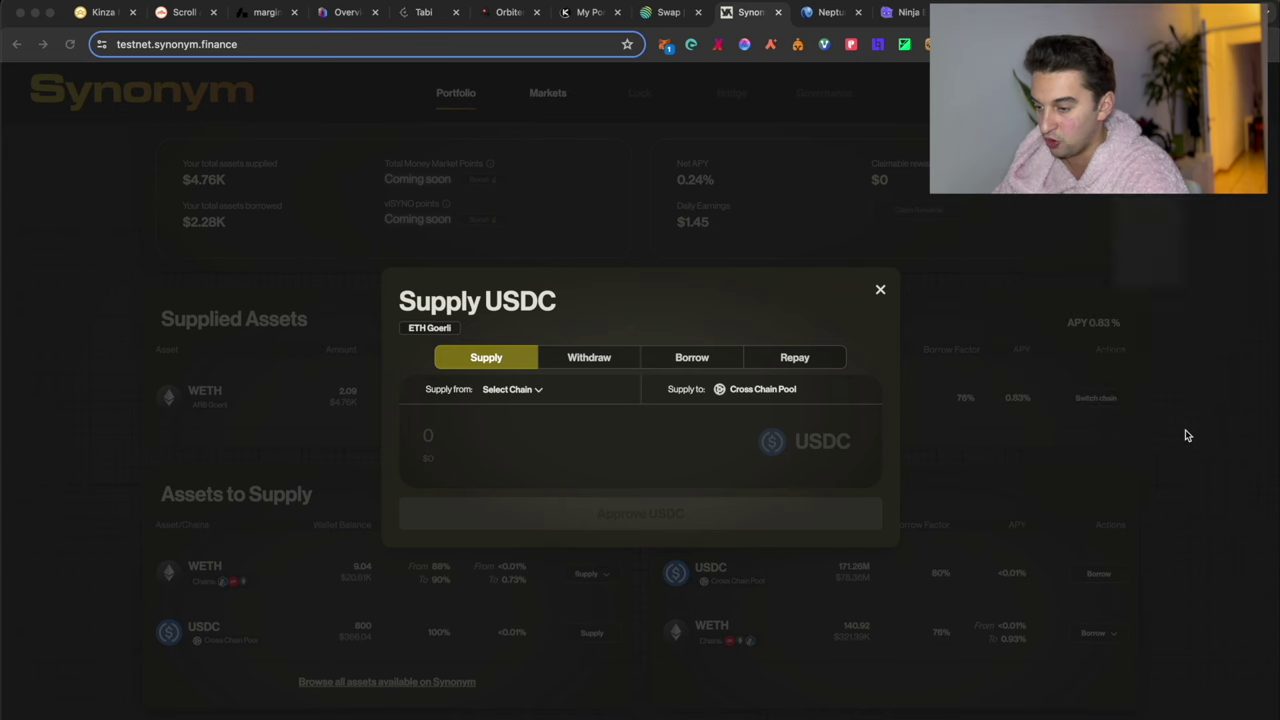
{"action": "left_click", "coordinate": [1163, 439]}
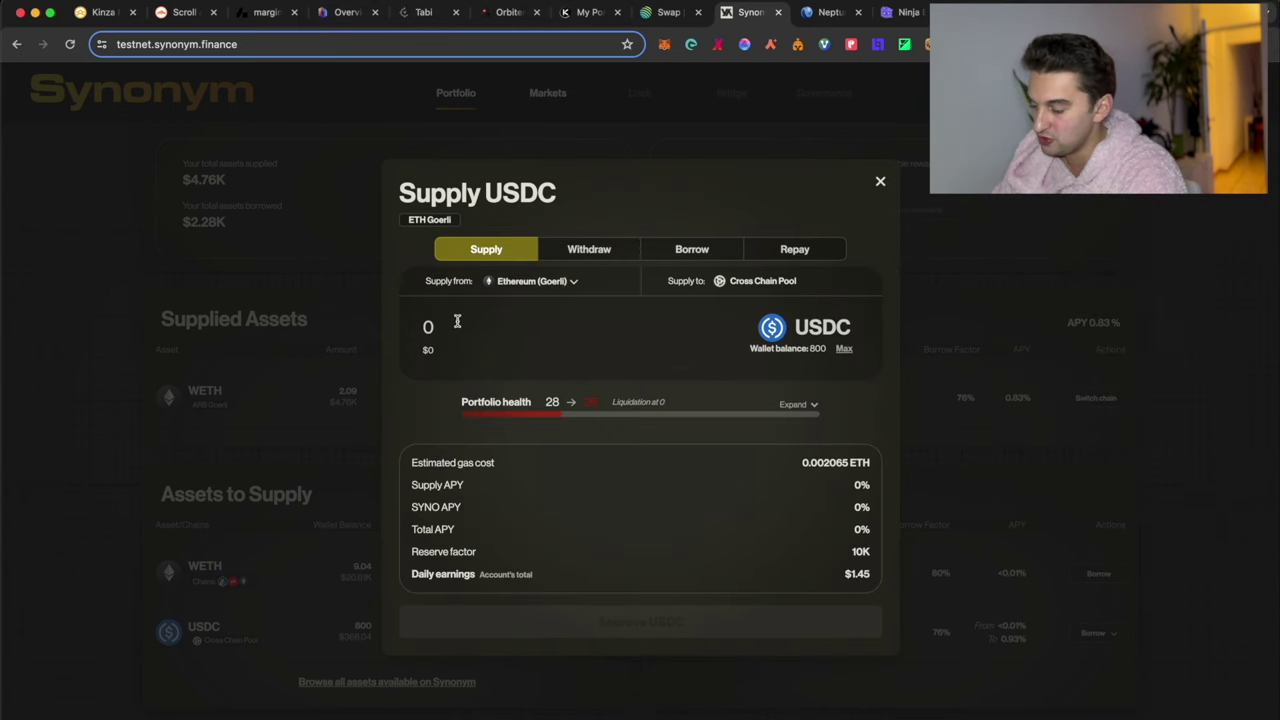
- Enter 400 USDC, approve the spending cap, and confirm the supply in MetaMask
{"action": "type", "text": "40"}
{"action": "key", "text": "BackSpace"}
{"action": "key", "text": "BackSpace"}
{"action": "key", "text": "BackSpace"}
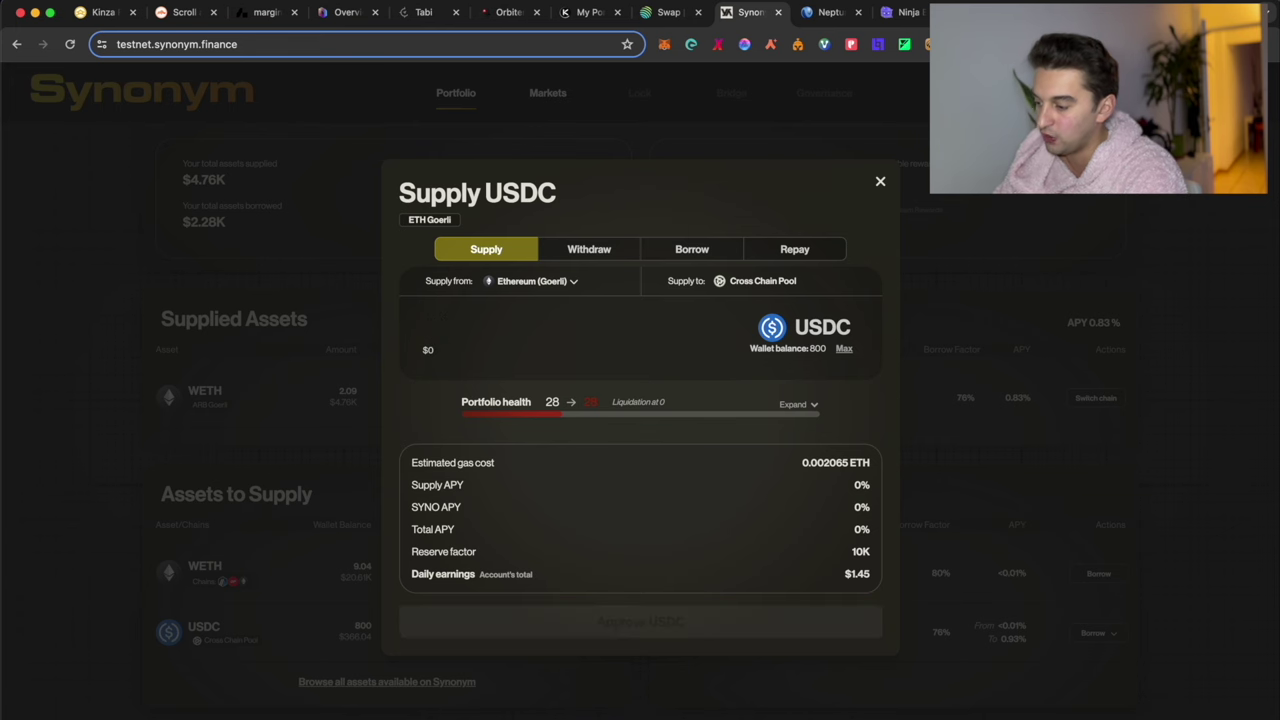
{"action": "type", "text": "400"}
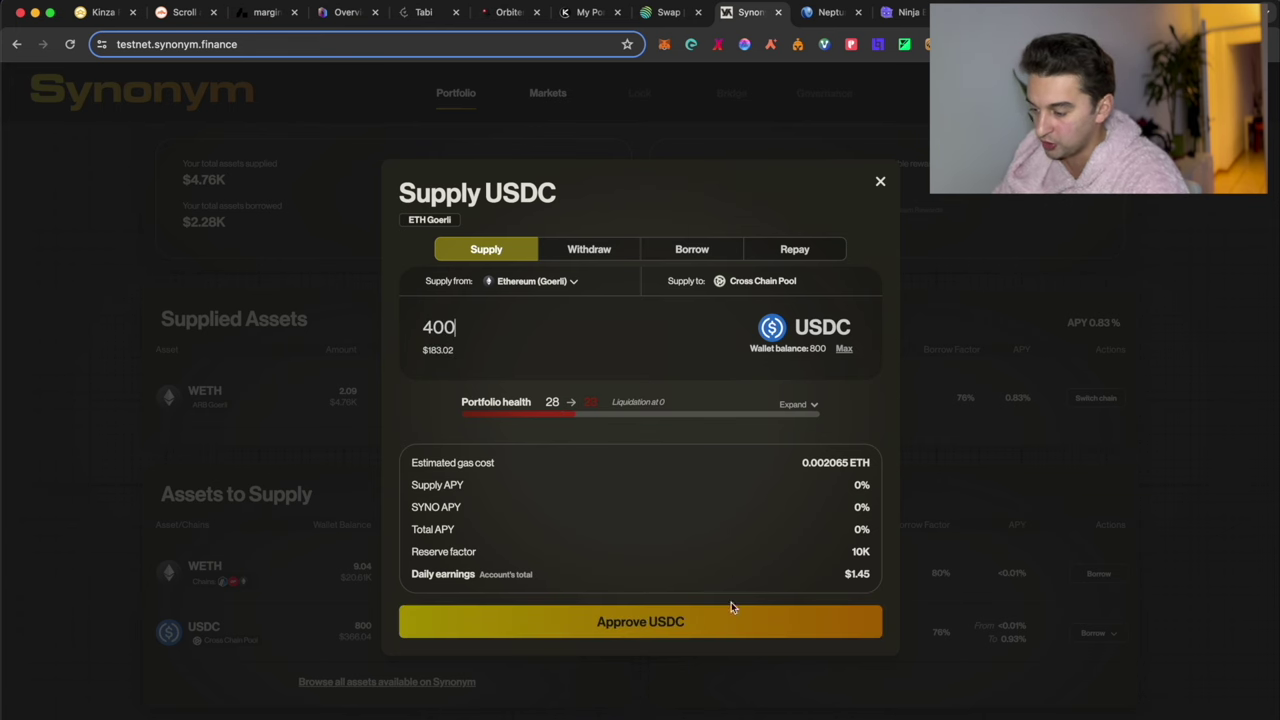
{"action": "left_click", "coordinate": [731, 607]}
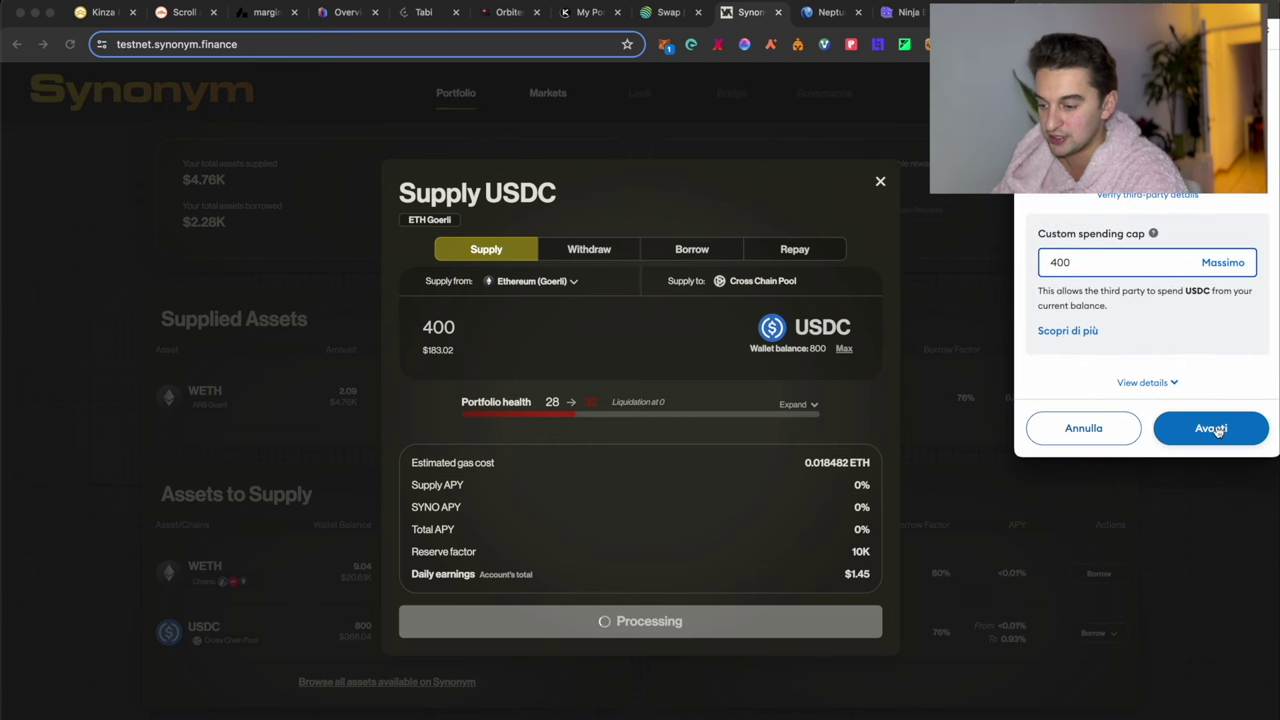
{"action": "left_click", "coordinate": [1218, 428]}
{"action": "left_click", "coordinate": [1216, 428]}
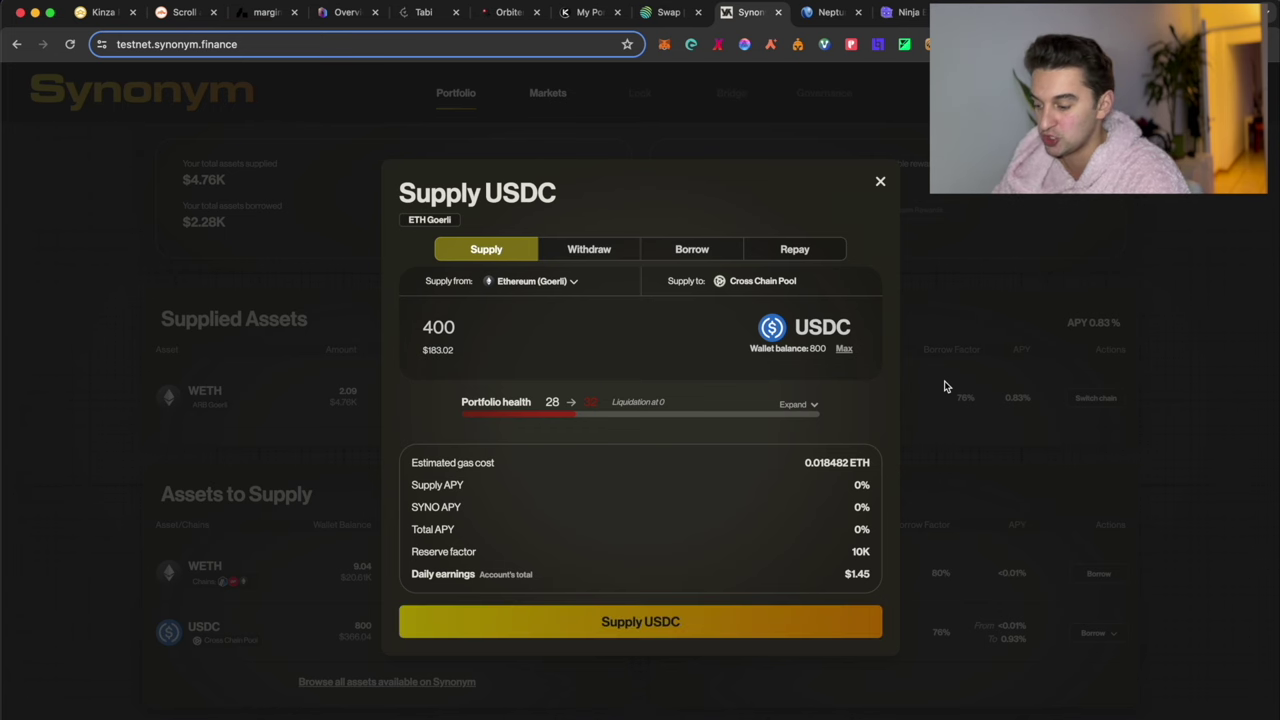
{"action": "left_click", "coordinate": [795, 624]}
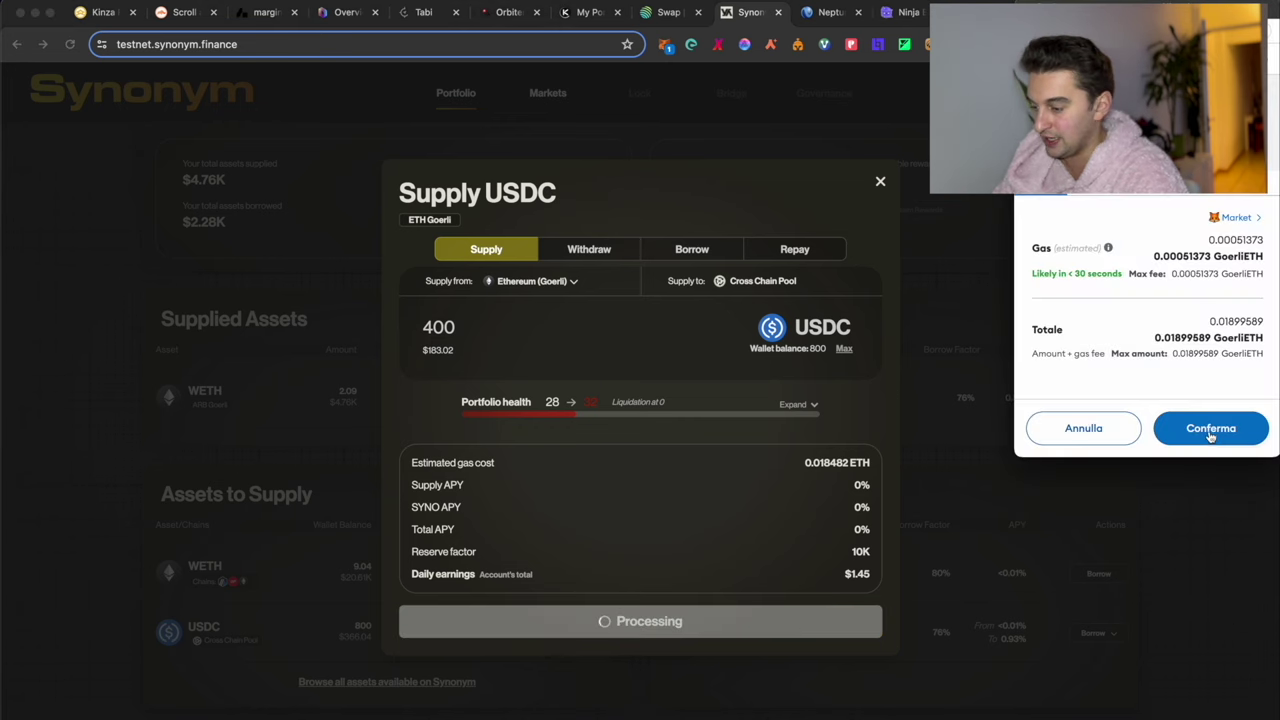
{"action": "left_click", "coordinate": [1208, 432]}
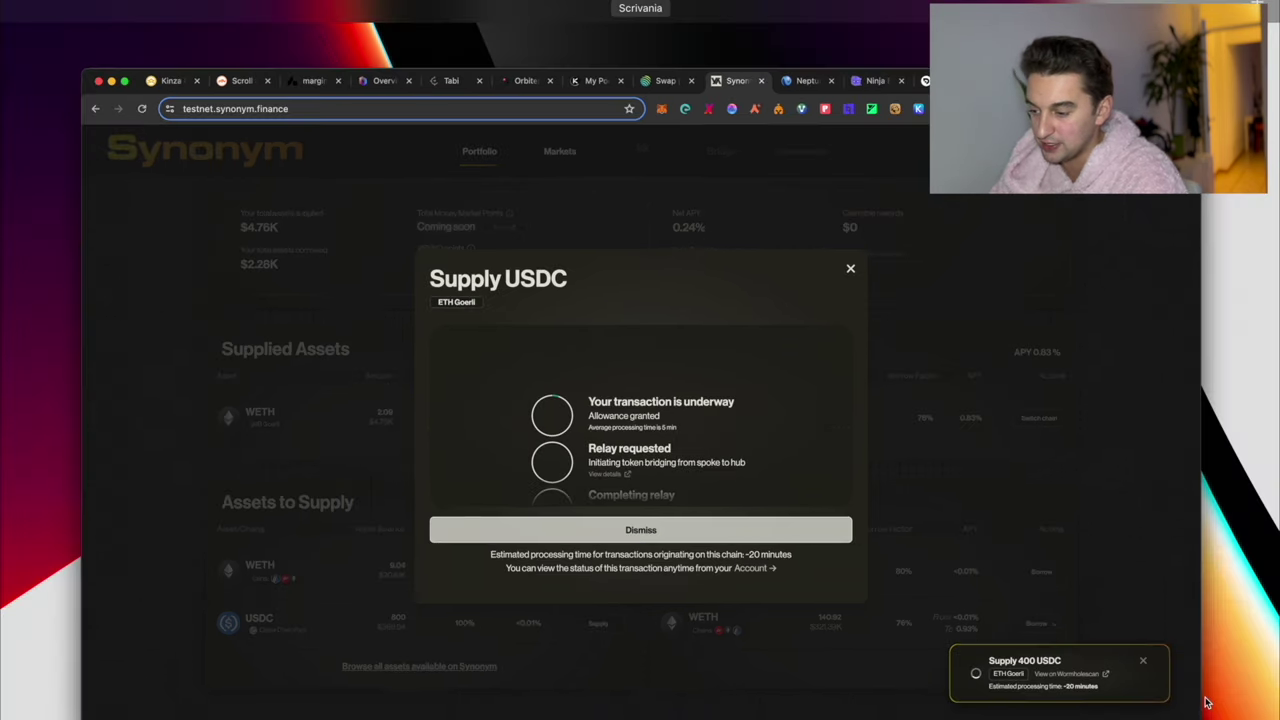
- Close the supply dialog and start a WETH borrow on Ethereum Goerli
{"action": "left_click", "coordinate": [1068, 438]}
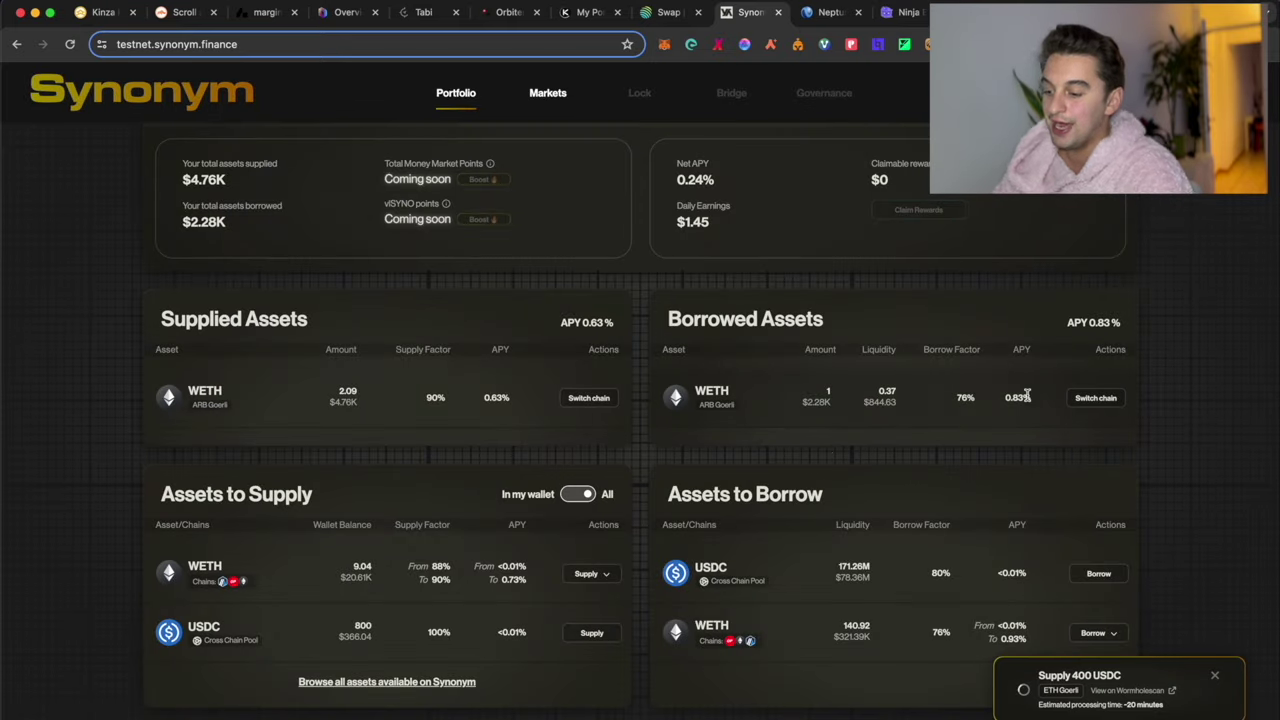
{"action": "scroll", "coordinate": [922, 380], "scroll_direction": "down", "scroll_amount": 1}
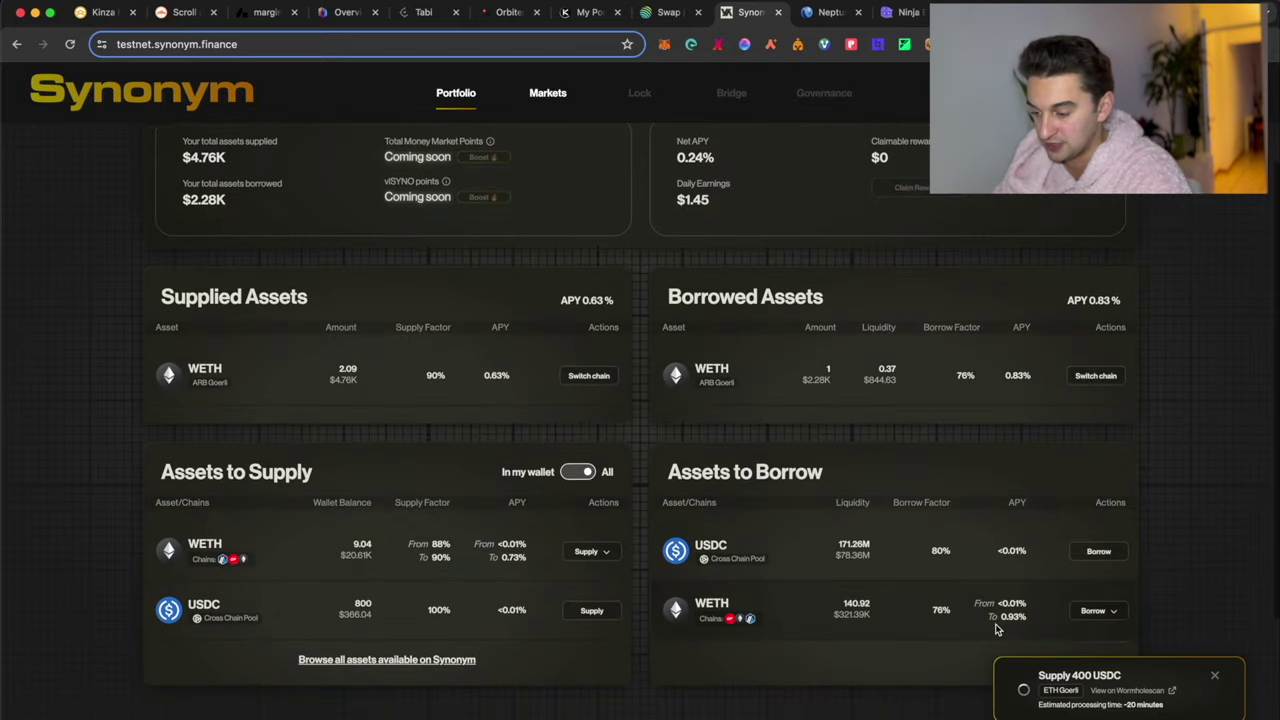
{"action": "scroll", "coordinate": [996, 626], "scroll_direction": "down", "scroll_amount": 2}
{"action": "left_click", "coordinate": [1110, 571]}
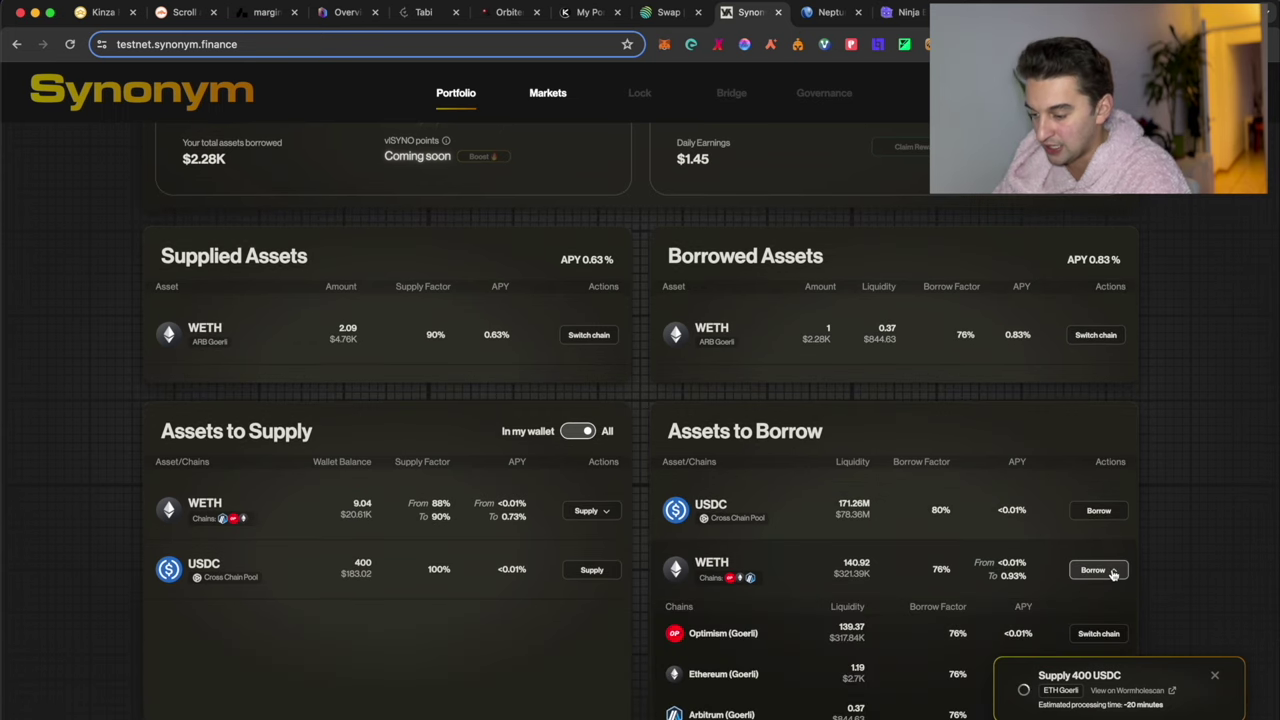
{"action": "scroll", "coordinate": [1080, 585], "scroll_direction": "down", "scroll_amount": 3}
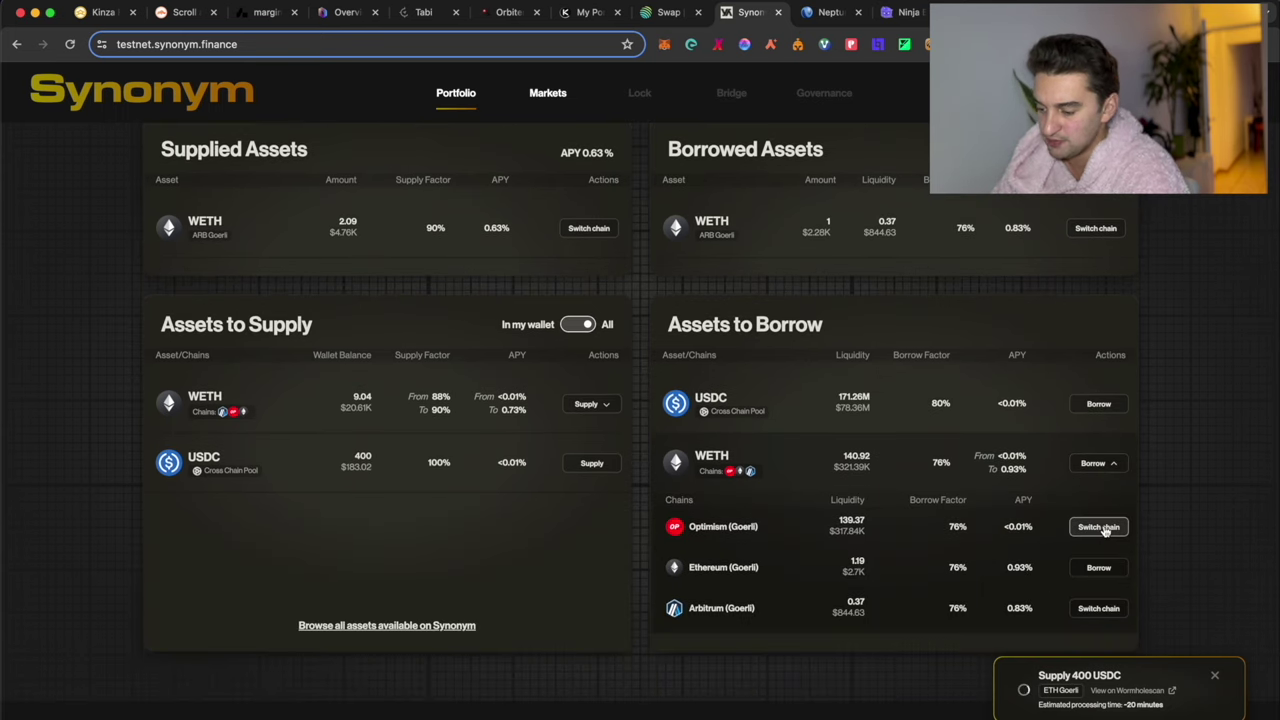
{"action": "left_click_drag", "start_coordinate": [1105, 531], "coordinate": [1068, 558]}
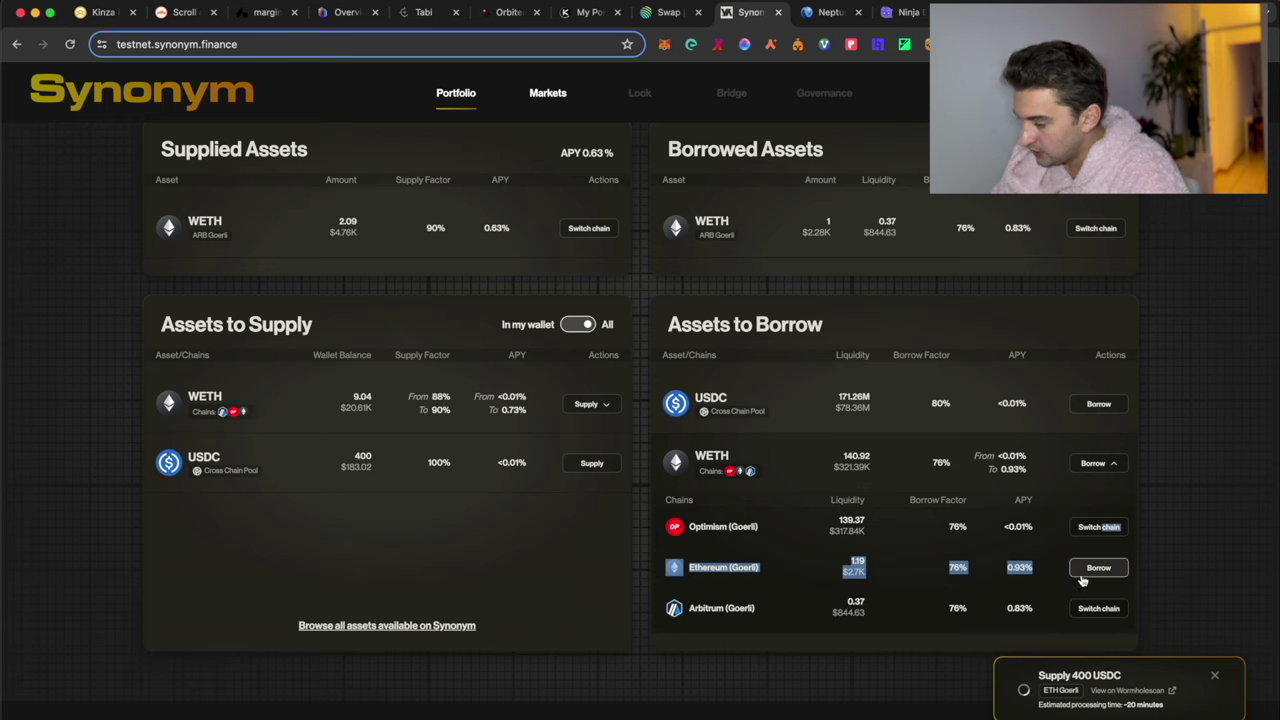
{"action": "left_click", "coordinate": [1095, 570]}
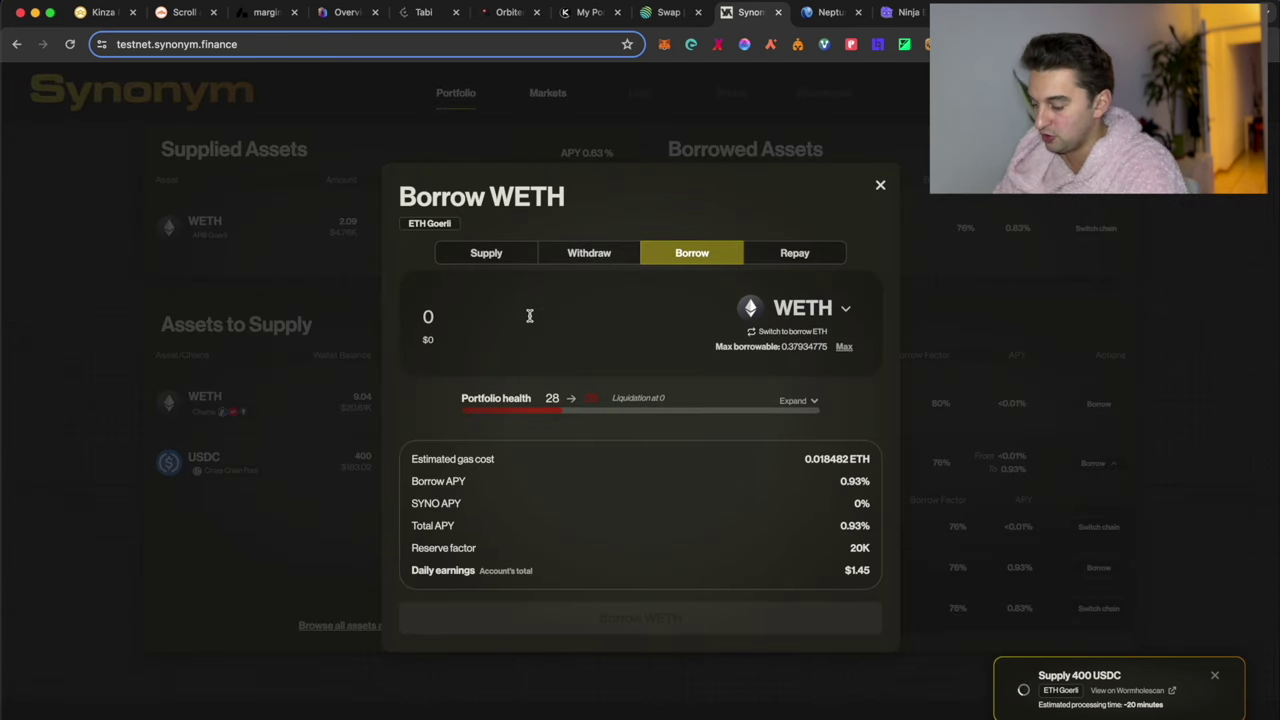
- Borrow 0.1 WETH with MetaMask confirmation, then move to the Tabi quest site
{"action": "type", "text": "1"}
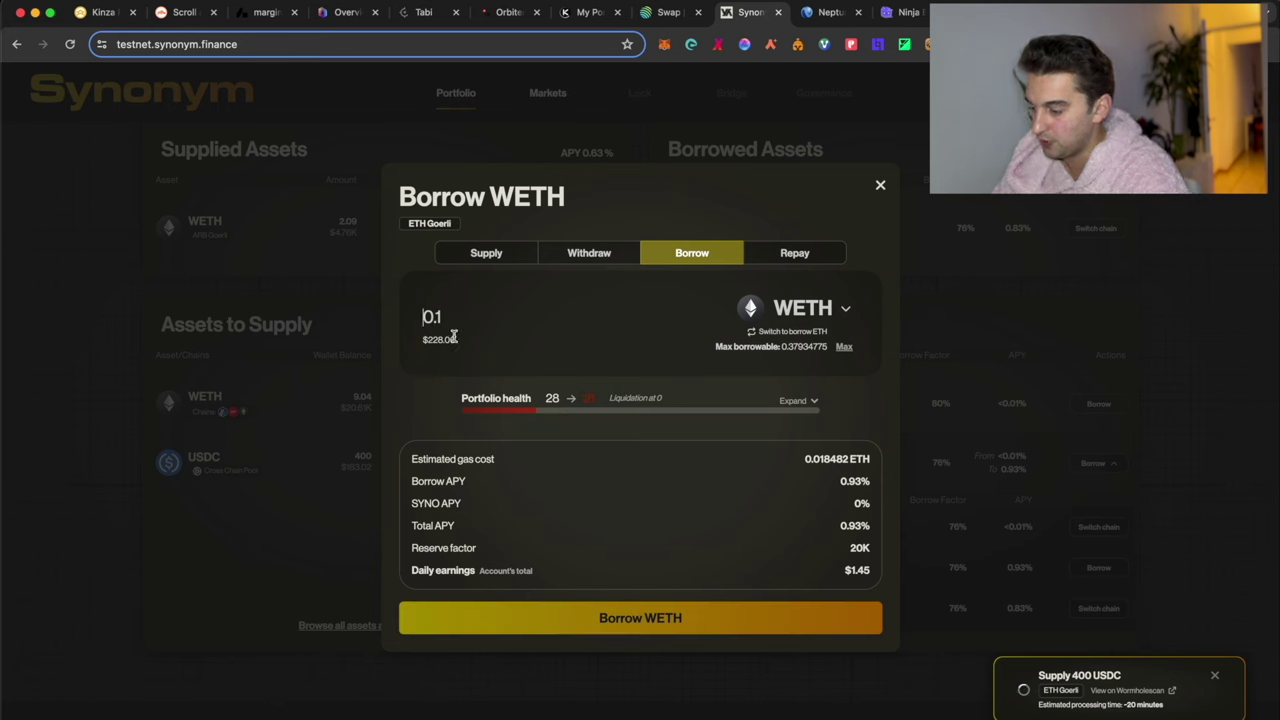
{"action": "left_click", "coordinate": [533, 619]}
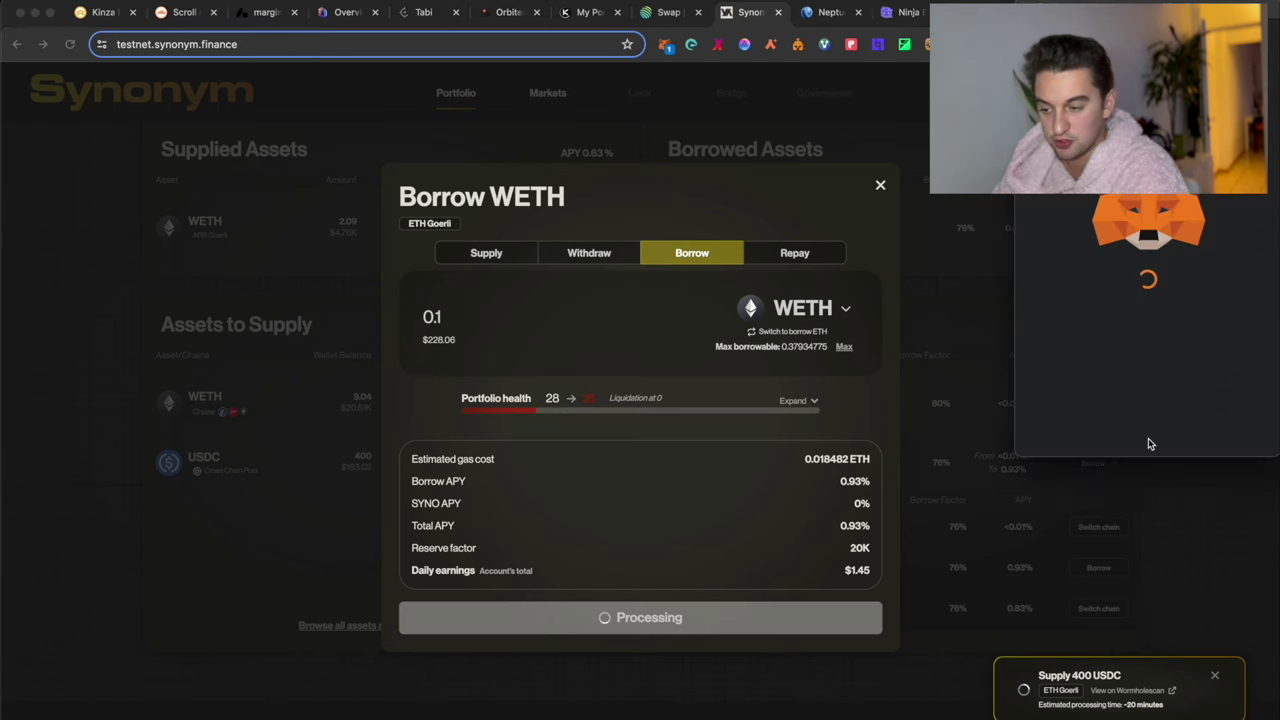
{"action": "left_click", "coordinate": [1197, 428]}
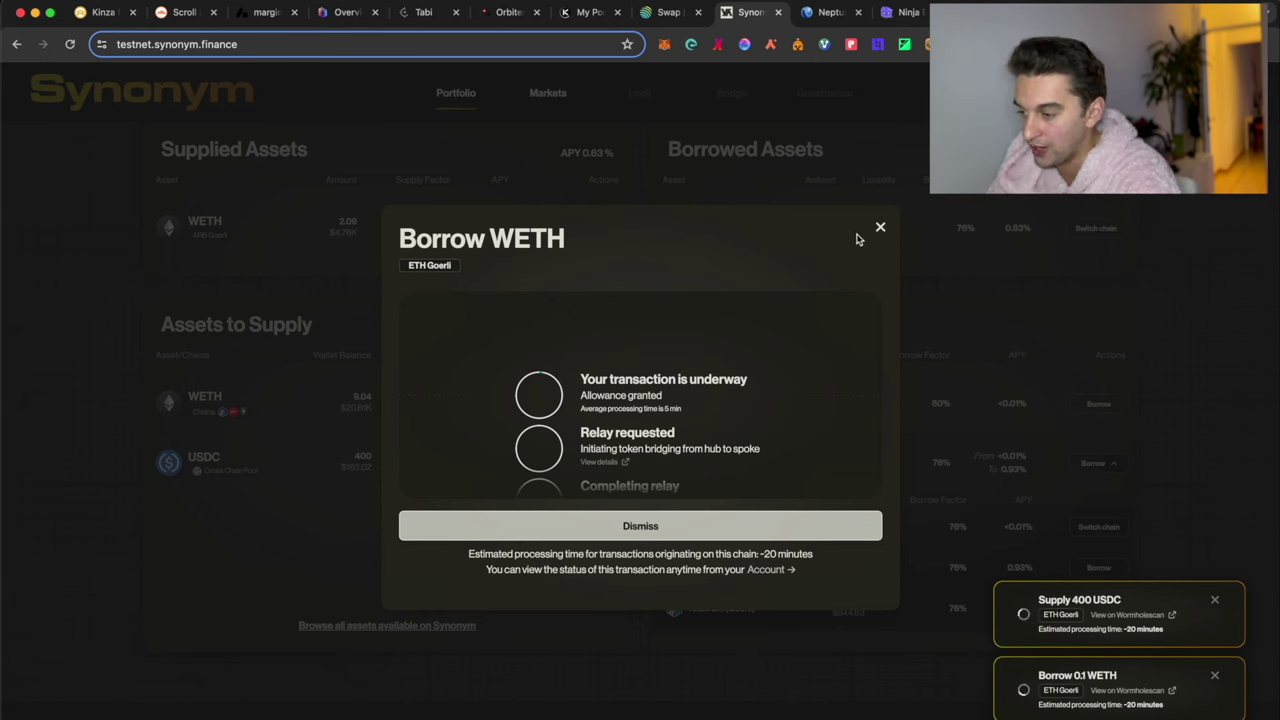
{"action": "left_click", "coordinate": [422, 12]}
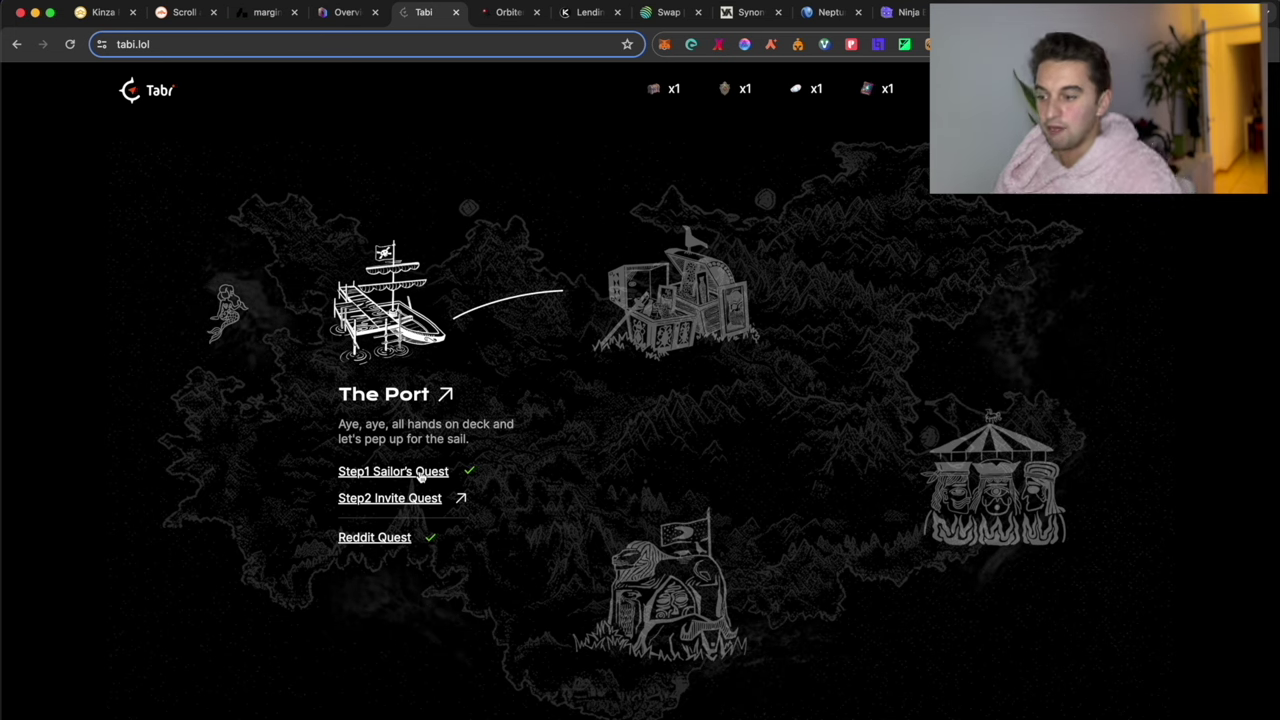
- Connect the wallet to Tabi and confirm Sailor's Quest shows all six tasks done and its chest claimed
{"action": "left_click", "coordinate": [420, 477]}
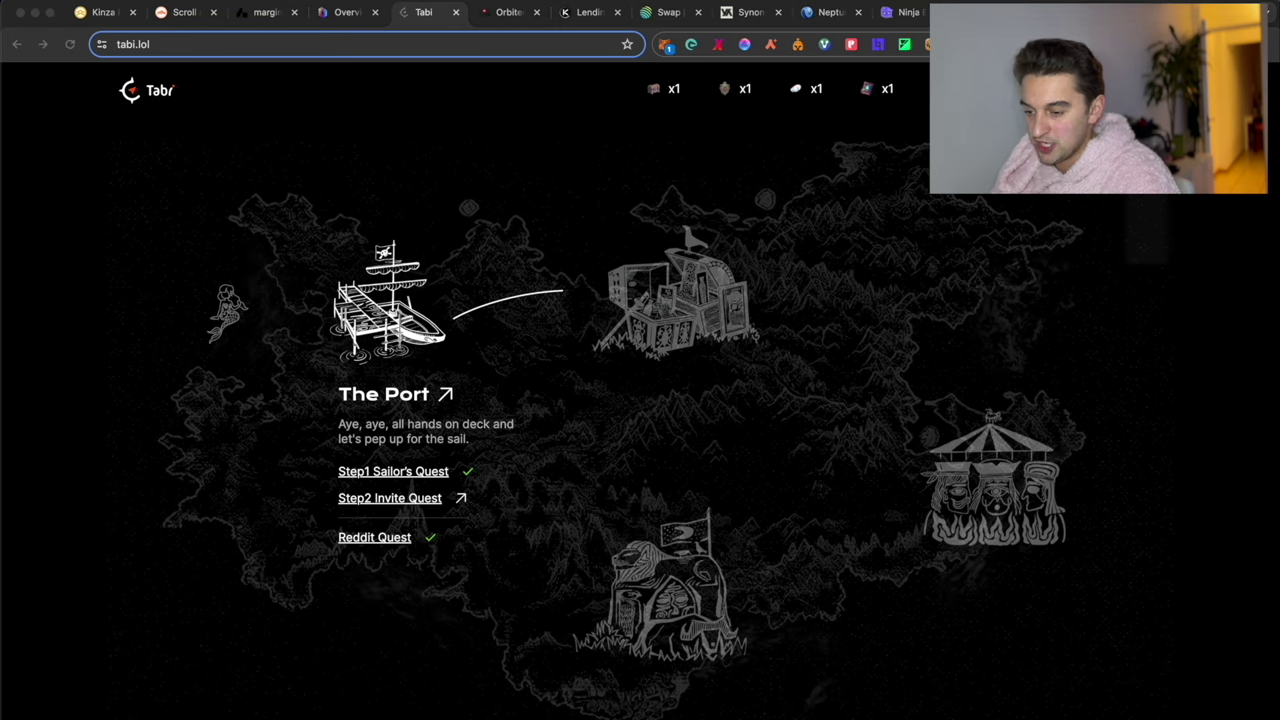
{"action": "left_click", "coordinate": [1232, 430]}
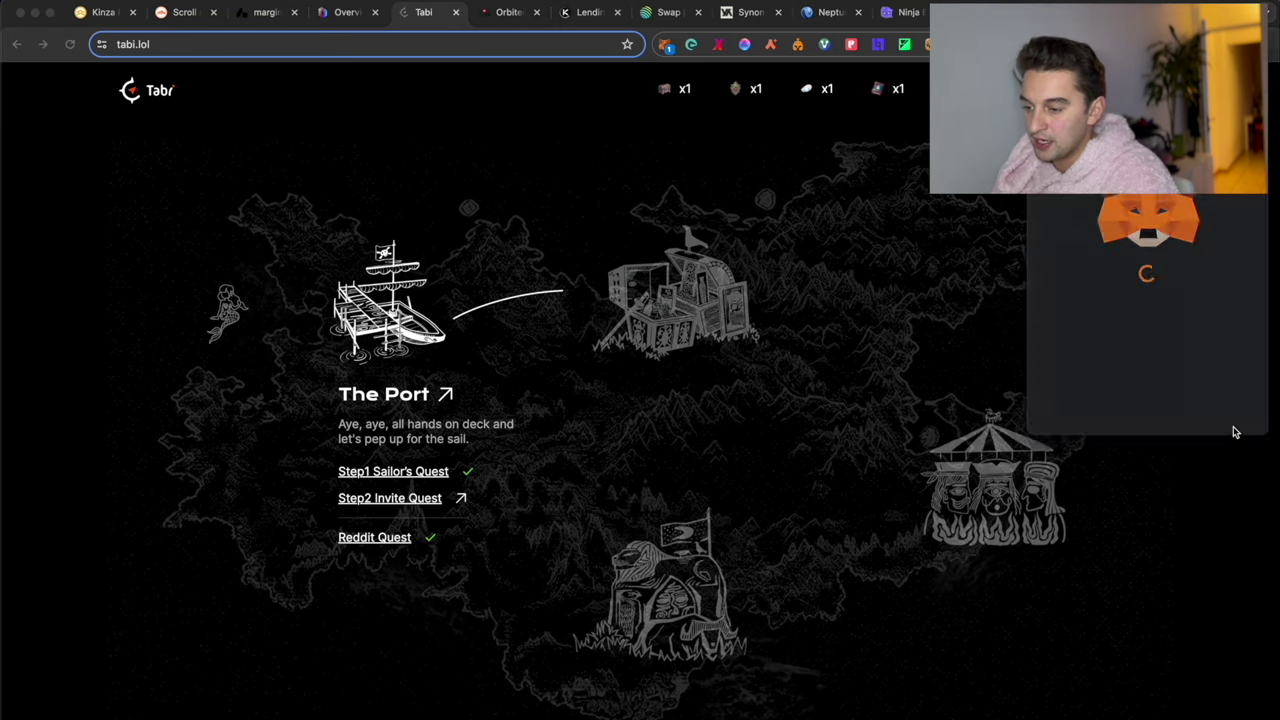
{"action": "left_click", "coordinate": [1083, 429]}
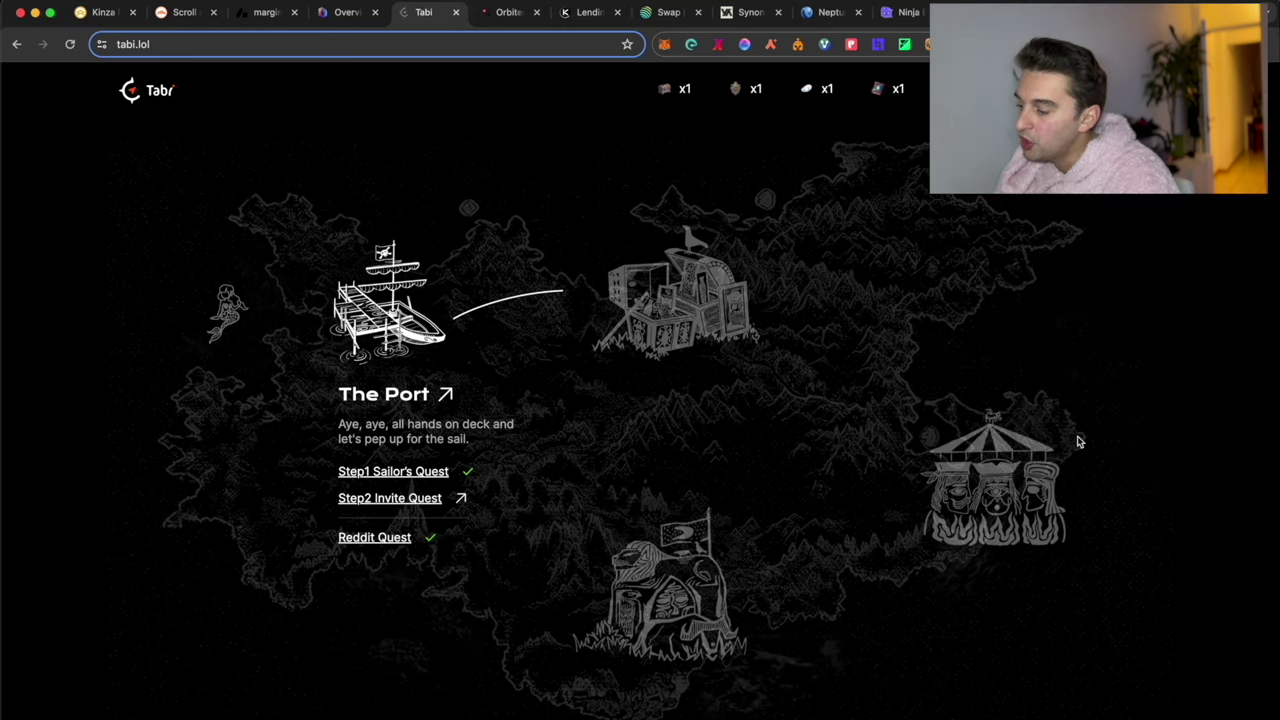
{"action": "left_click", "coordinate": [405, 473]}
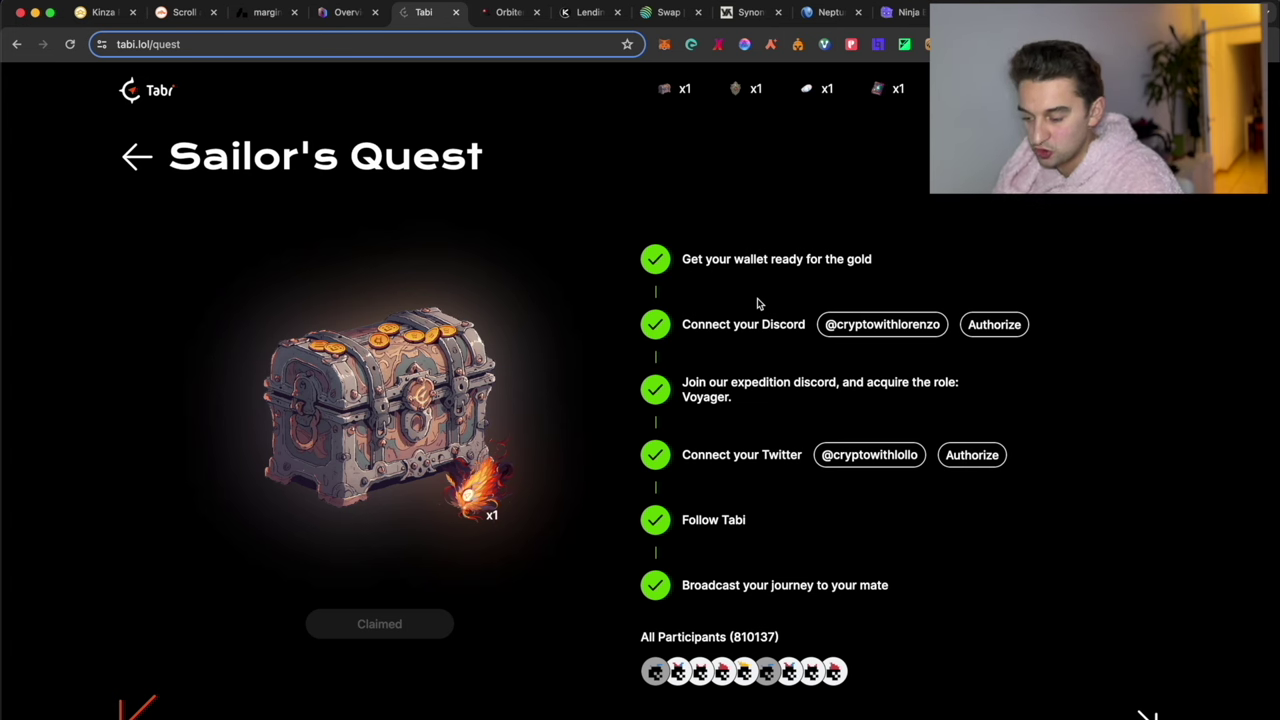
{"action": "left_click", "coordinate": [140, 152]}
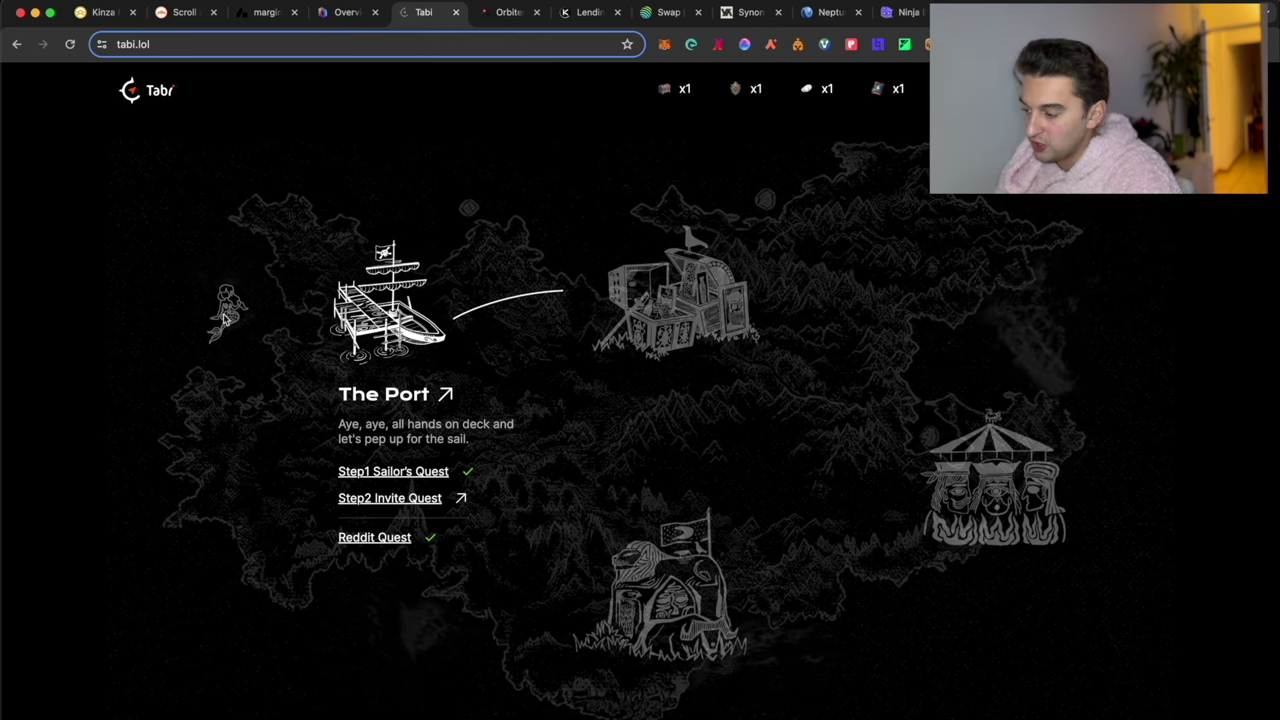
- Open the Mermaid's Quest and authorize Tabi for both the Reddit and X (Twitter) accounts
{"action": "left_click", "coordinate": [280, 279]}
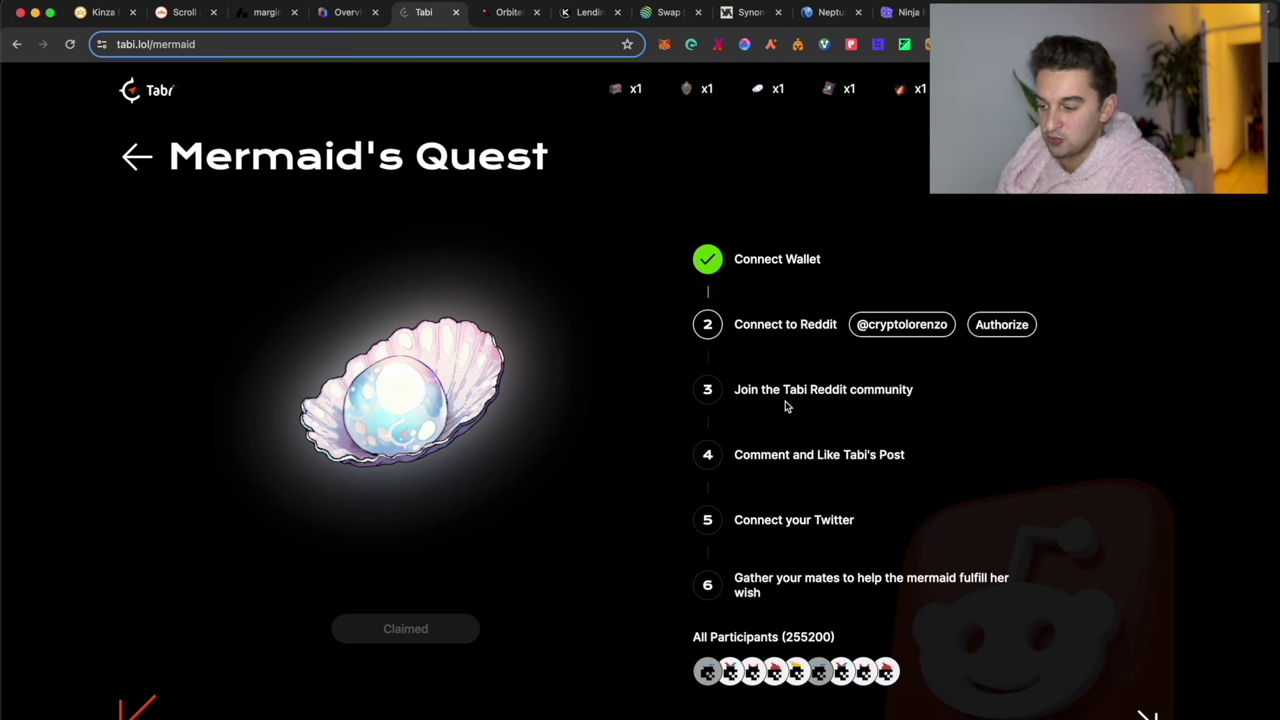
{"action": "left_click", "coordinate": [1009, 327]}
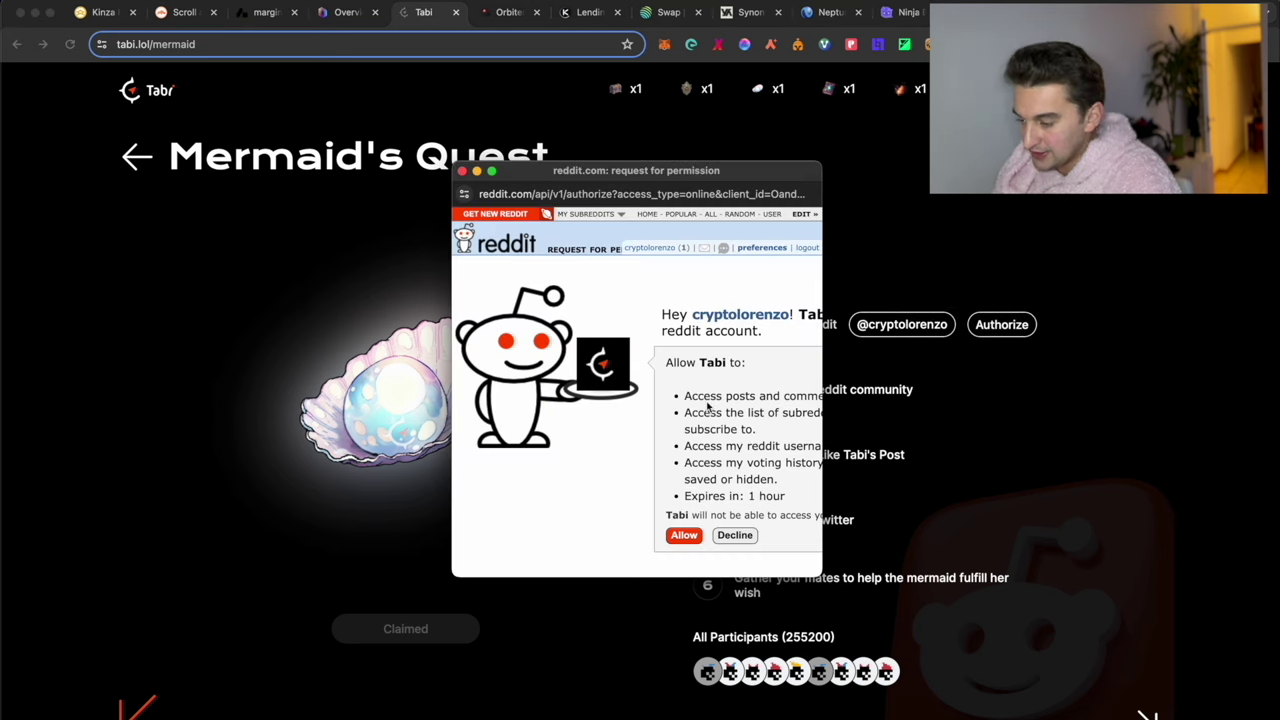
{"action": "left_click", "coordinate": [685, 535]}
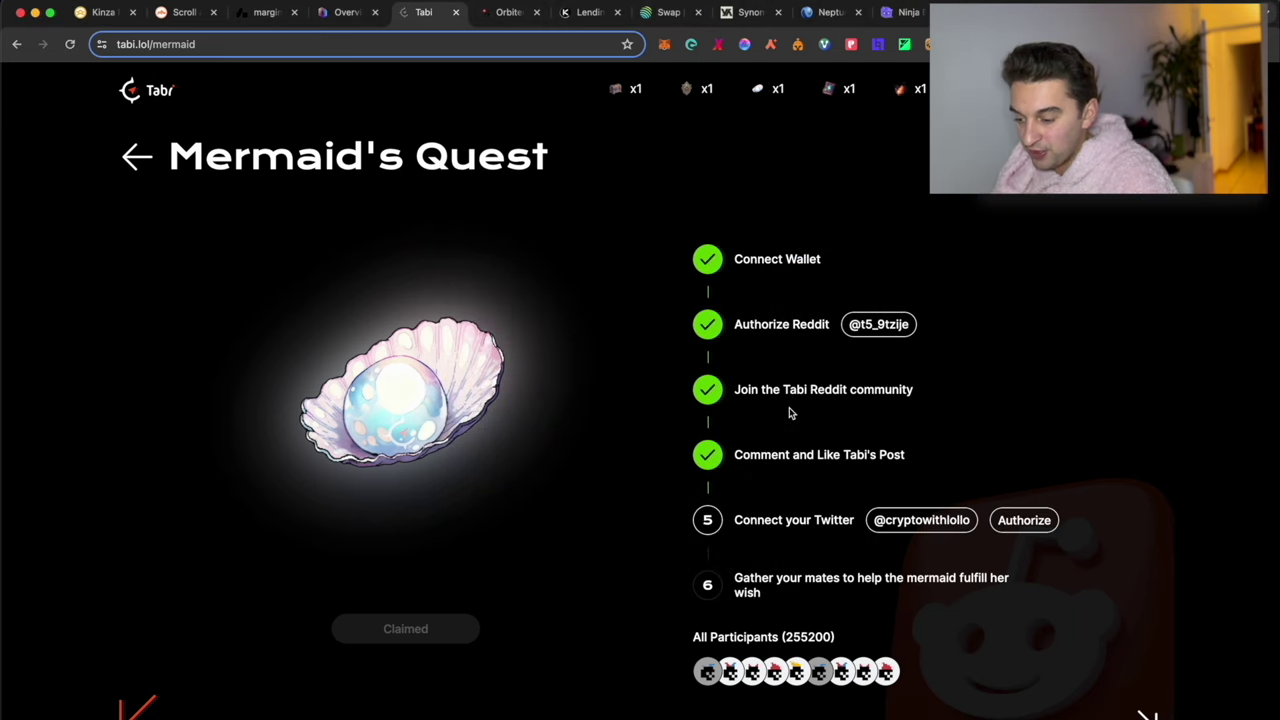
{"action": "left_click", "coordinate": [1024, 520]}
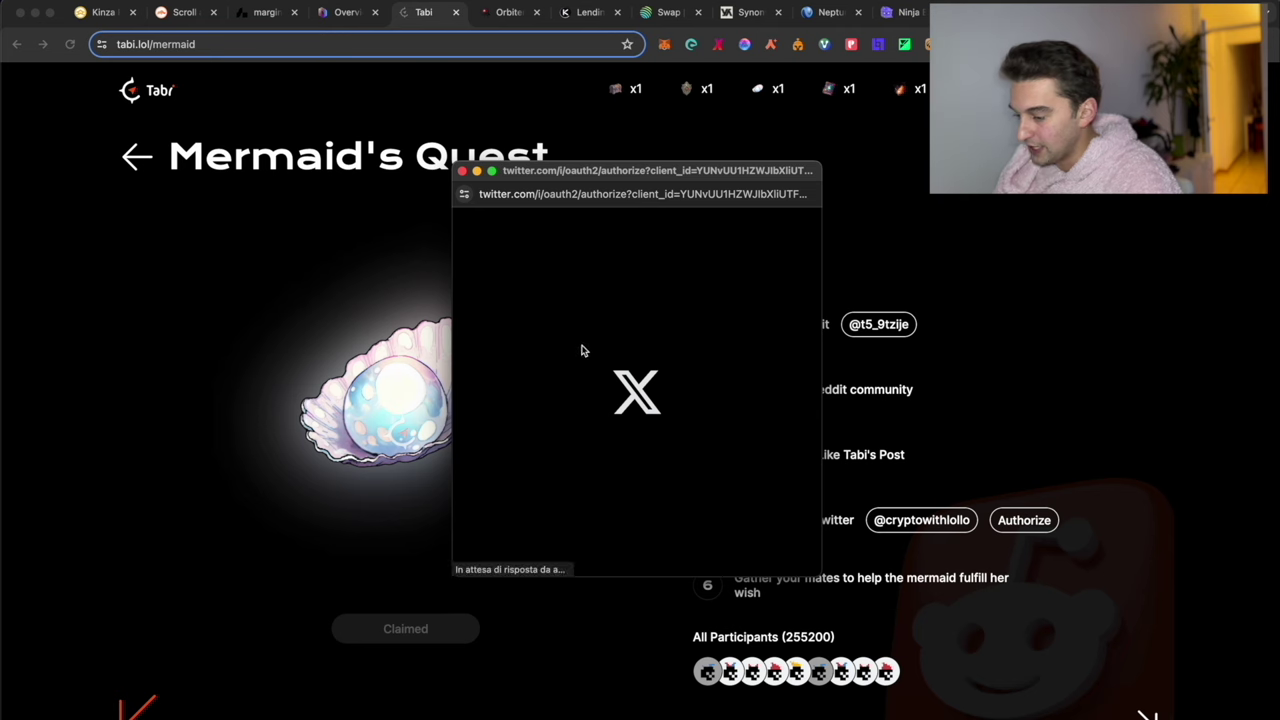
{"action": "left_click", "coordinate": [640, 566]}
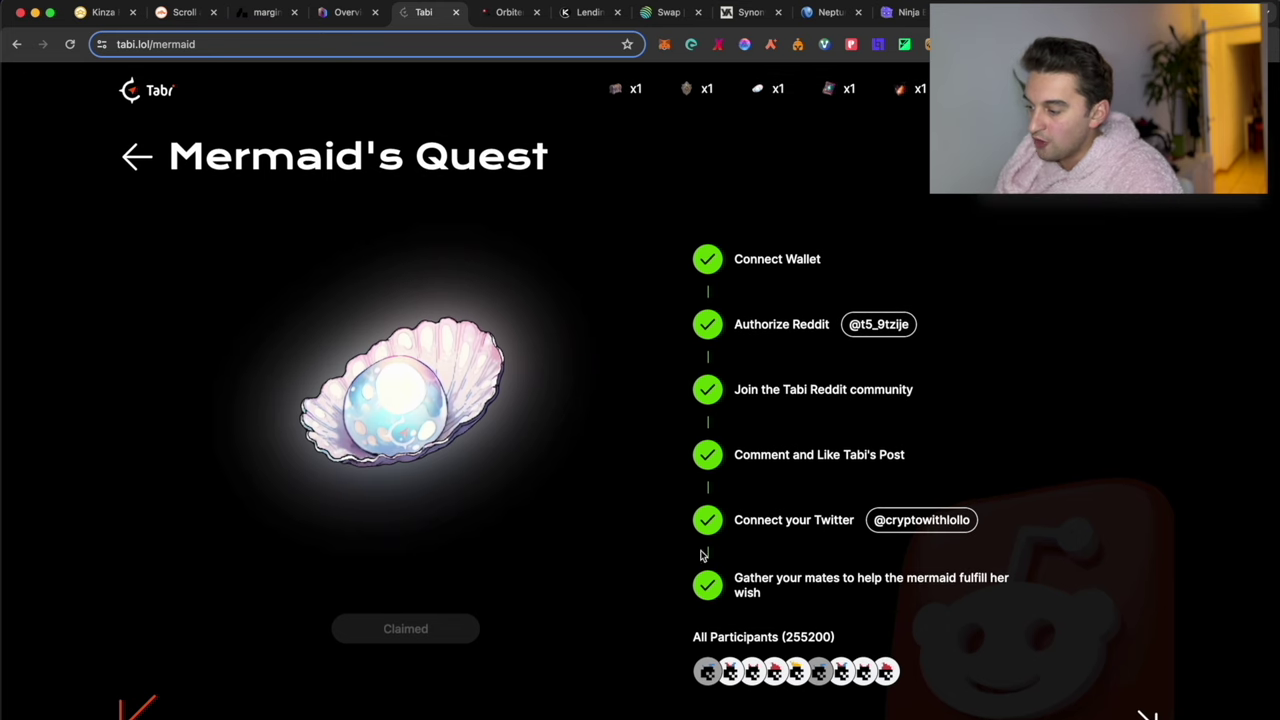
{"action": "left_click", "coordinate": [143, 167]}
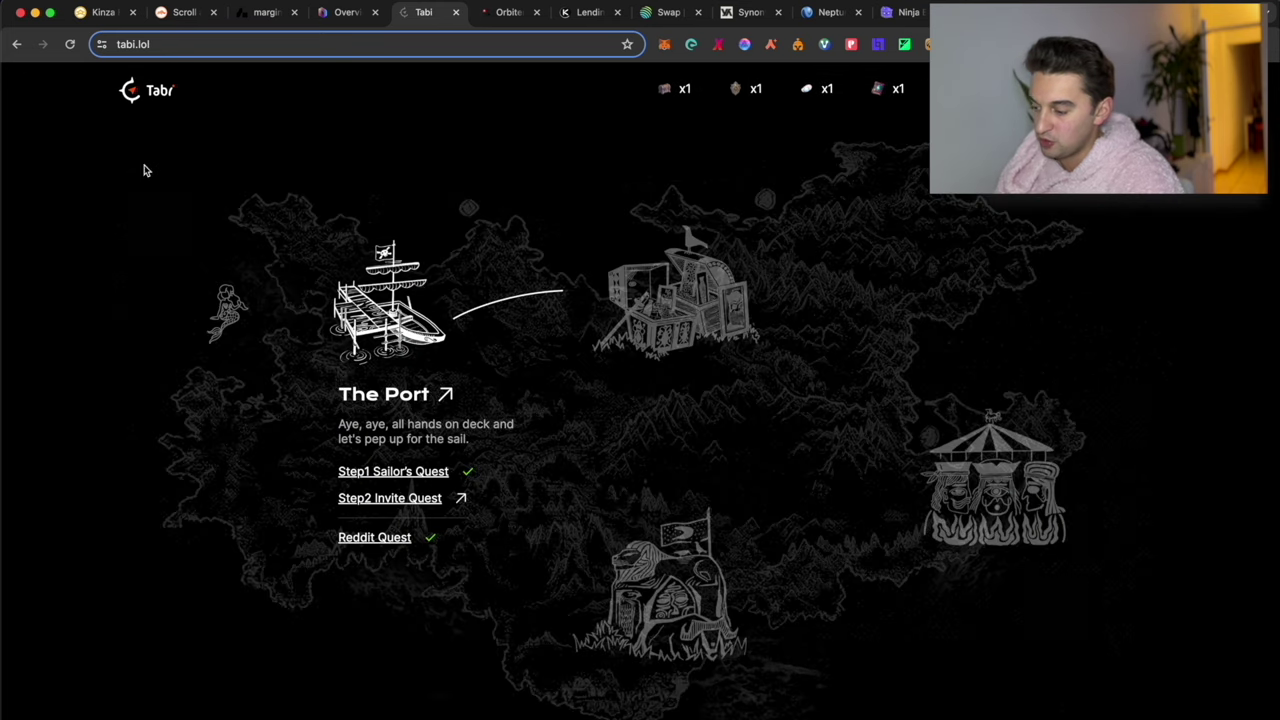
- Scroll through the Invite Quest leaderboard and return to the quest map
{"action": "left_click", "coordinate": [389, 506]}
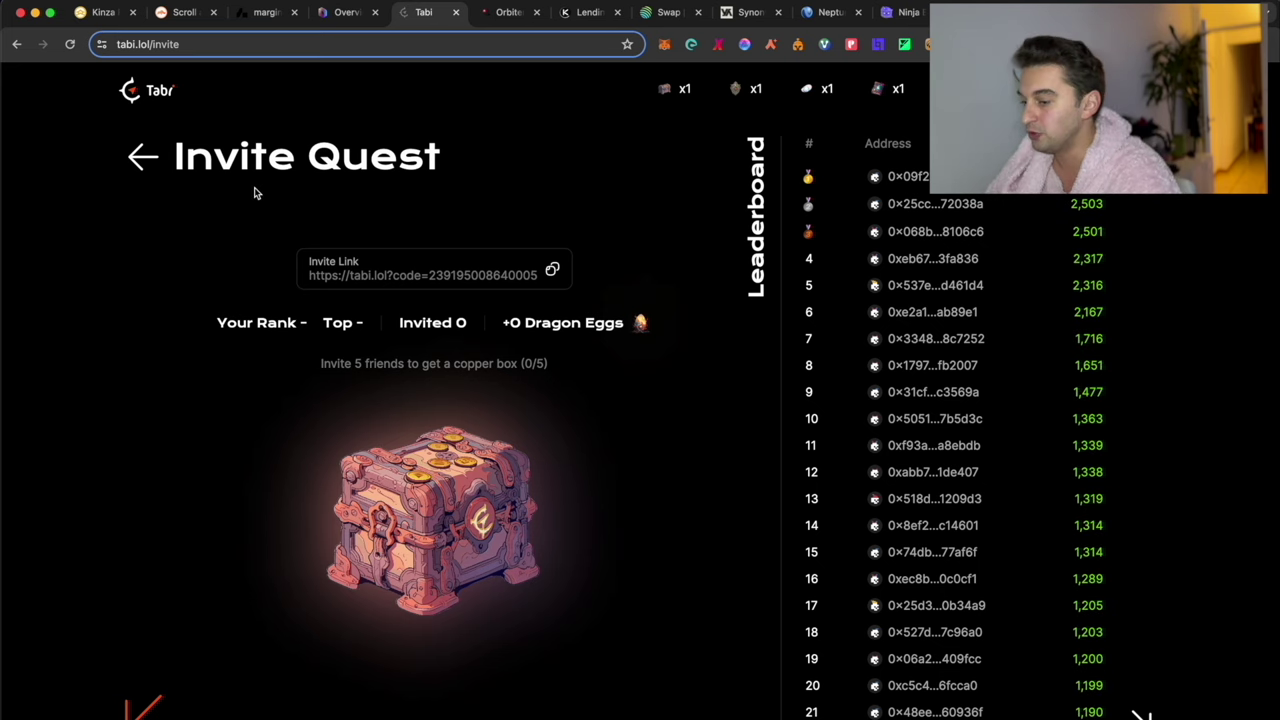
{"action": "scroll", "coordinate": [895, 365], "scroll_direction": "down", "scroll_amount": 1}
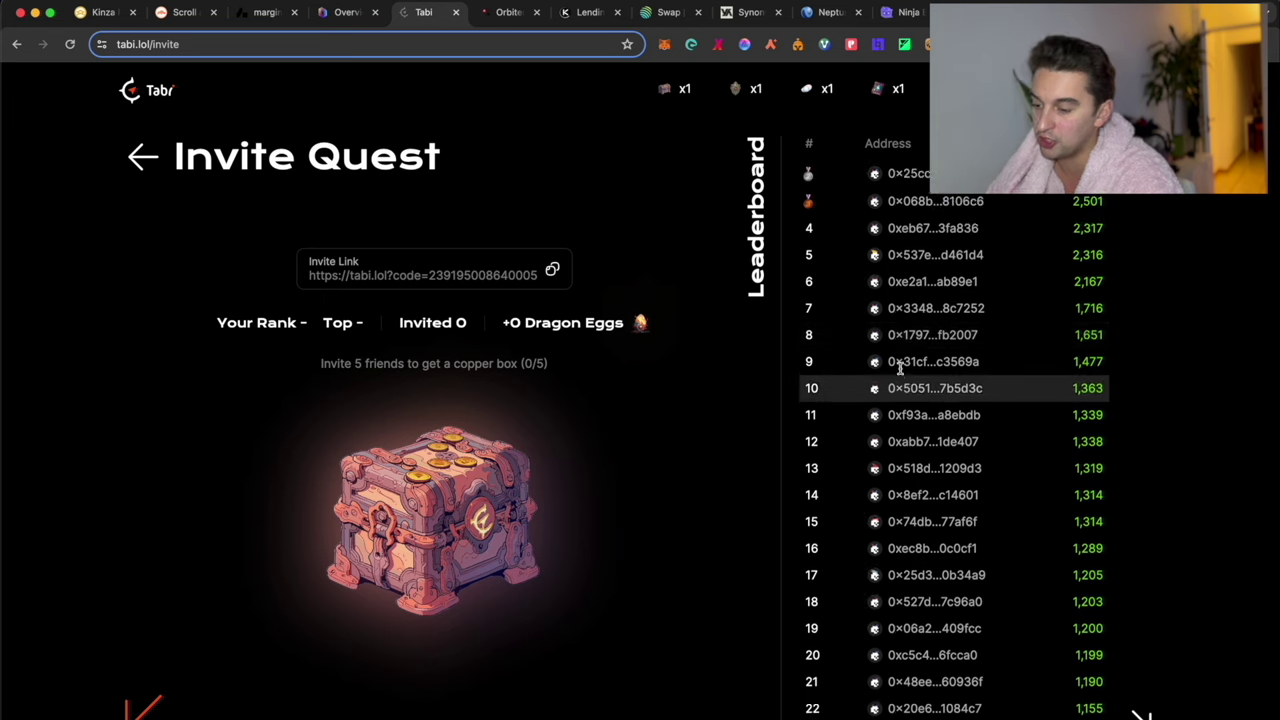
{"action": "scroll", "coordinate": [900, 368], "scroll_direction": "up", "scroll_amount": 1}
{"action": "scroll", "coordinate": [900, 368], "scroll_direction": "down", "scroll_amount": 10}
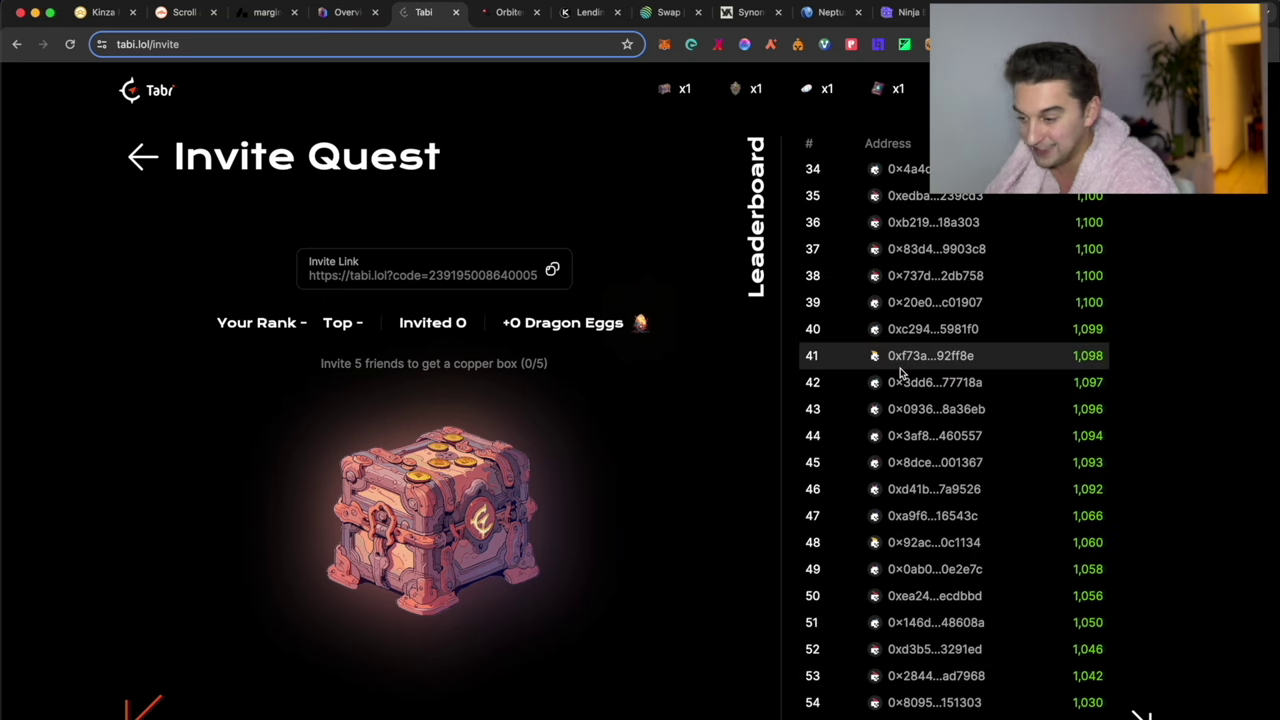
{"action": "scroll", "coordinate": [900, 368], "scroll_direction": "down", "scroll_amount": 5}
{"action": "scroll", "coordinate": [900, 366], "scroll_direction": "up", "scroll_amount": 8}
{"action": "scroll", "coordinate": [900, 366], "scroll_direction": "up", "scroll_amount": 7}
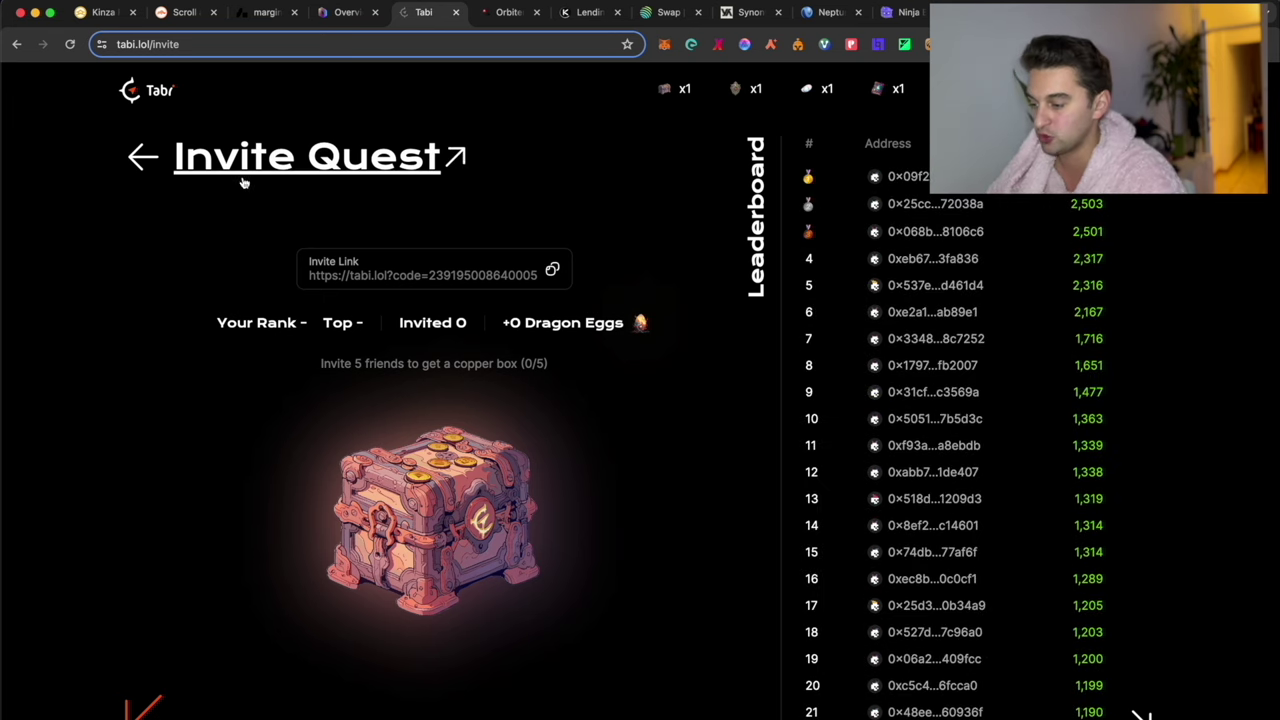
{"action": "left_click", "coordinate": [140, 163]}
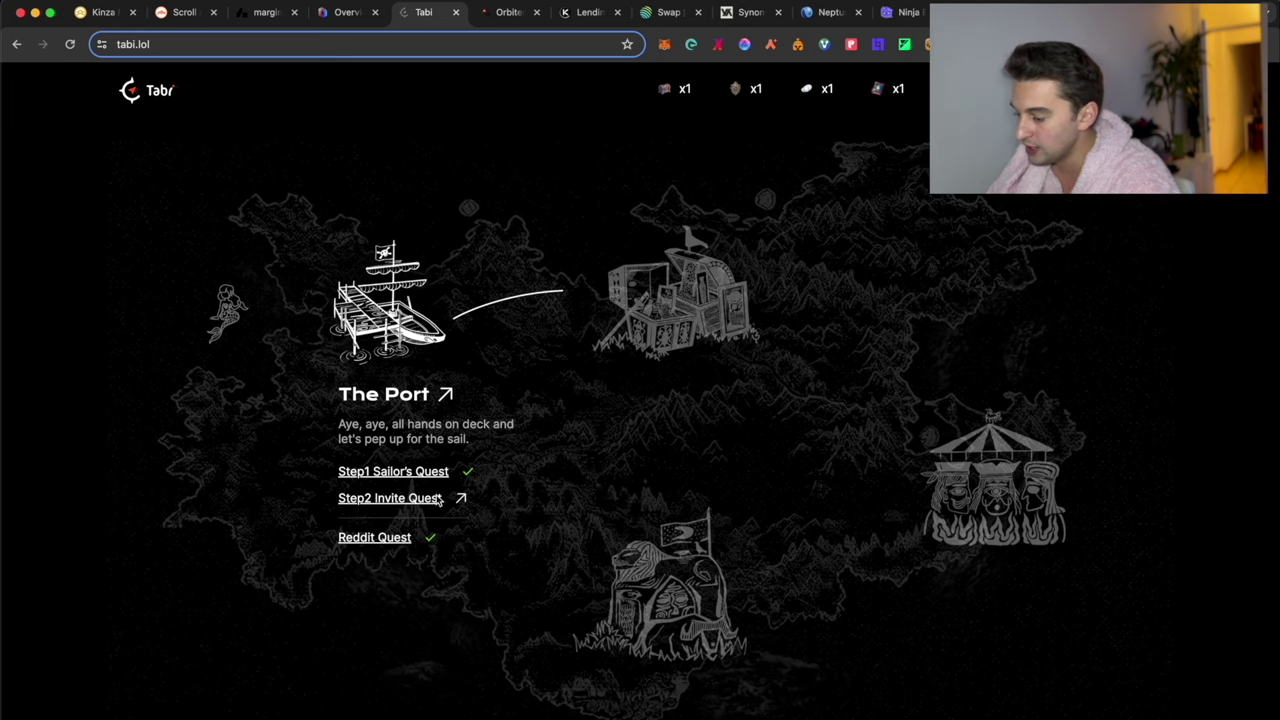
- Confirm the Reddit Quest is connected and claimed, then move to Neptune Finance
{"action": "left_click", "coordinate": [375, 537]}
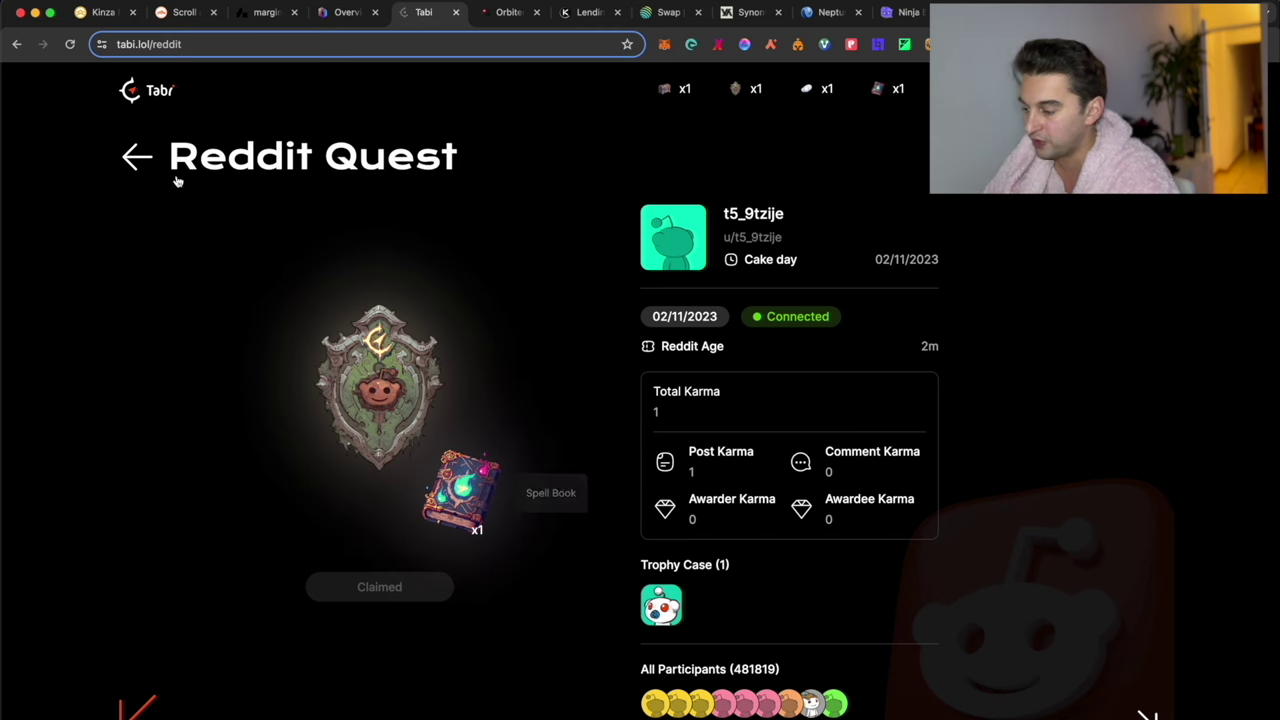
{"action": "left_click", "coordinate": [750, 12]}
{"action": "left_click", "coordinate": [826, 12]}
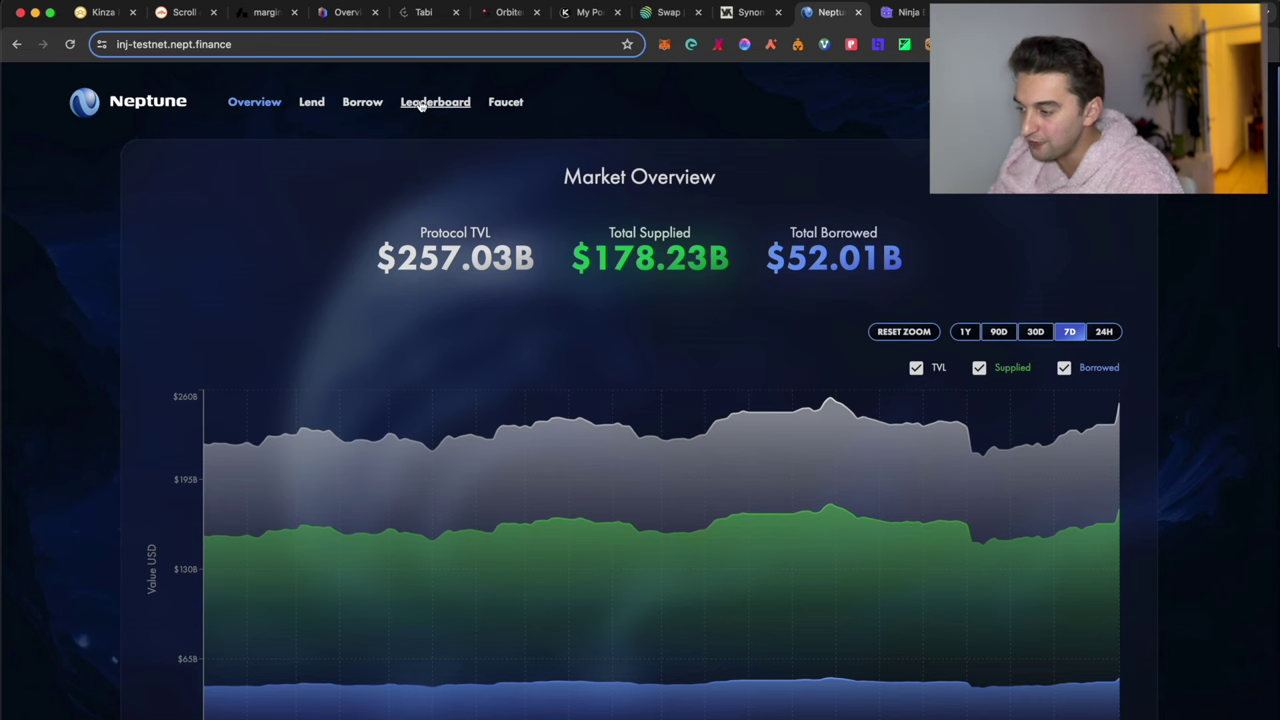
- Reconnect the wallet on Neptune's Lend page to show $6.19K total lent, and open USDC lending
{"action": "left_click", "coordinate": [309, 104]}
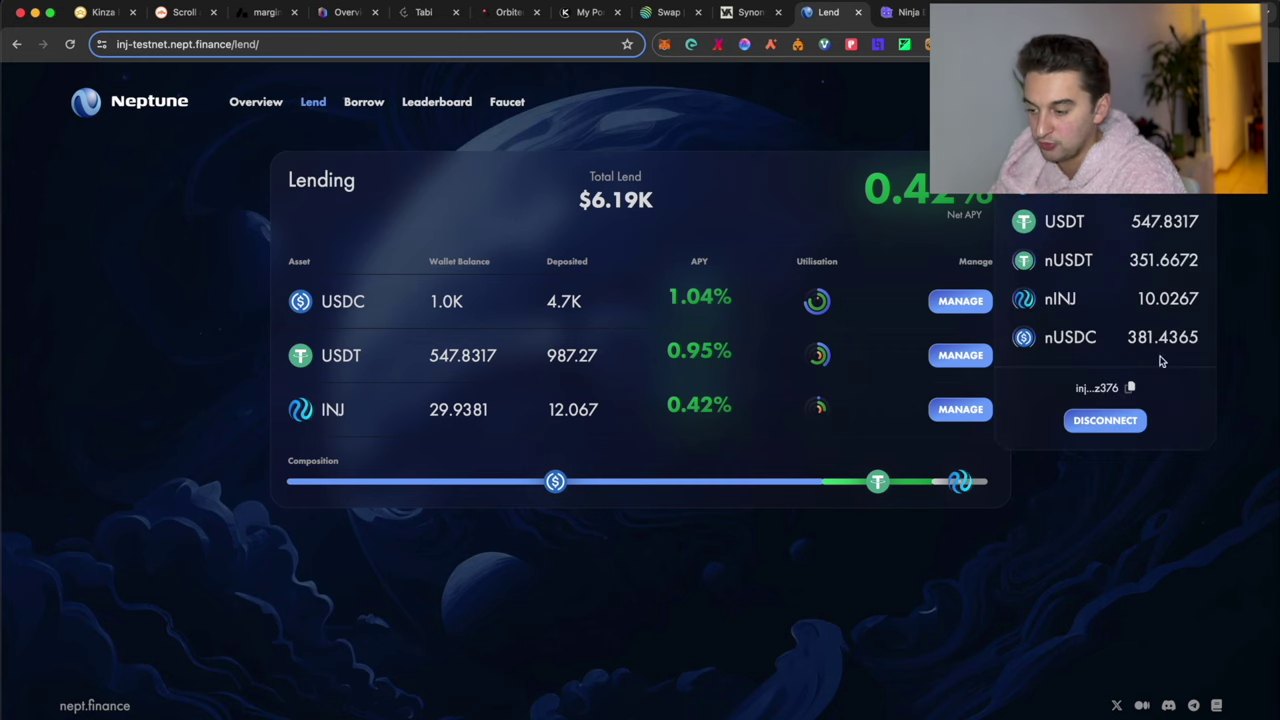
{"action": "left_click", "coordinate": [1105, 424]}
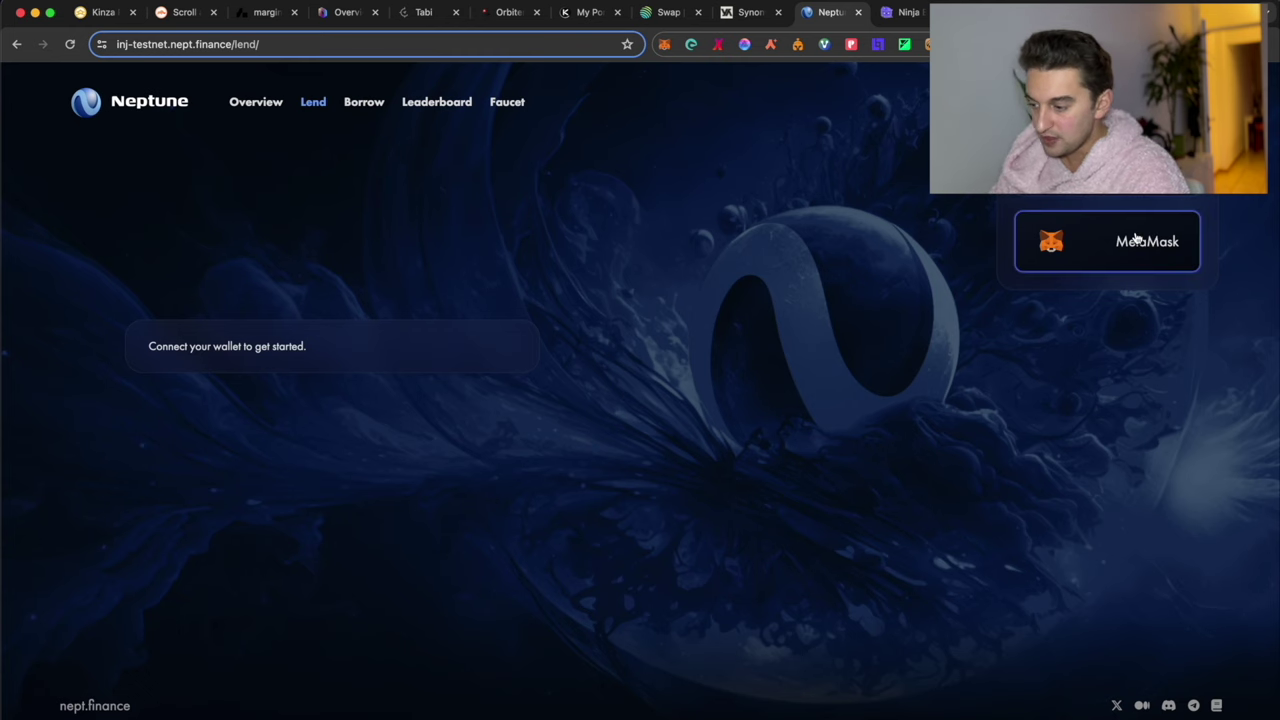
{"action": "left_click", "coordinate": [1135, 239]}
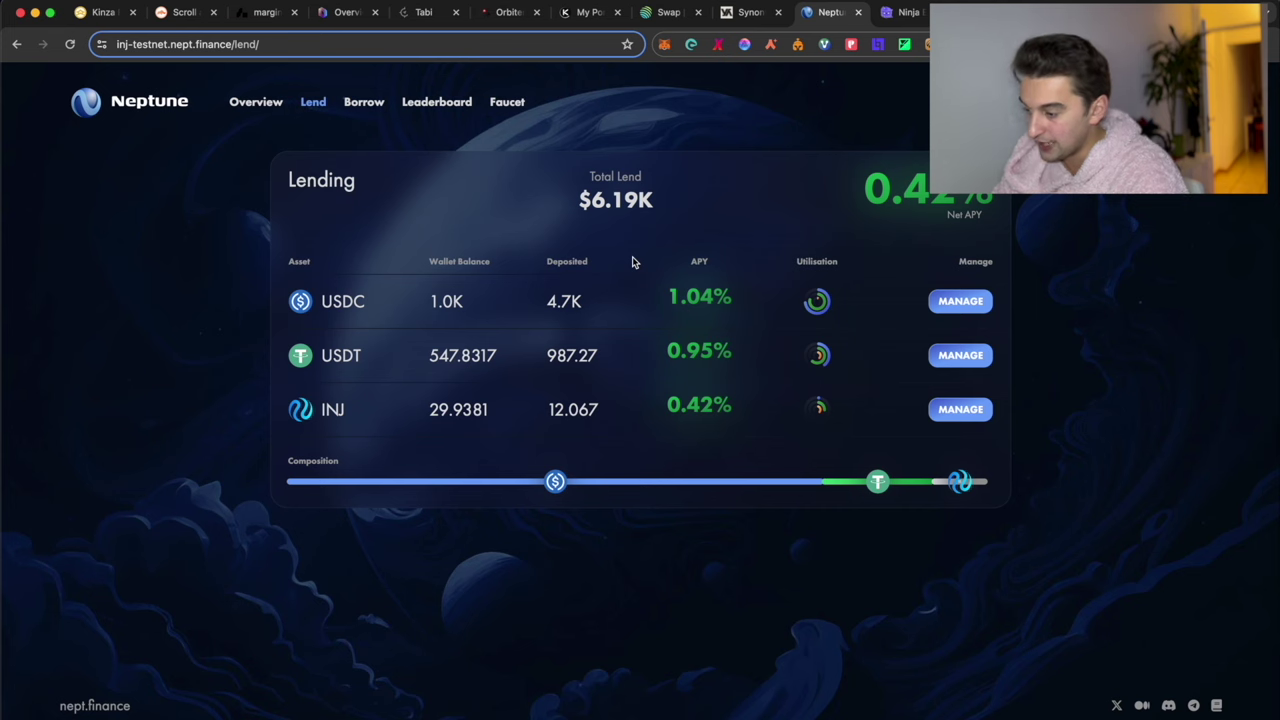
{"action": "left_click", "coordinate": [955, 298]}
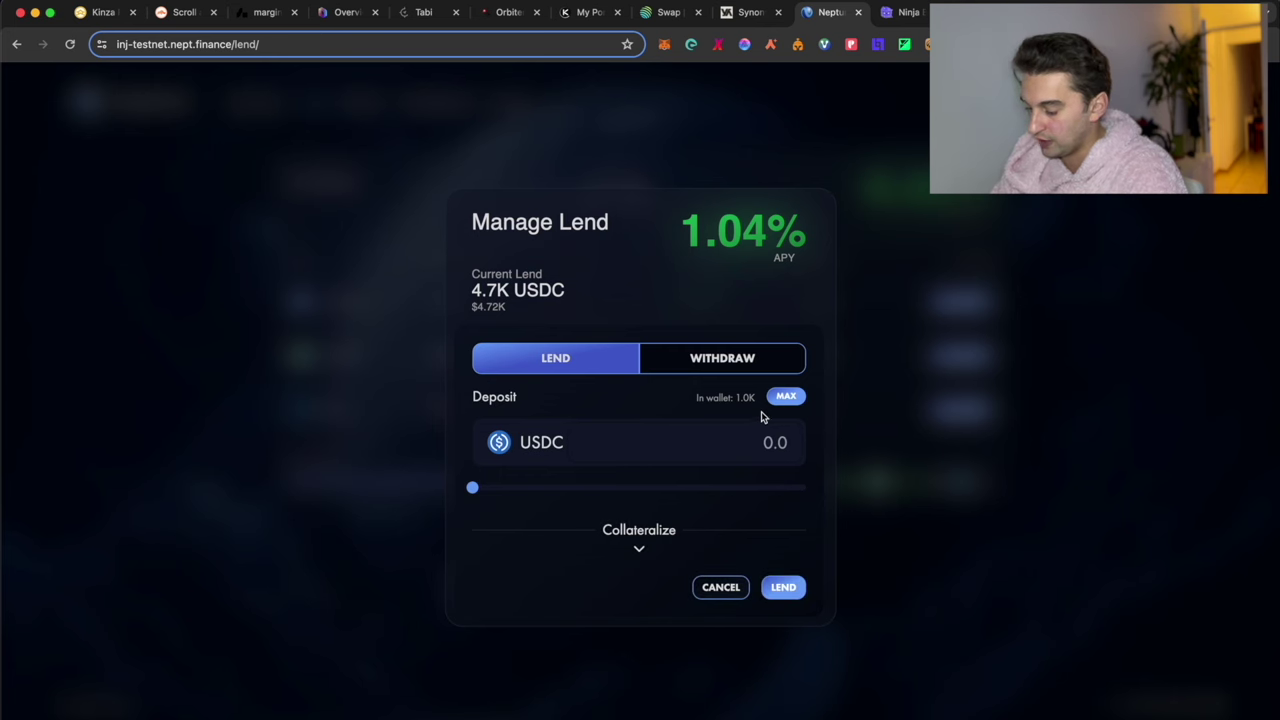
- Lend 200 USDC (retried after a timeout) and 11 INJ, then open the borrow page
{"action": "type", "text": "200"}
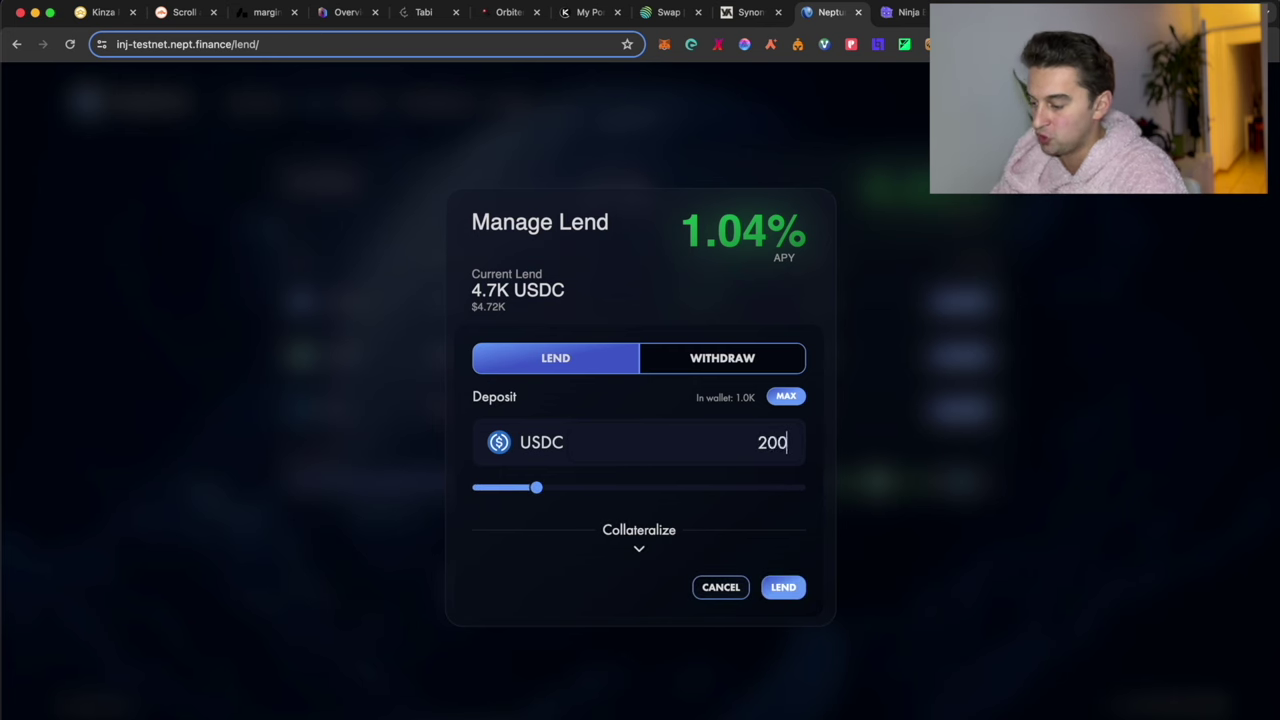
{"action": "left_click", "coordinate": [786, 588]}
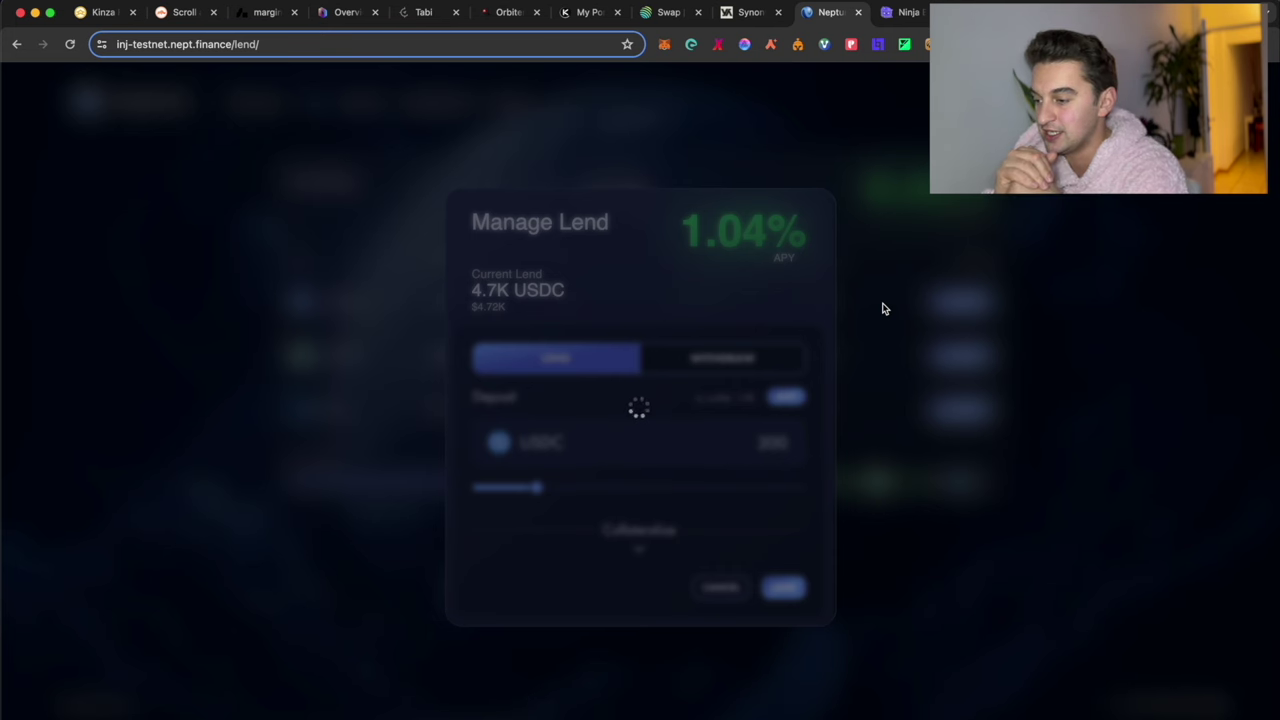
{"action": "left_click", "coordinate": [783, 587]}
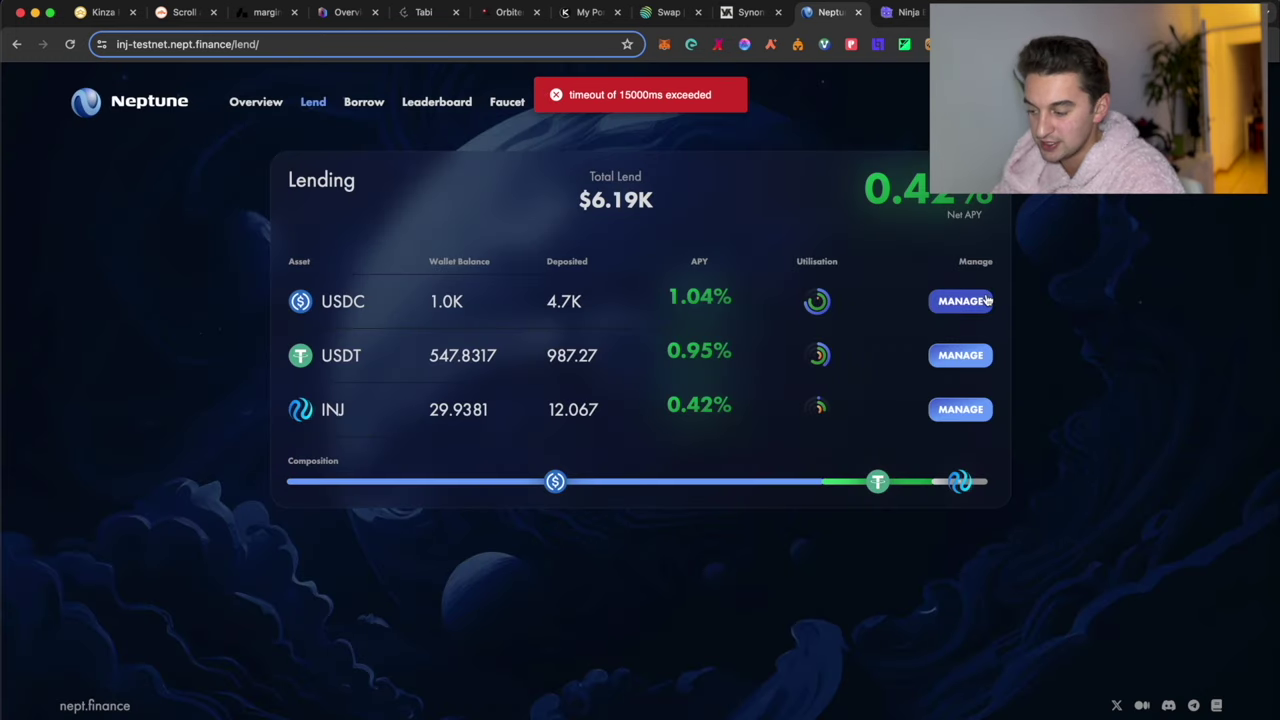
{"action": "left_click", "coordinate": [984, 410]}
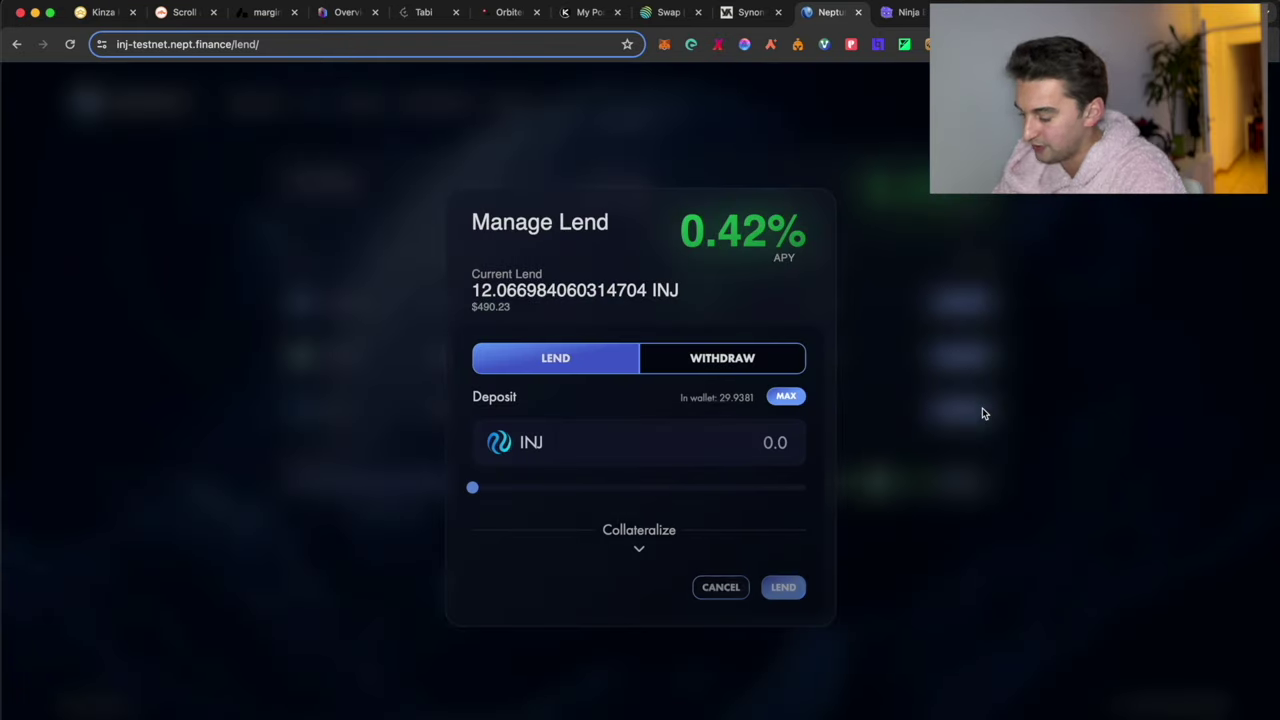
{"action": "type", "text": "11"}
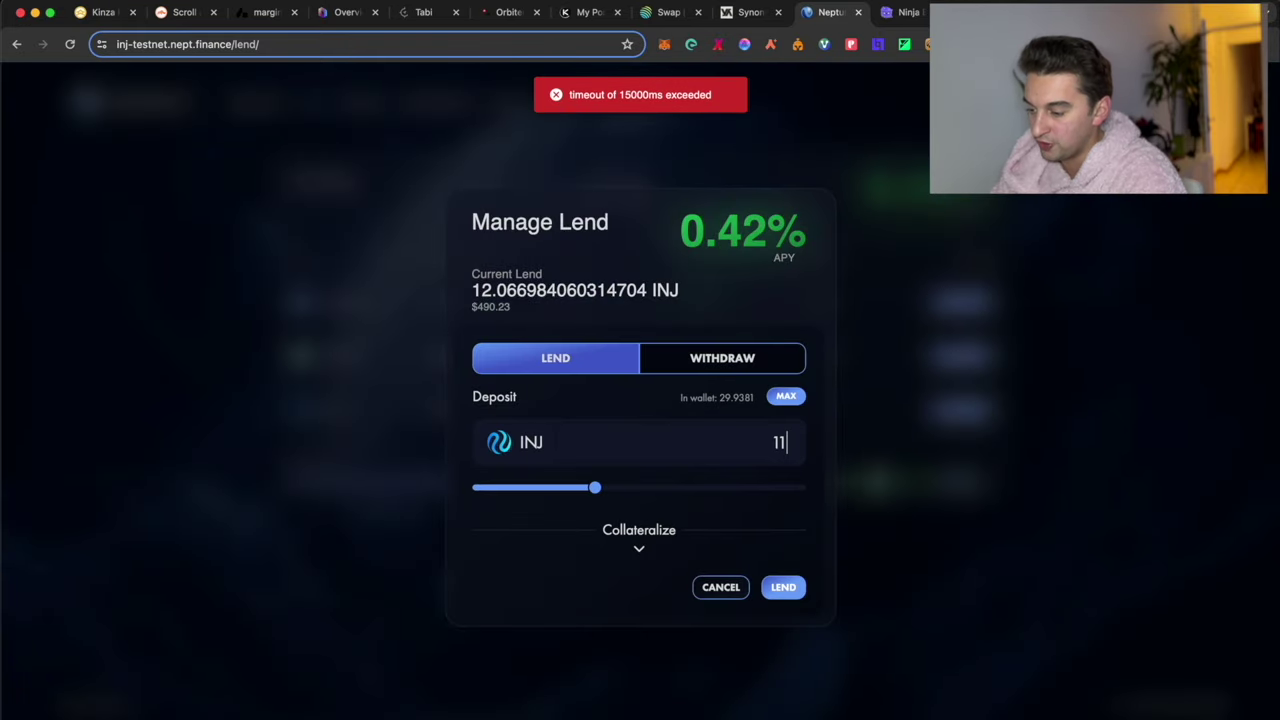
{"action": "left_click", "coordinate": [780, 590]}
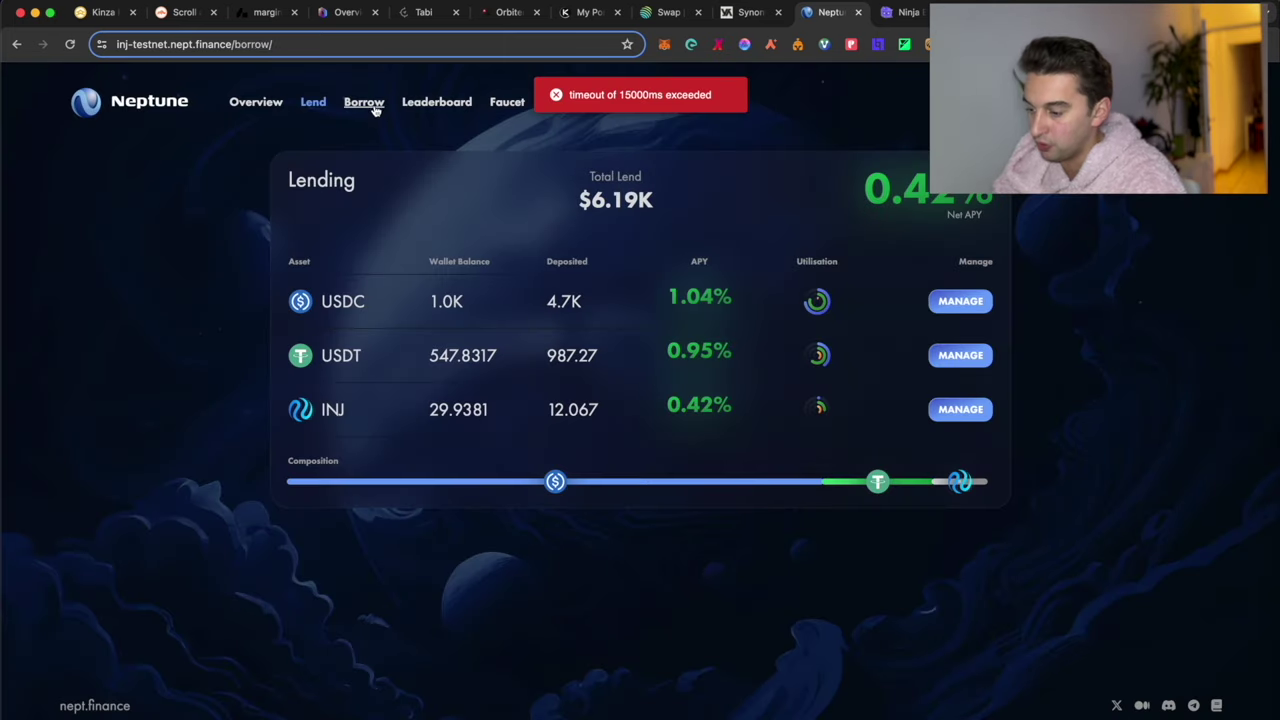
{"action": "left_click", "coordinate": [364, 102]}
- Add 1 INJ of collateral to Neptune Finance Account 0, then switch to Ninja Blaze
{"action": "scroll", "coordinate": [609, 515], "scroll_direction": "down", "scroll_amount": 2}
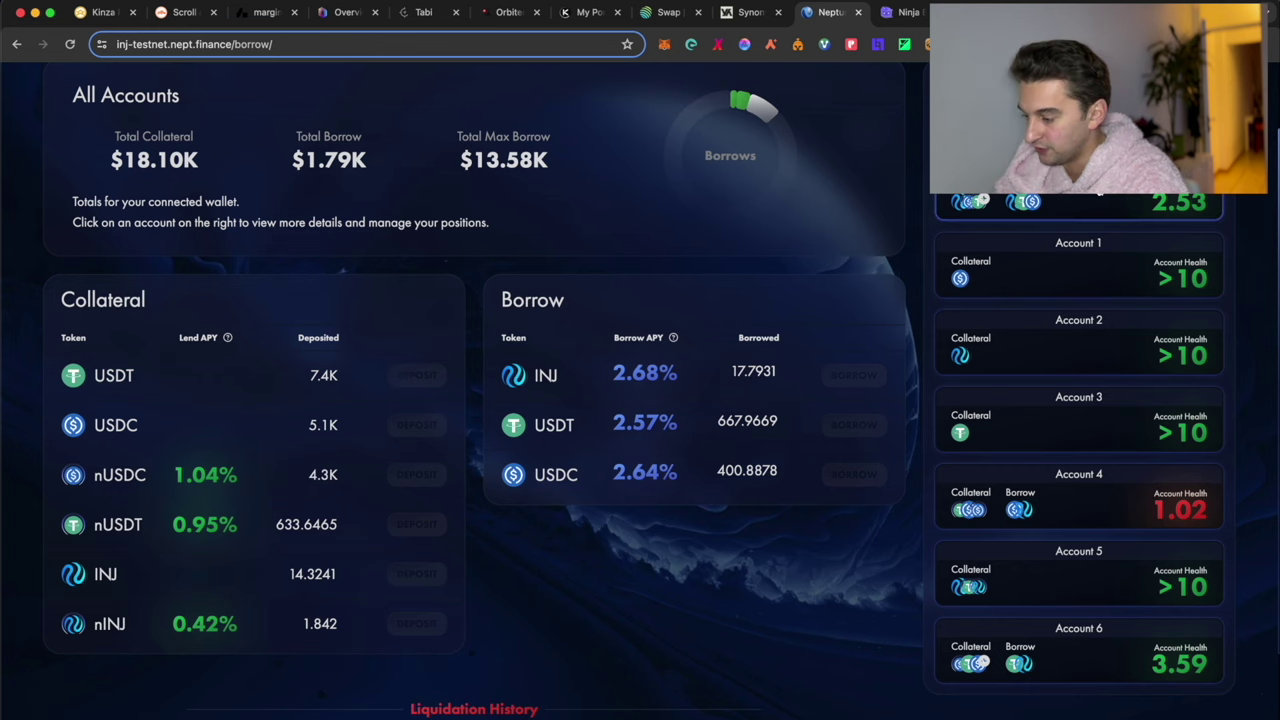
{"action": "left_click", "coordinate": [1100, 200]}
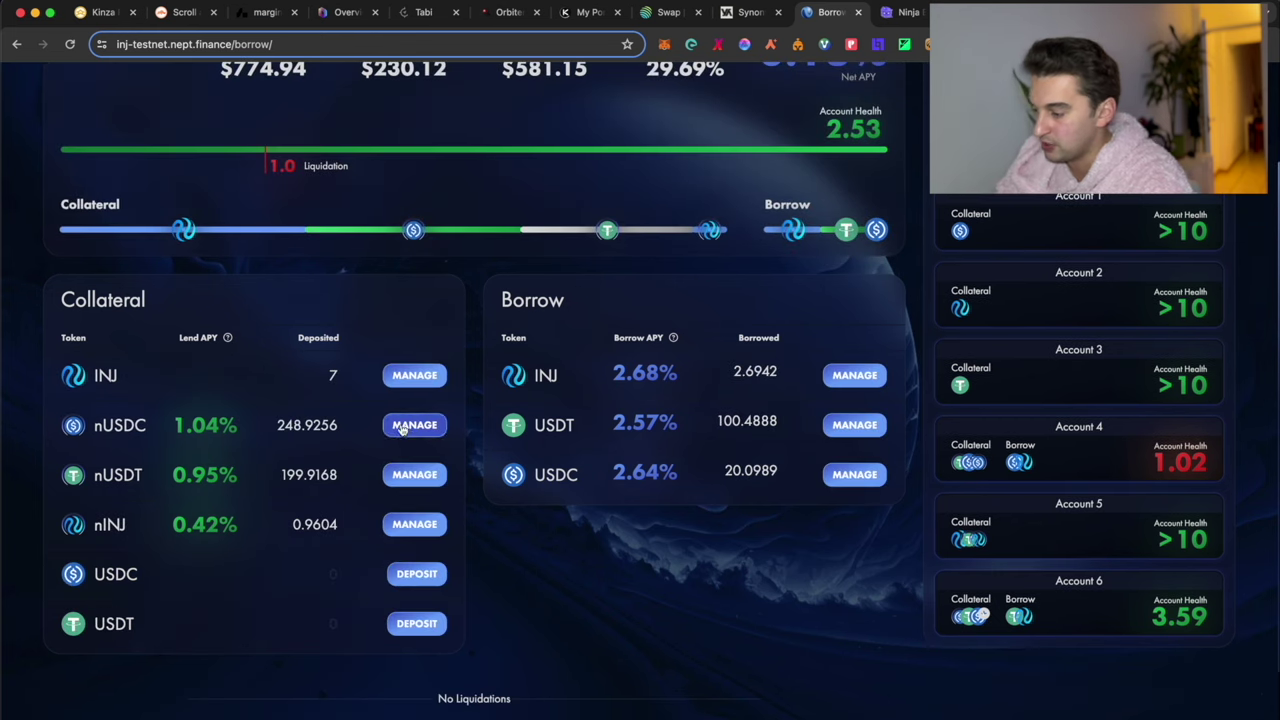
{"action": "left_click", "coordinate": [395, 374]}
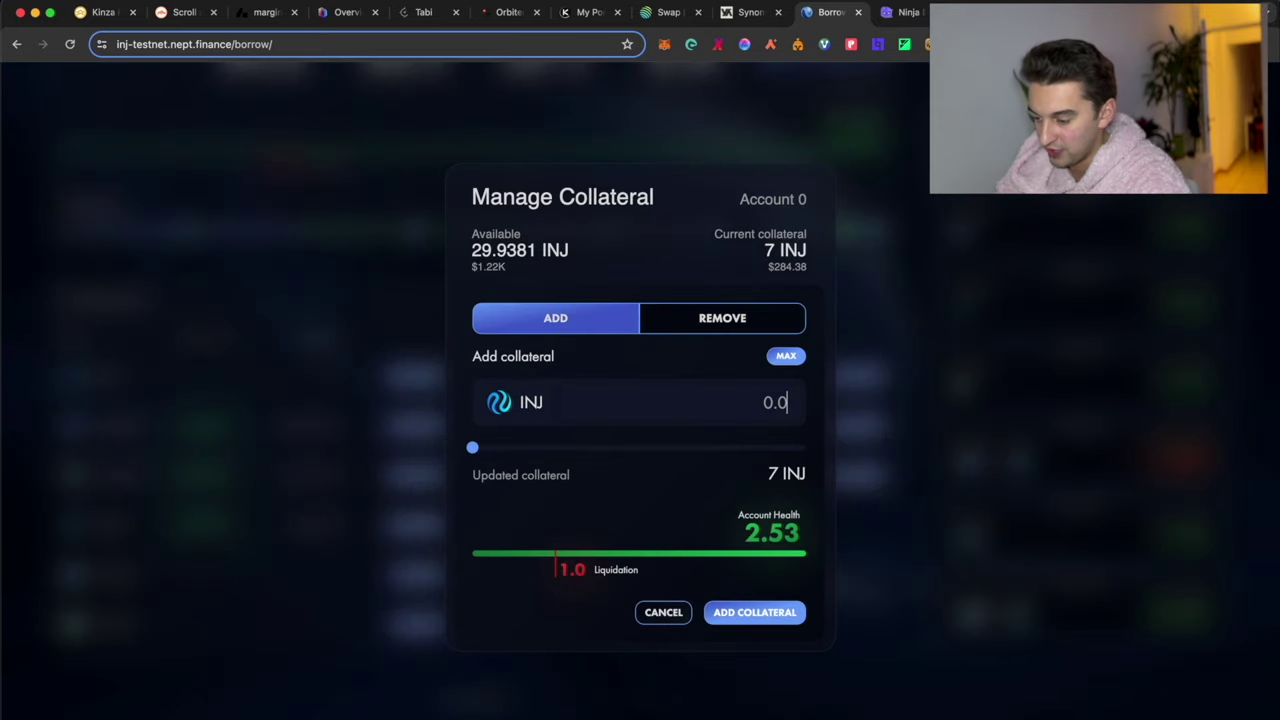
{"action": "type", "text": "1"}
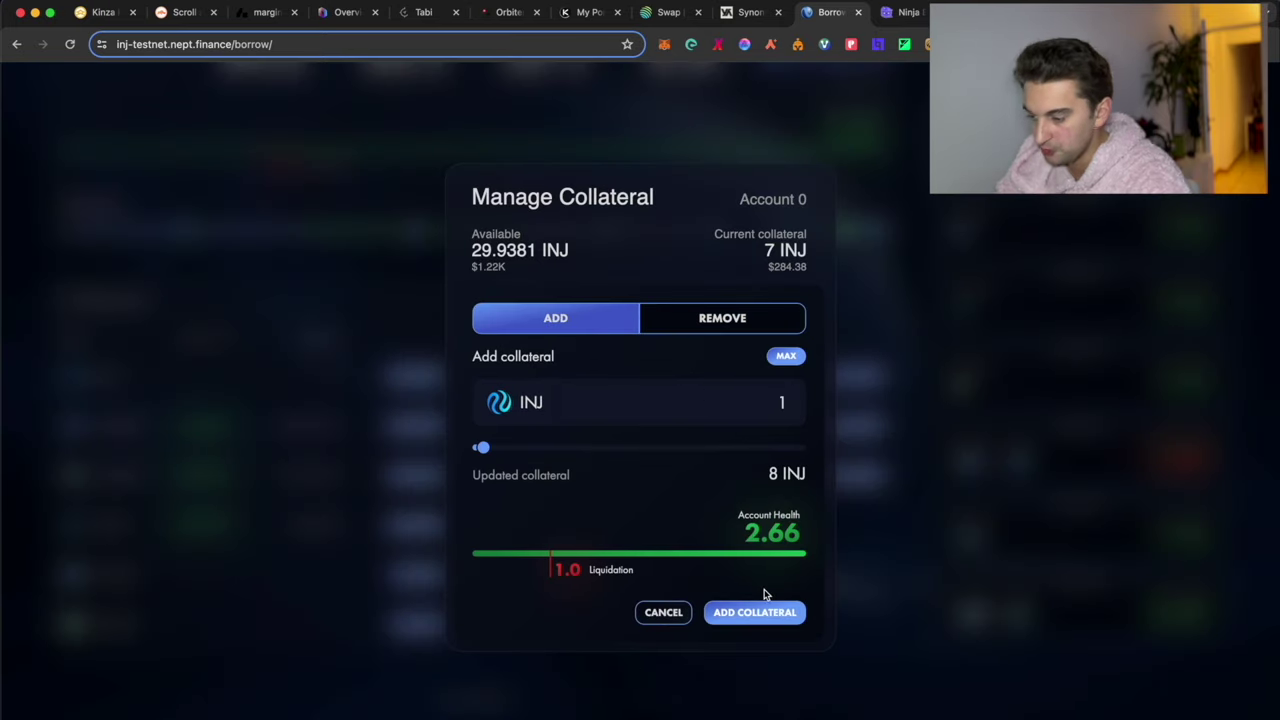
{"action": "left_click", "coordinate": [772, 610]}
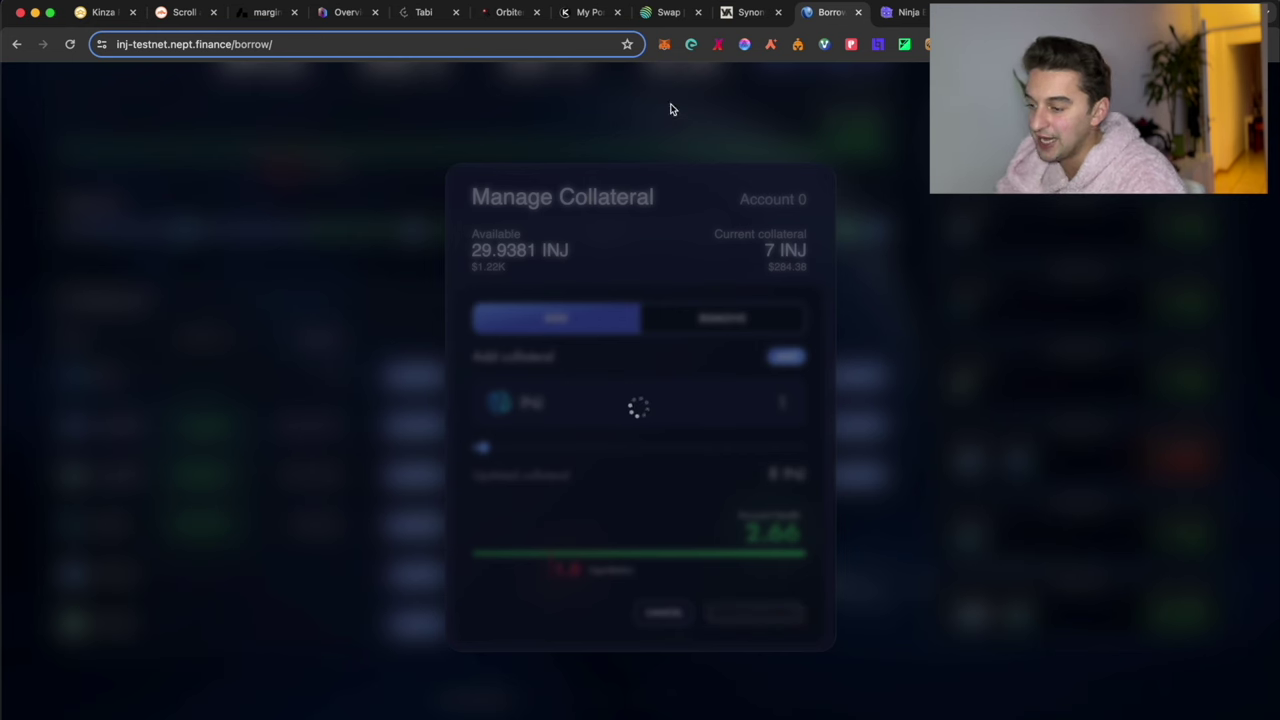
{"action": "left_click", "coordinate": [887, 12]}
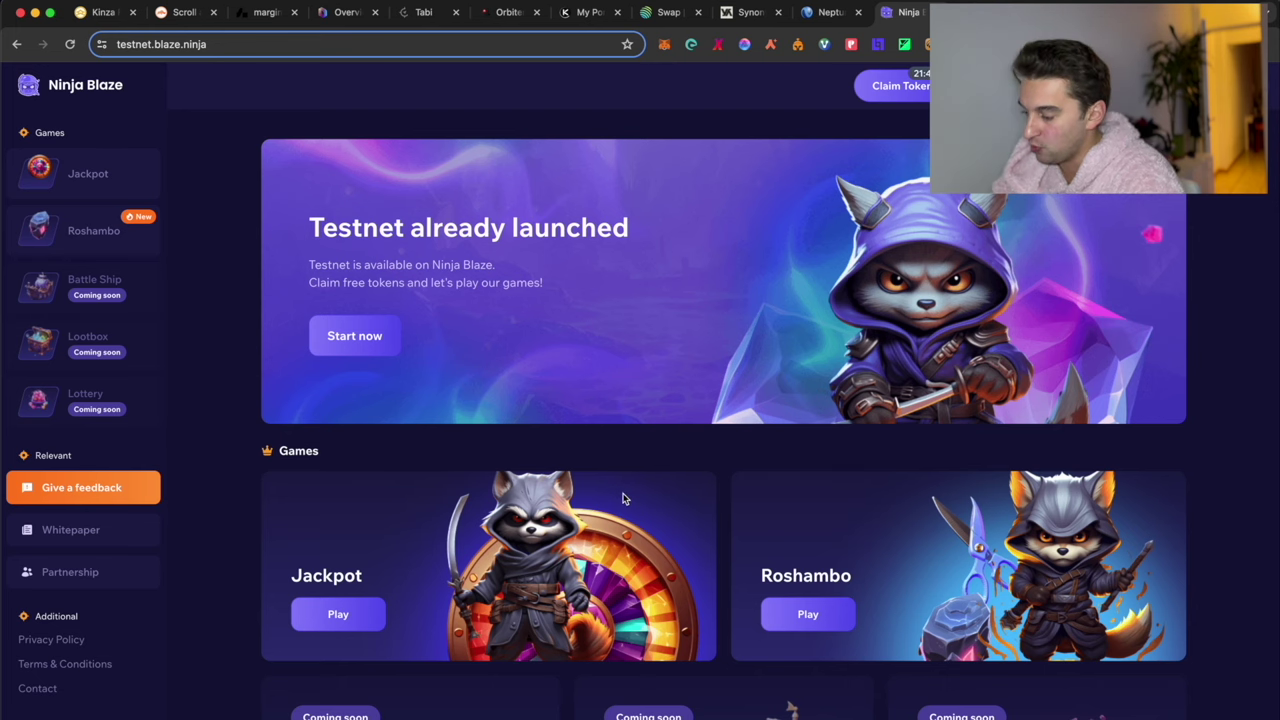
{"action": "scroll", "coordinate": [622, 498], "scroll_direction": "down", "scroll_amount": 1}
{"action": "scroll", "coordinate": [622, 498], "scroll_direction": "down", "scroll_amount": 3}
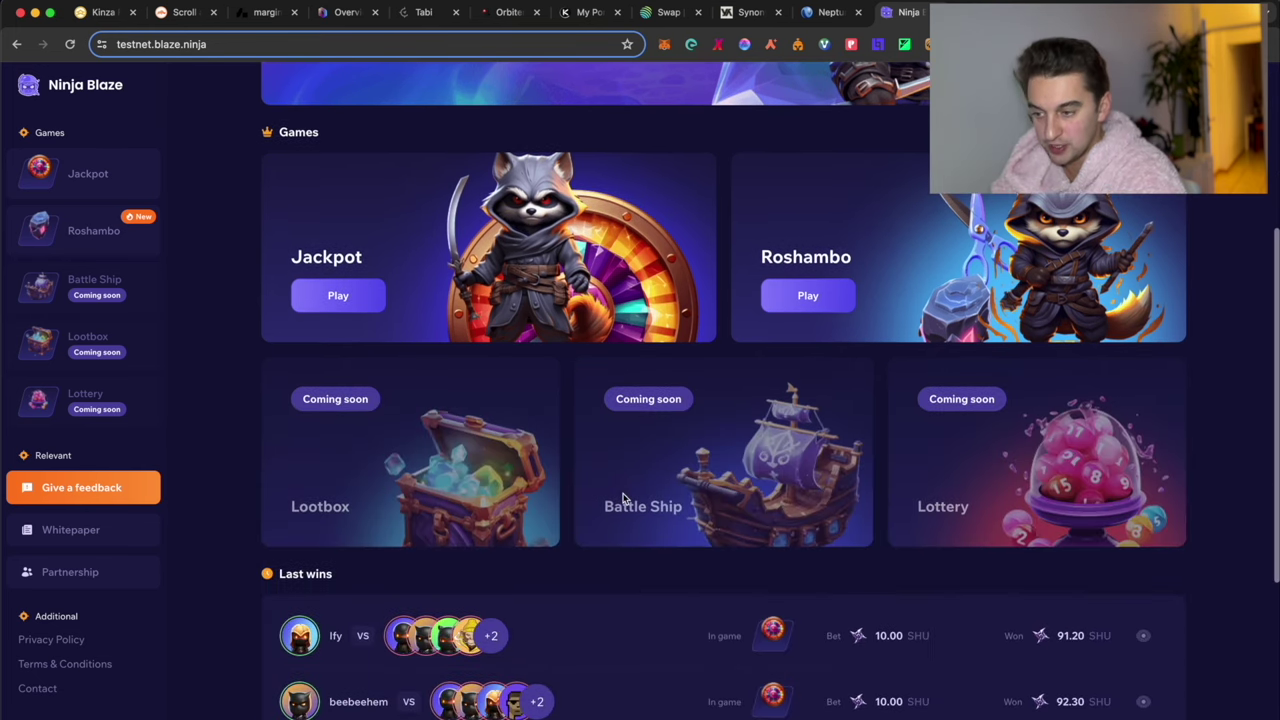
{"action": "scroll", "coordinate": [622, 498], "scroll_direction": "up", "scroll_amount": 2}
{"action": "scroll", "coordinate": [622, 498], "scroll_direction": "up", "scroll_amount": 2}
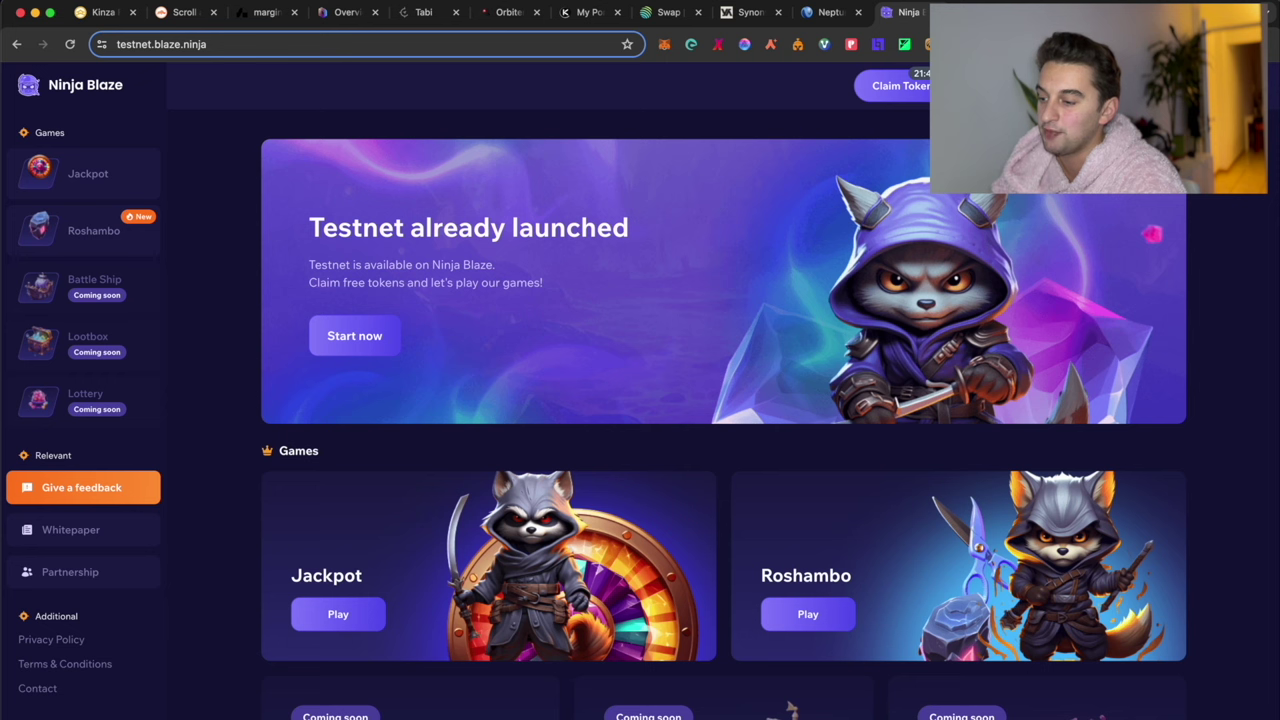
{"action": "left_click", "coordinate": [925, 88]}
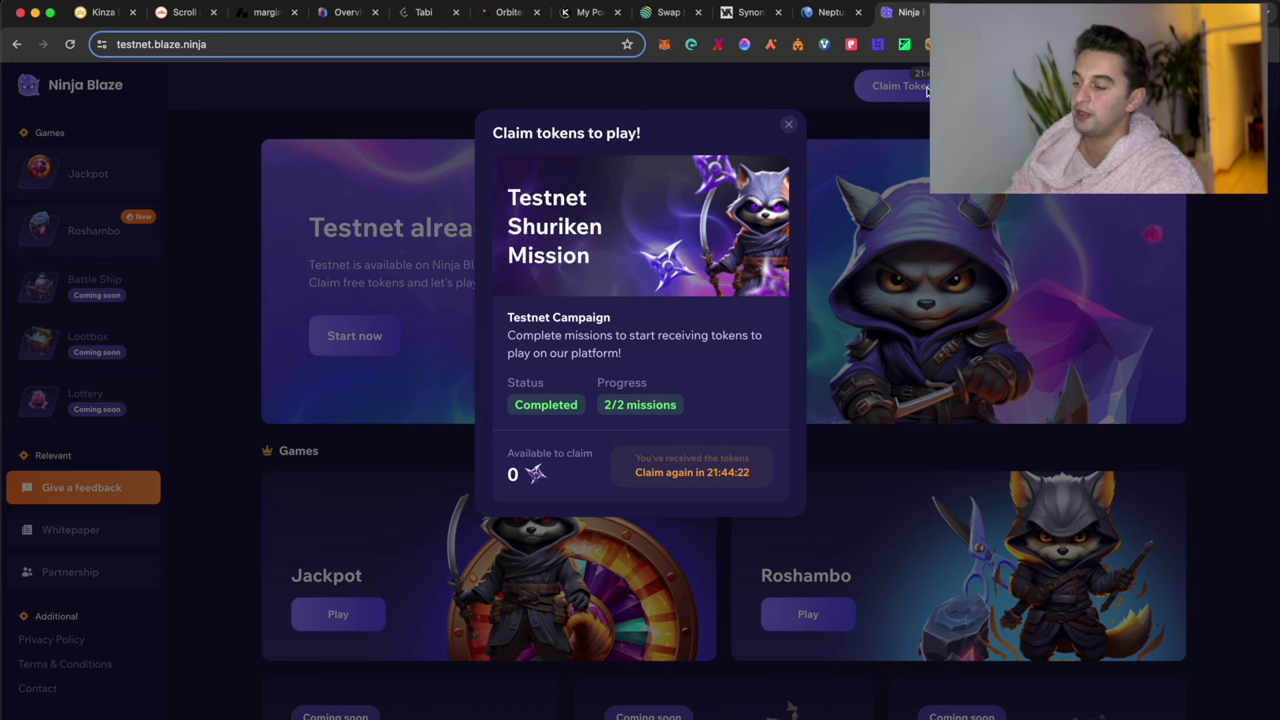
{"action": "left_click", "coordinate": [790, 124]}
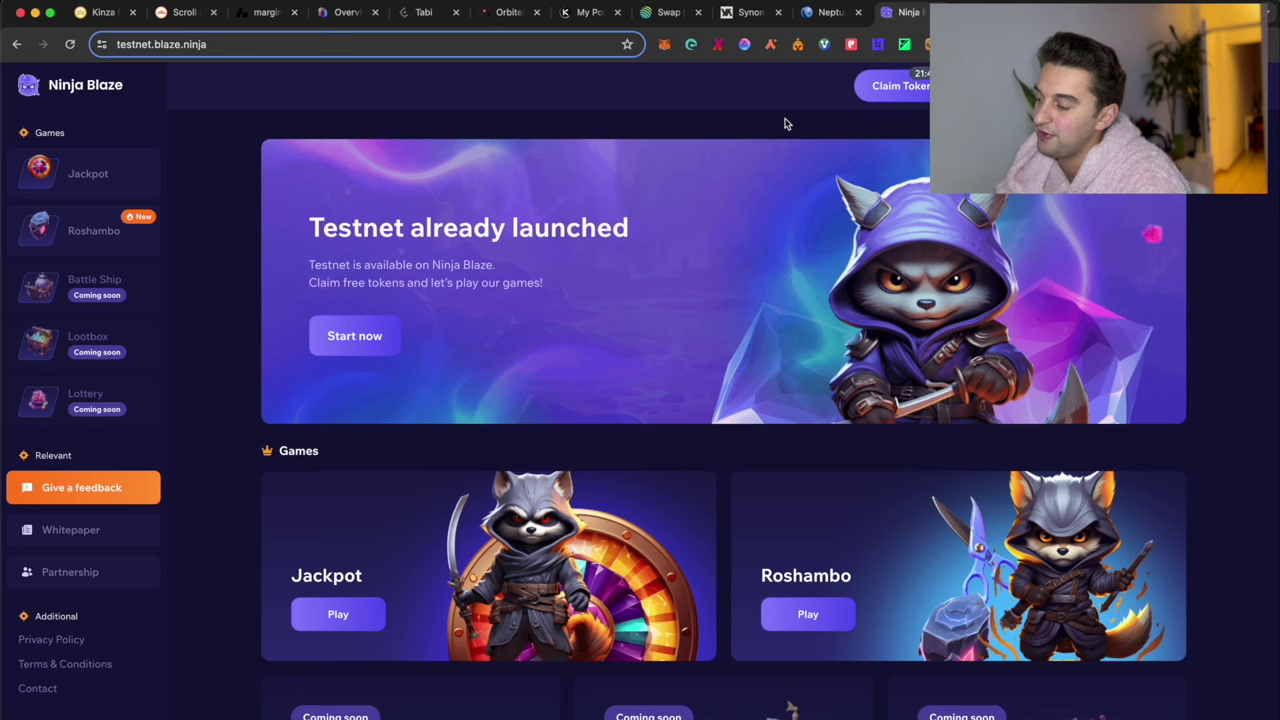
{"action": "left_click", "coordinate": [118, 180]}
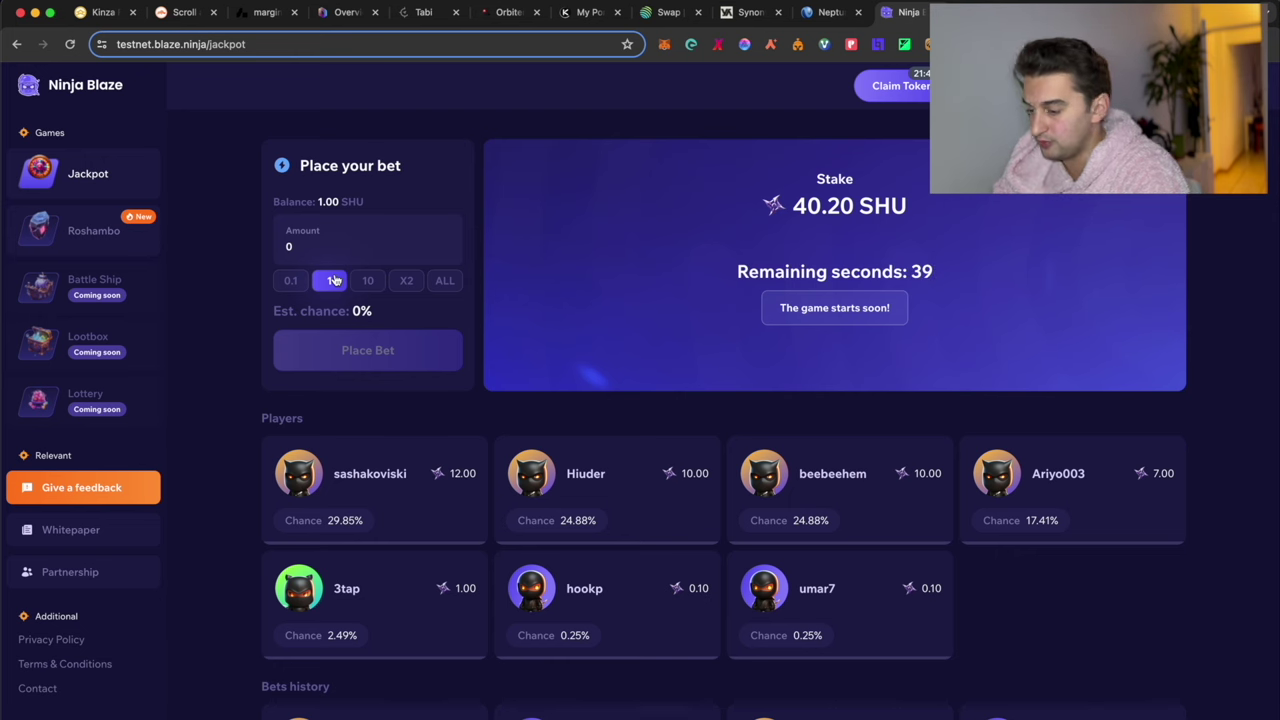
- Bet 1 SHU in the current Ninja Blaze Jackpot round
{"action": "left_click", "coordinate": [333, 280]}
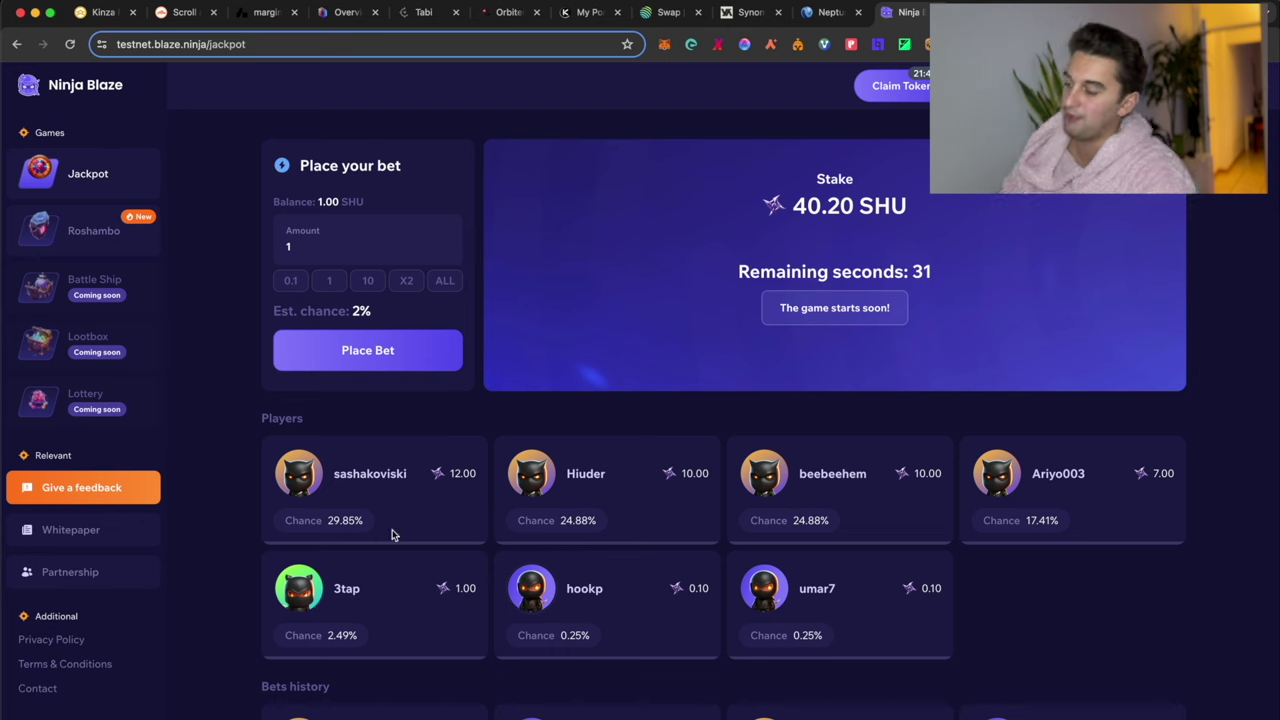
{"action": "left_click", "coordinate": [313, 347]}
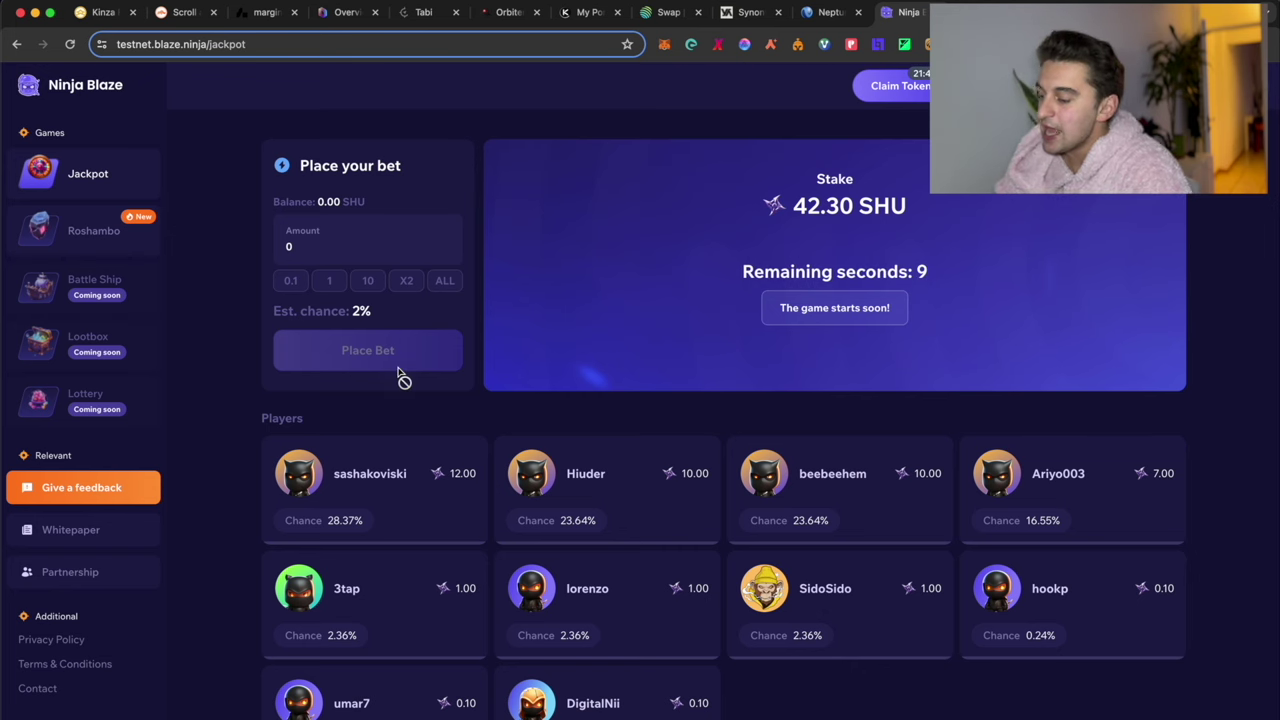
{"action": "scroll", "coordinate": [398, 378], "scroll_direction": "down", "scroll_amount": 1}
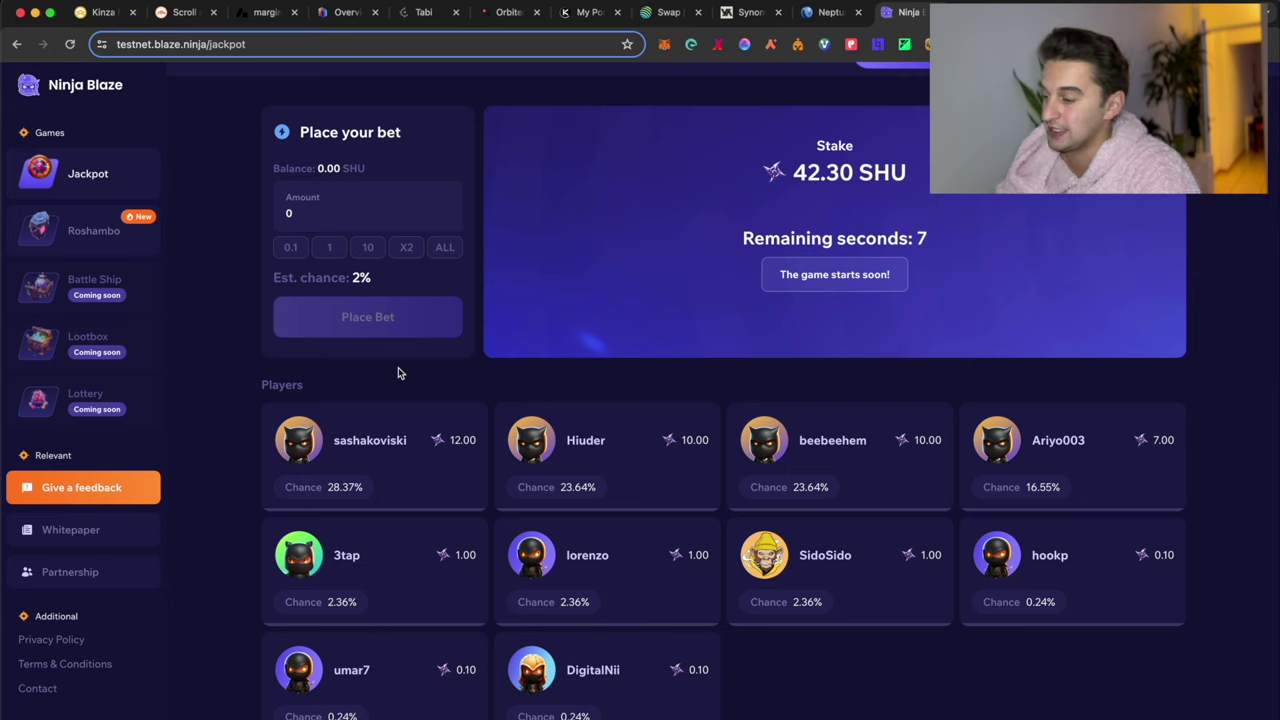
- Scroll the Jackpot page while the reel rolls until the 112.30 SHU winner is drawn
{"action": "scroll", "coordinate": [670, 310], "scroll_direction": "up", "scroll_amount": 1}
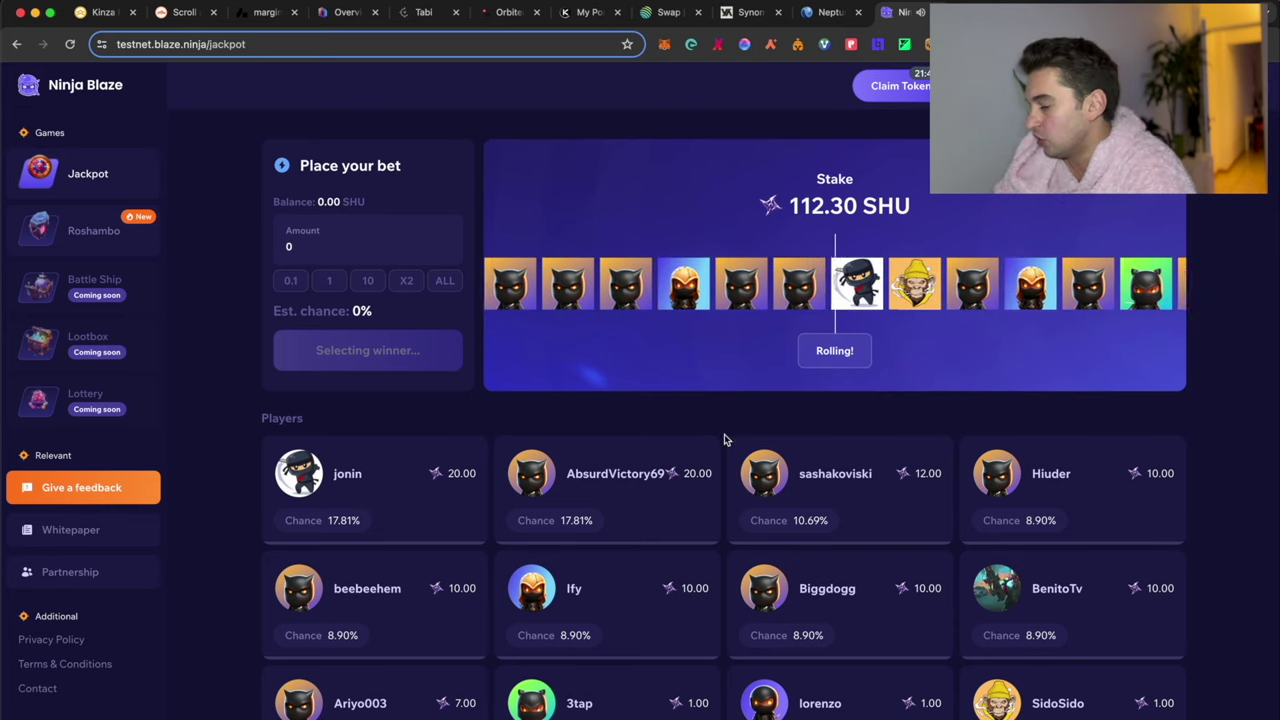
{"action": "scroll", "coordinate": [560, 462], "scroll_direction": "down", "scroll_amount": 2}
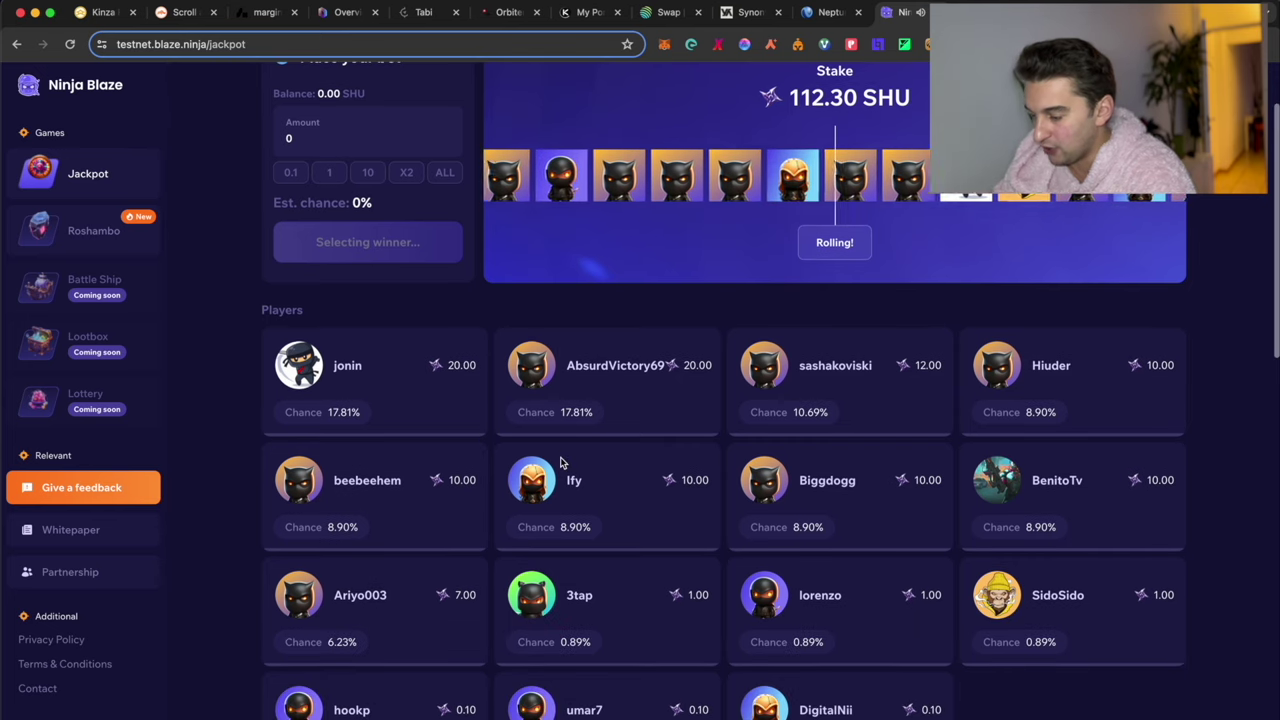
{"action": "scroll", "coordinate": [560, 462], "scroll_direction": "down", "scroll_amount": 1}
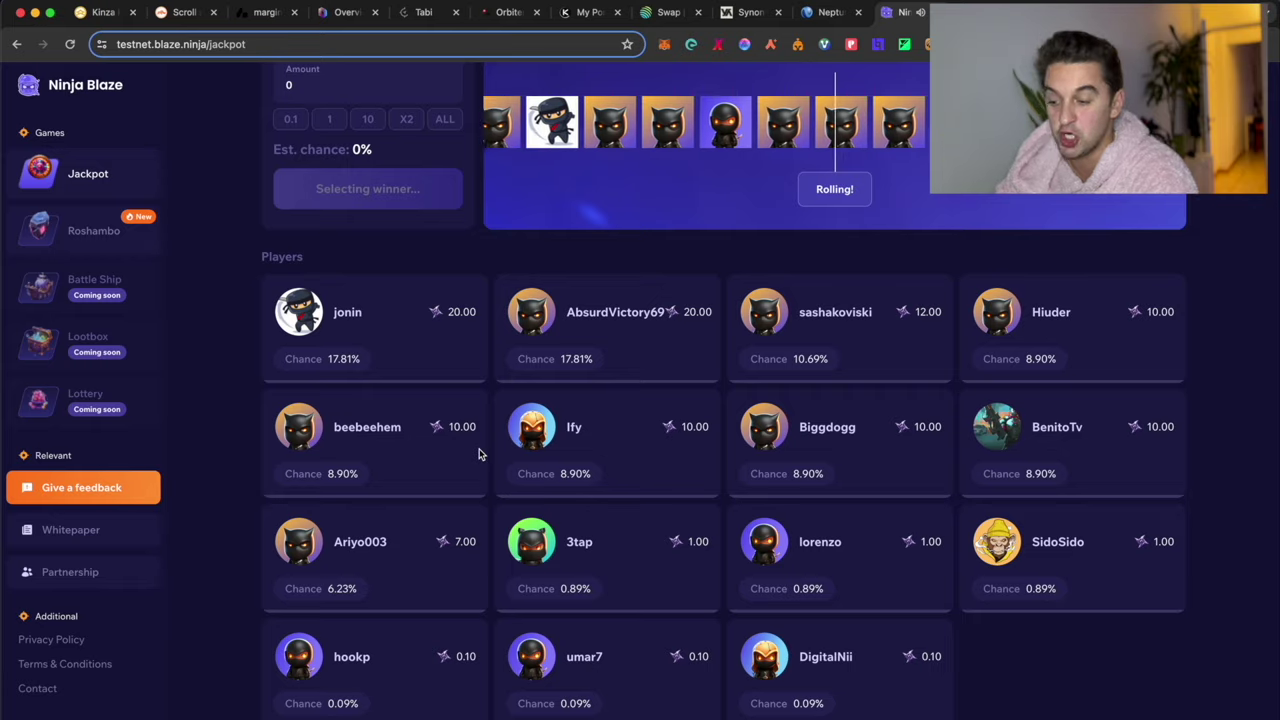
{"action": "scroll", "coordinate": [478, 453], "scroll_direction": "up", "scroll_amount": 3}
{"action": "scroll", "coordinate": [478, 453], "scroll_direction": "down", "scroll_amount": 1}
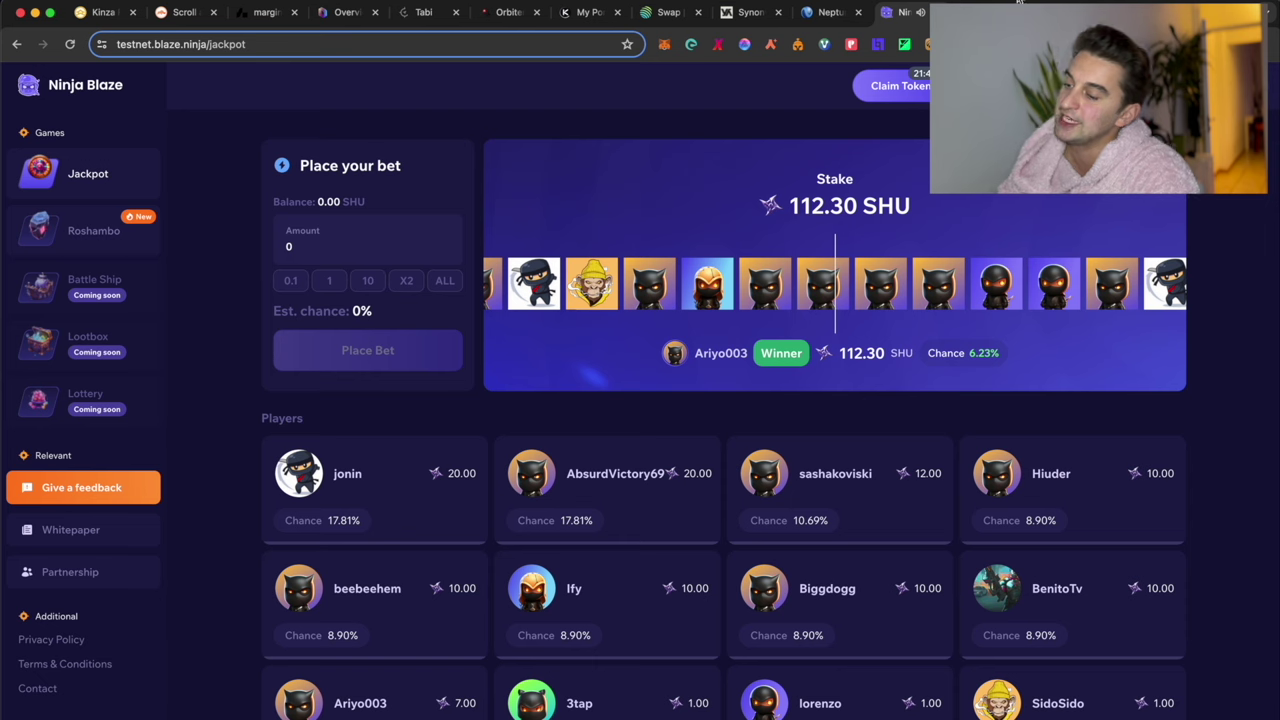
- Go to the DOP Testnet dashboard, dismiss the MetaMask network popup, and view 8/8 progress
{"action": "left_click", "coordinate": [1018, 8]}
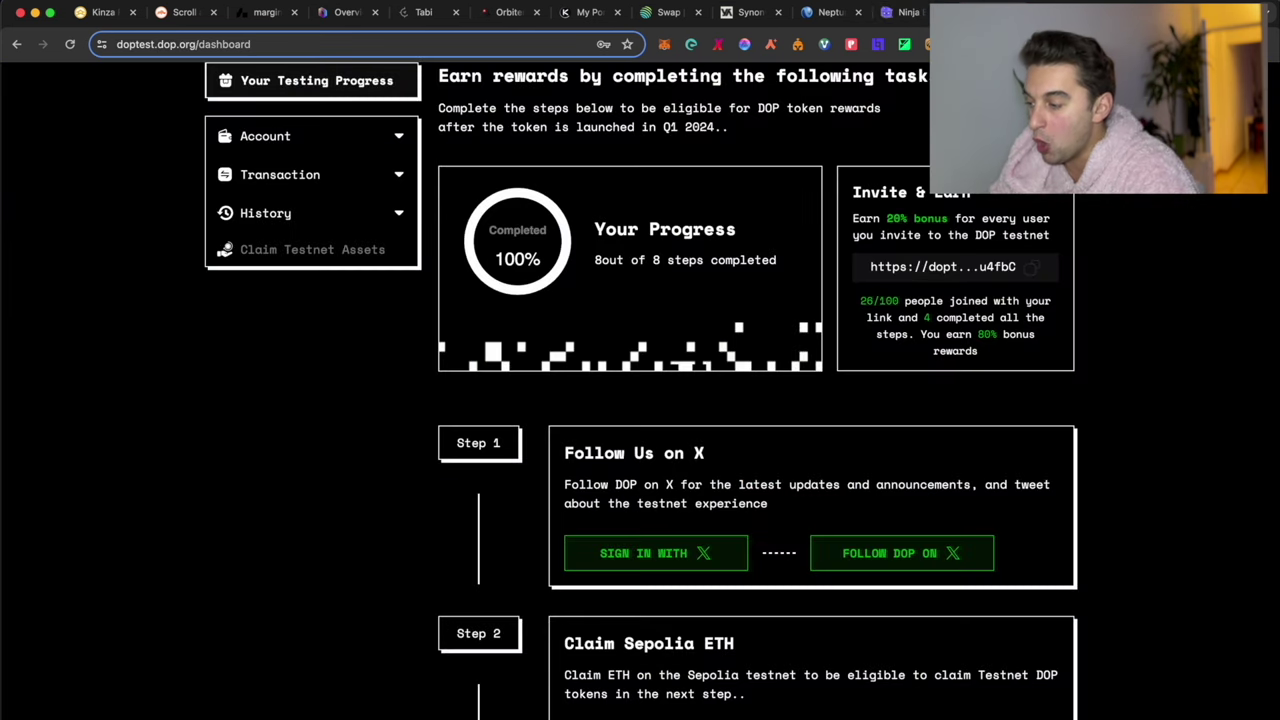
{"action": "scroll", "coordinate": [747, 393], "scroll_direction": "up", "scroll_amount": 2}
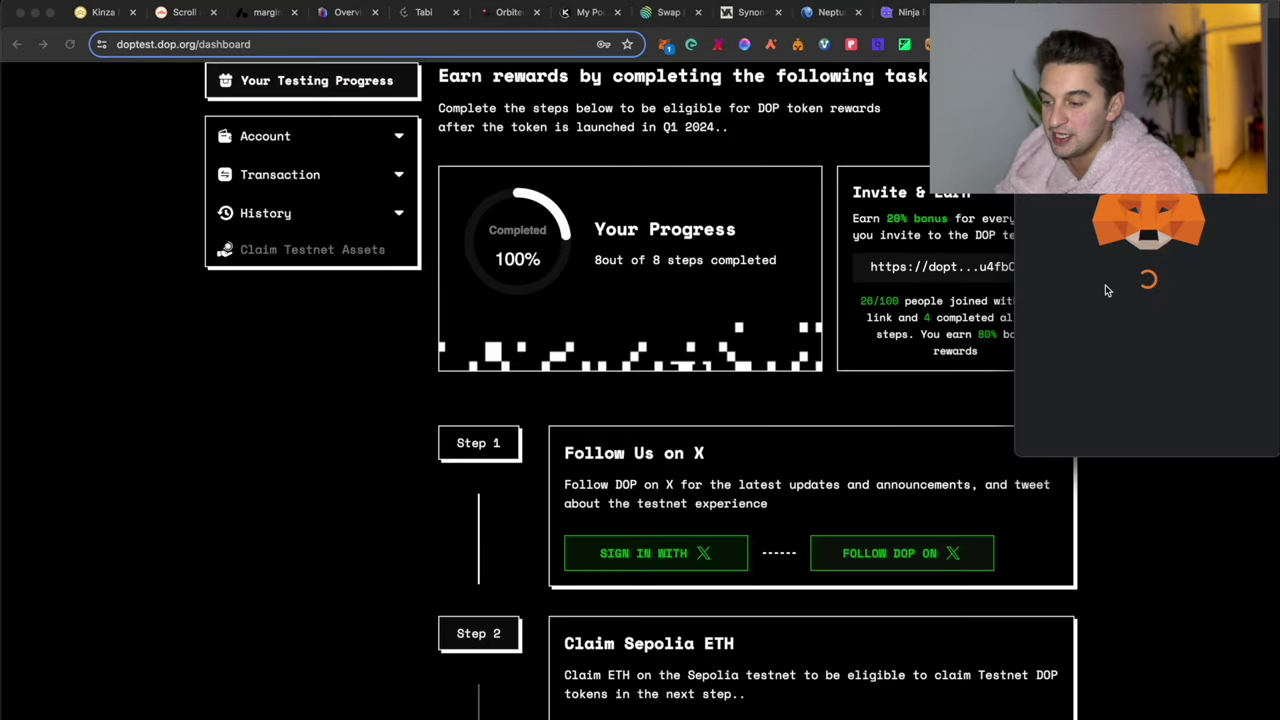
{"action": "left_click", "coordinate": [1239, 421]}
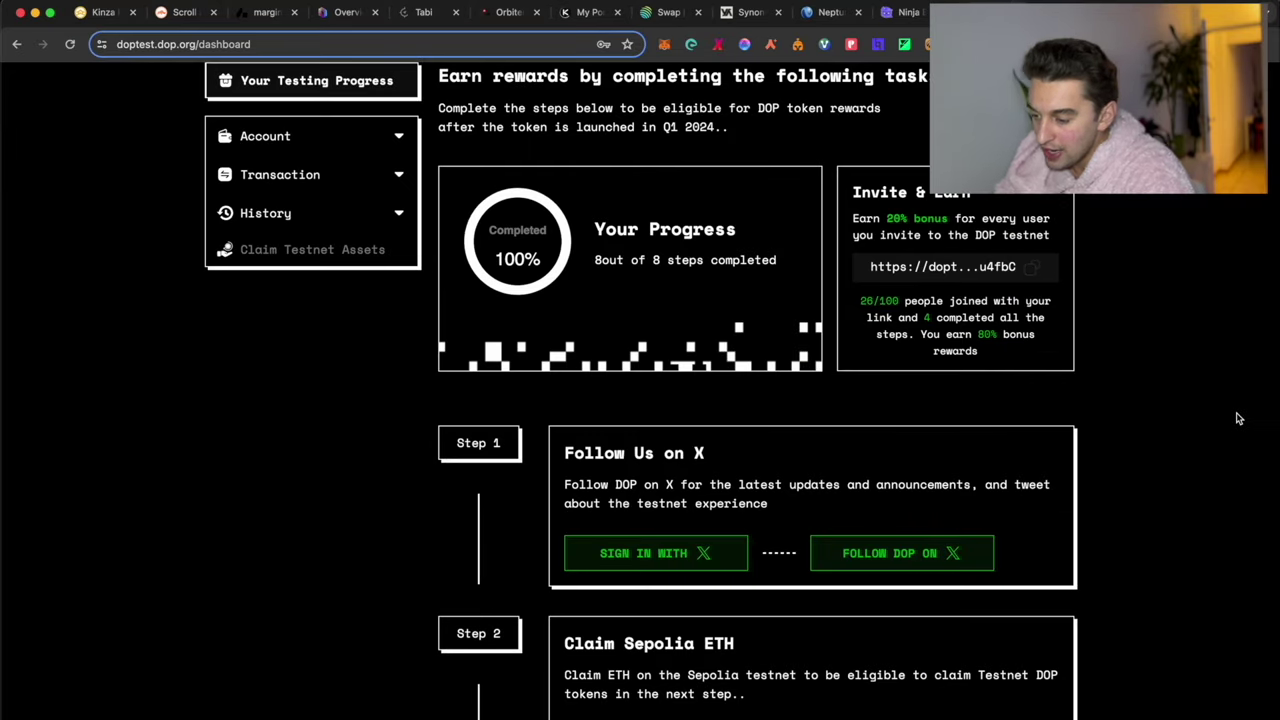
{"action": "scroll", "coordinate": [786, 580], "scroll_direction": "up", "scroll_amount": 2}
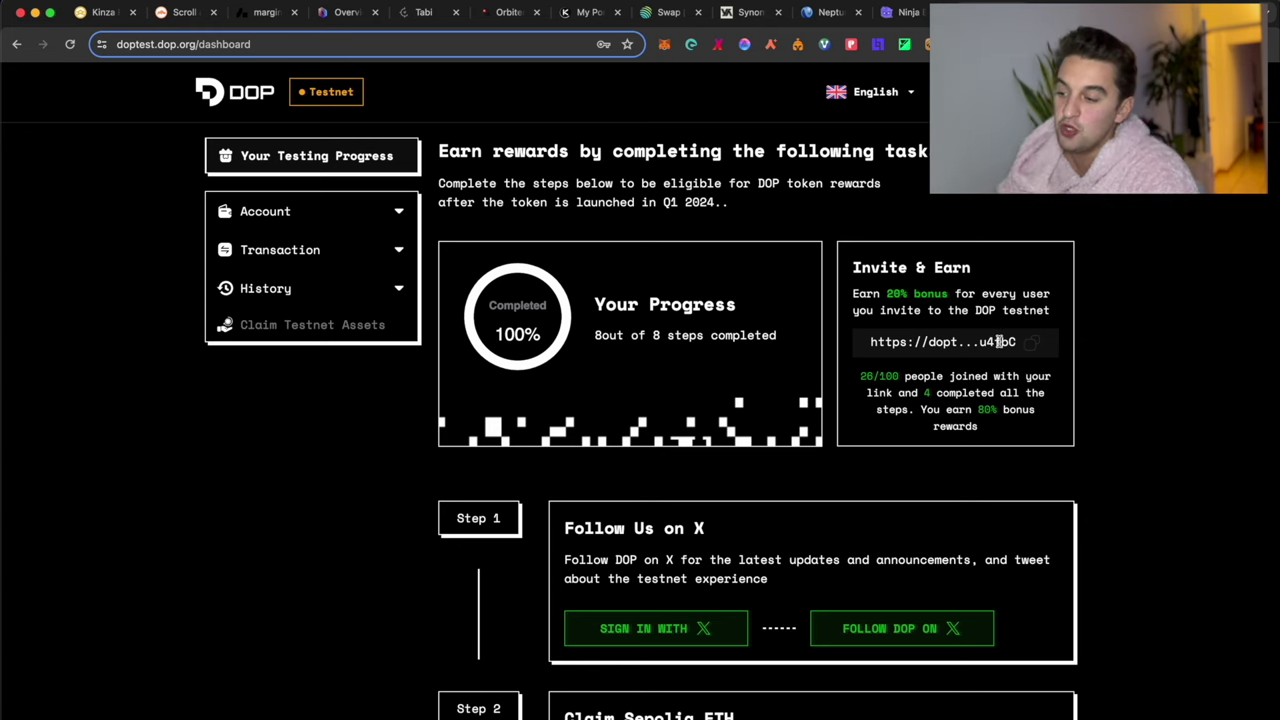
{"action": "scroll", "coordinate": [997, 341], "scroll_direction": "down", "scroll_amount": 5}
- Scroll the DOP dashboard, checking Claim Sepolia ETH through Invite 3 Friends all show Completed
{"action": "scroll", "coordinate": [728, 383], "scroll_direction": "up", "scroll_amount": 1}
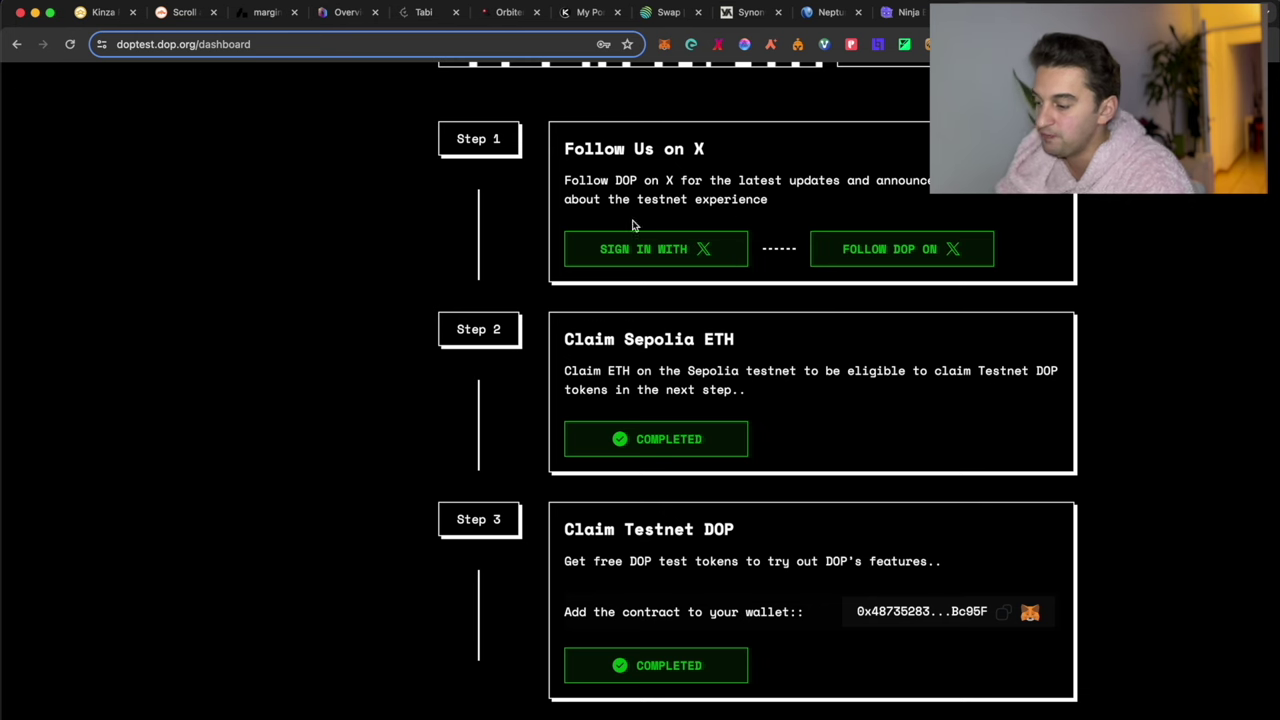
{"action": "scroll", "coordinate": [634, 244], "scroll_direction": "down", "scroll_amount": 2}
{"action": "scroll", "coordinate": [611, 201], "scroll_direction": "down", "scroll_amount": 2}
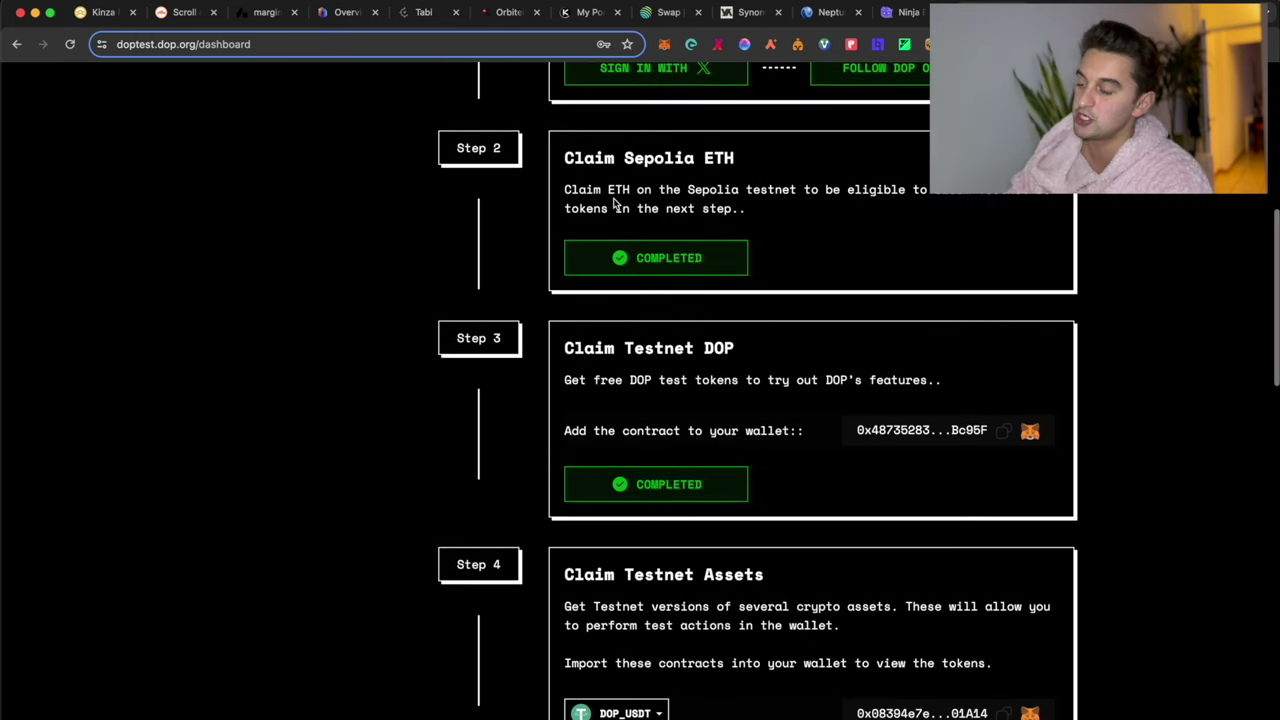
{"action": "scroll", "coordinate": [613, 197], "scroll_direction": "down", "scroll_amount": 1}
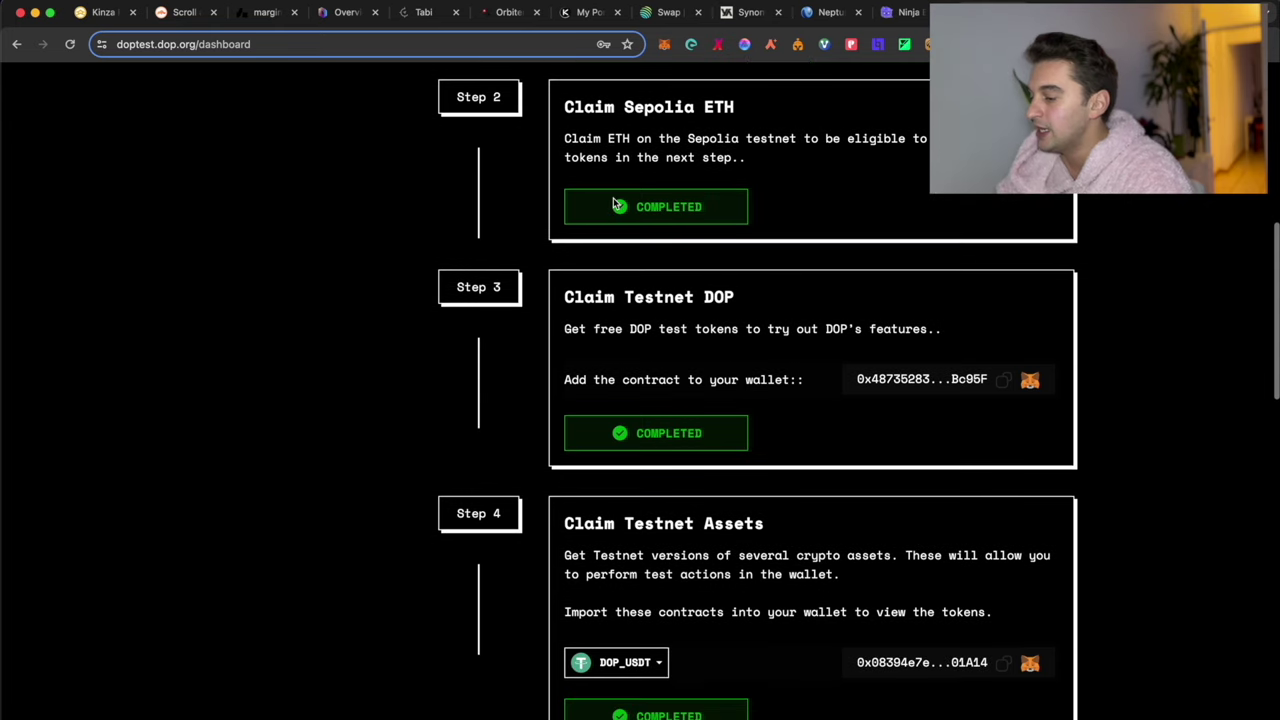
{"action": "scroll", "coordinate": [733, 367], "scroll_direction": "down", "scroll_amount": 1}
{"action": "scroll", "coordinate": [733, 367], "scroll_direction": "down", "scroll_amount": 1}
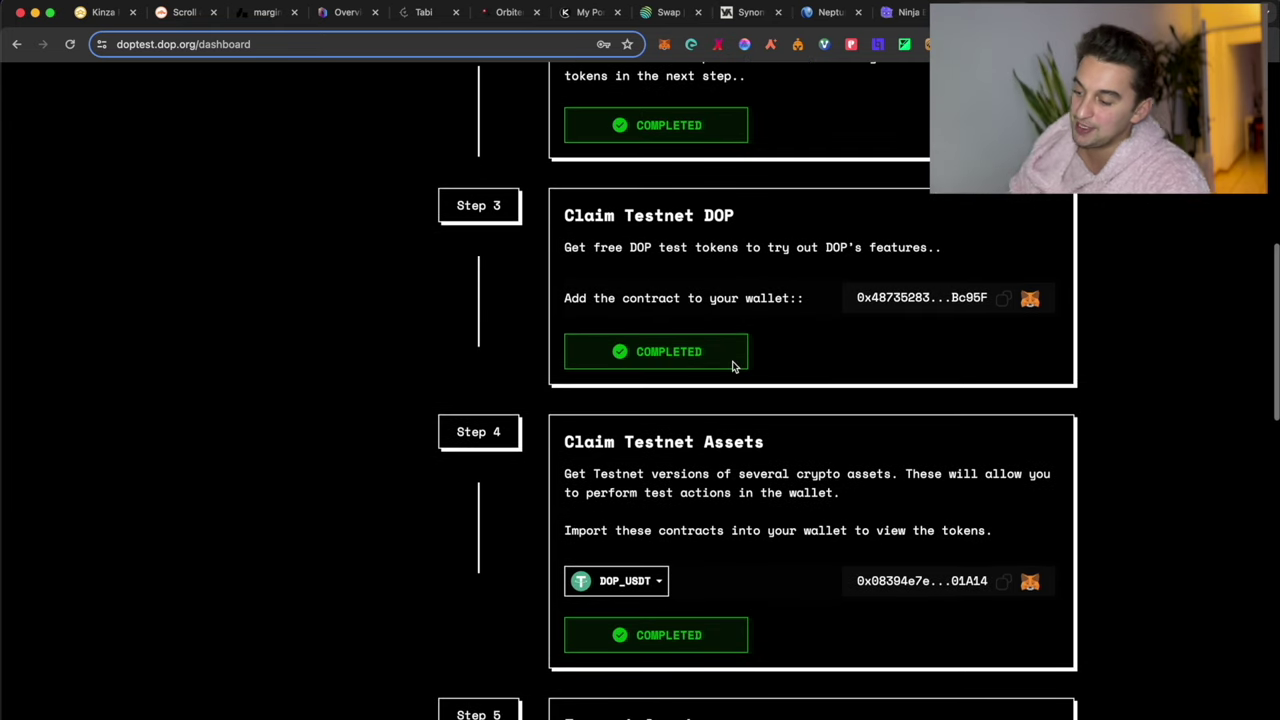
{"action": "scroll", "coordinate": [733, 365], "scroll_direction": "down", "scroll_amount": 3}
{"action": "scroll", "coordinate": [731, 363], "scroll_direction": "down", "scroll_amount": 1}
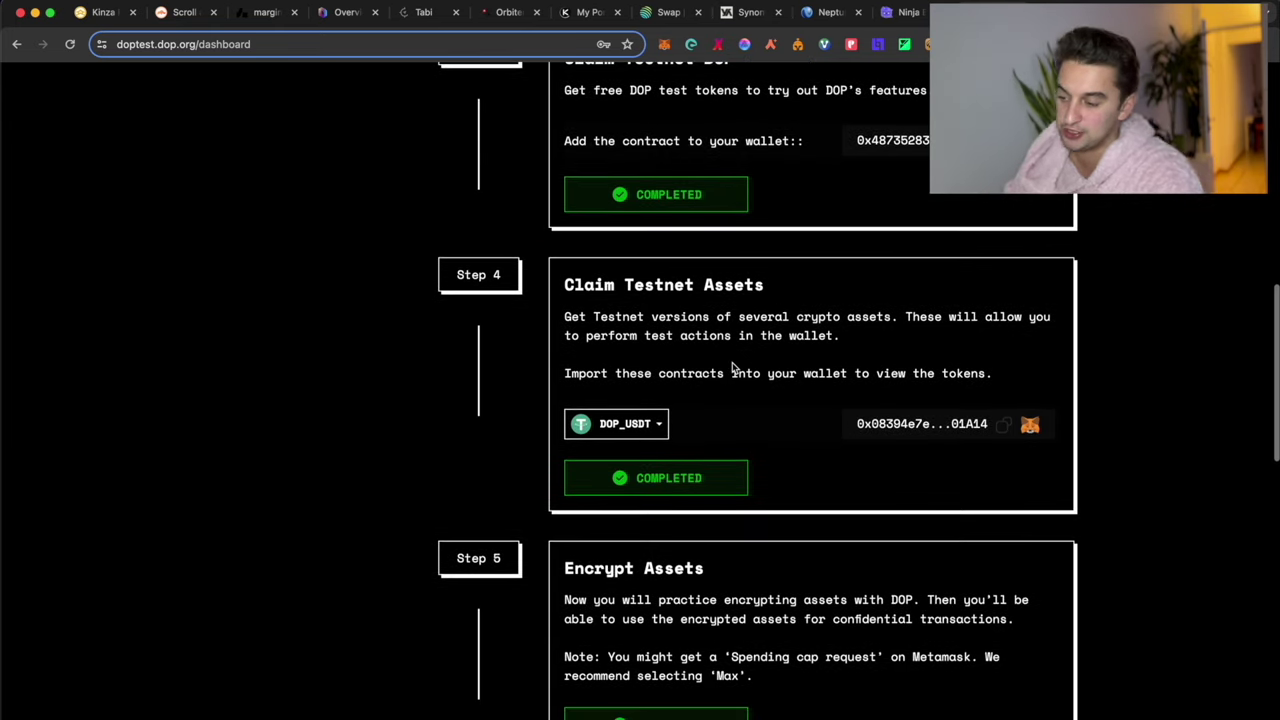
{"action": "scroll", "coordinate": [610, 222], "scroll_direction": "down", "scroll_amount": 5}
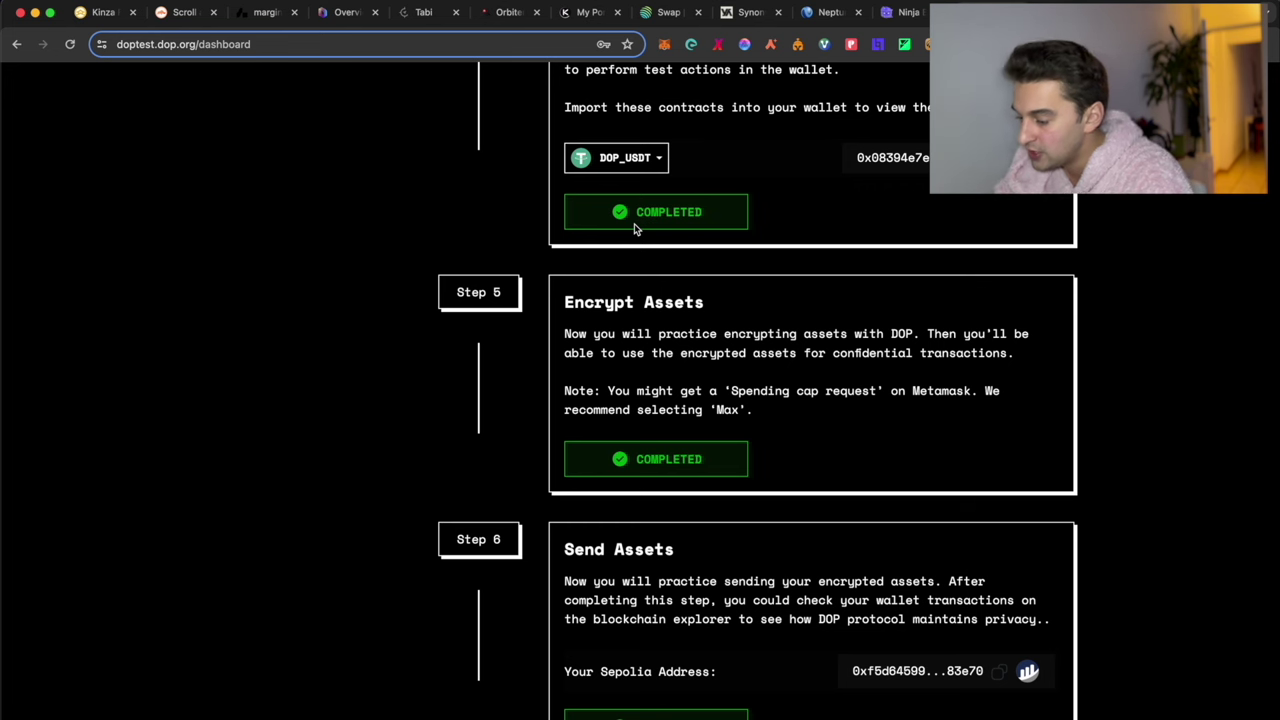
{"action": "scroll", "coordinate": [634, 228], "scroll_direction": "down", "scroll_amount": 3}
{"action": "scroll", "coordinate": [634, 228], "scroll_direction": "down", "scroll_amount": 2}
{"action": "scroll", "coordinate": [634, 228], "scroll_direction": "down", "scroll_amount": 2}
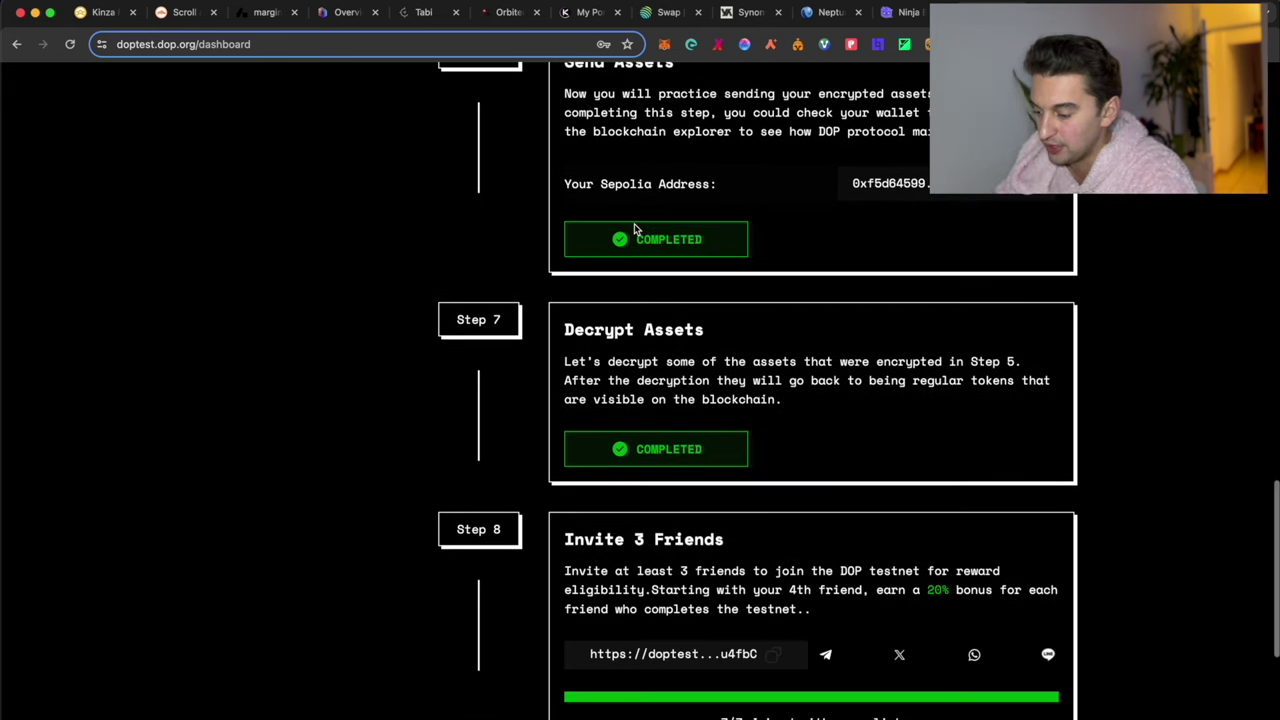
{"action": "scroll", "coordinate": [634, 228], "scroll_direction": "down", "scroll_amount": 2}
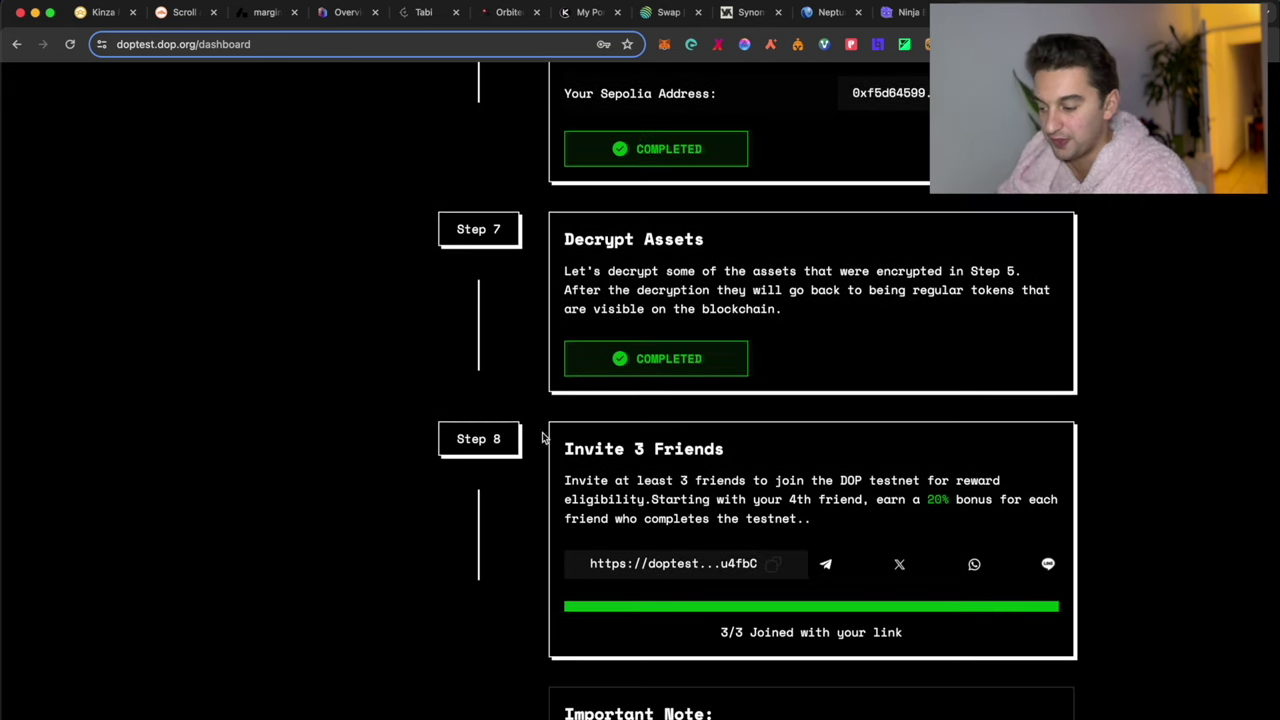
{"action": "scroll", "coordinate": [540, 438], "scroll_direction": "down", "scroll_amount": 2}
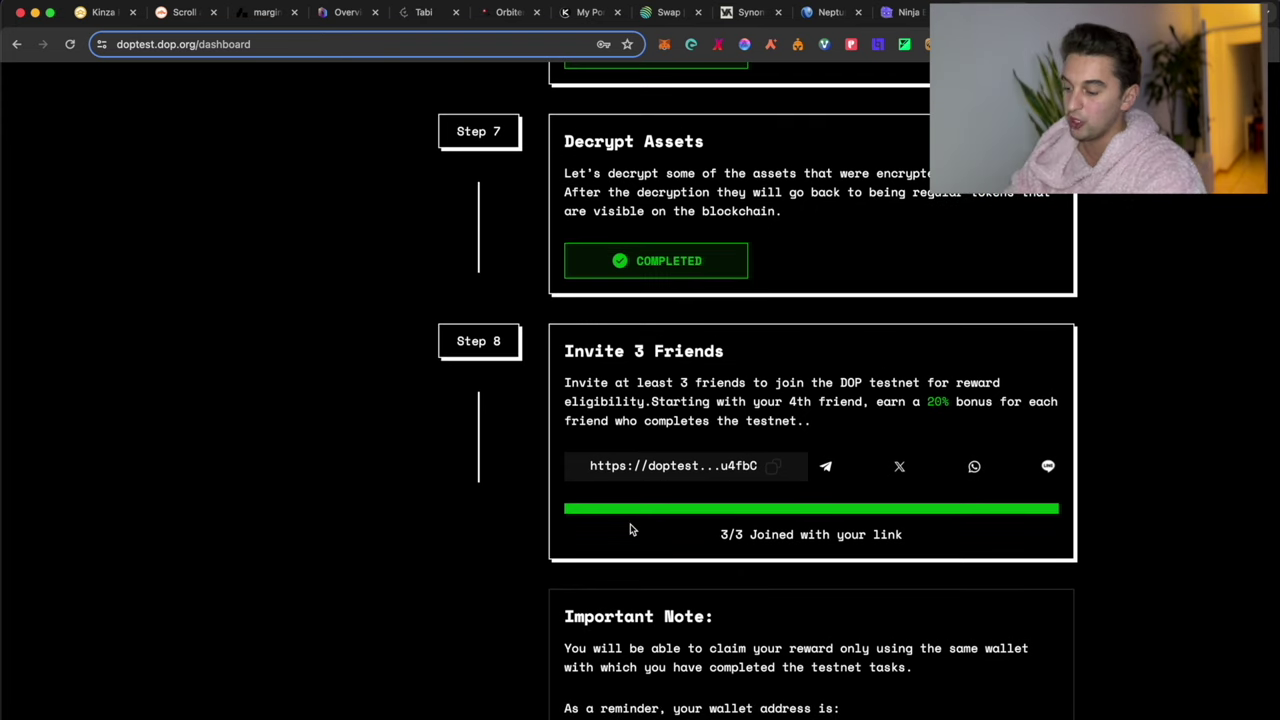
{"action": "scroll", "coordinate": [630, 530], "scroll_direction": "up", "scroll_amount": 20}
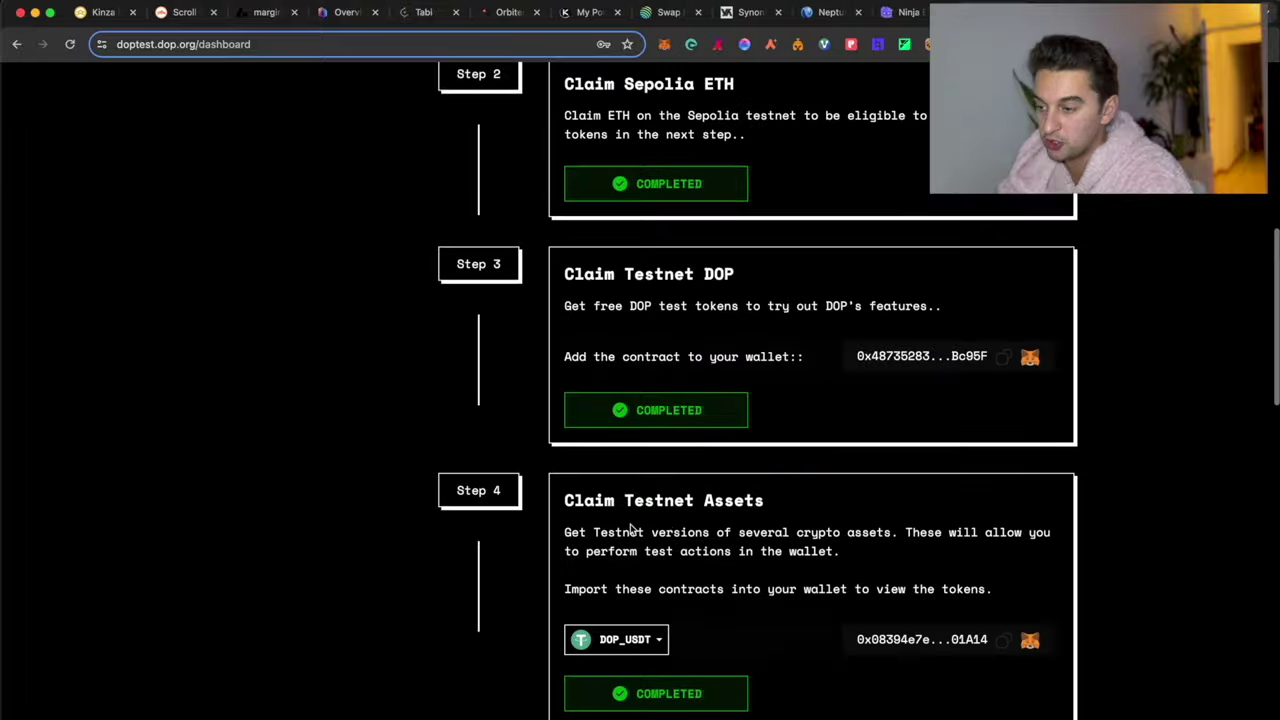
{"action": "scroll", "coordinate": [700, 400], "scroll_direction": "up", "scroll_amount": 12}
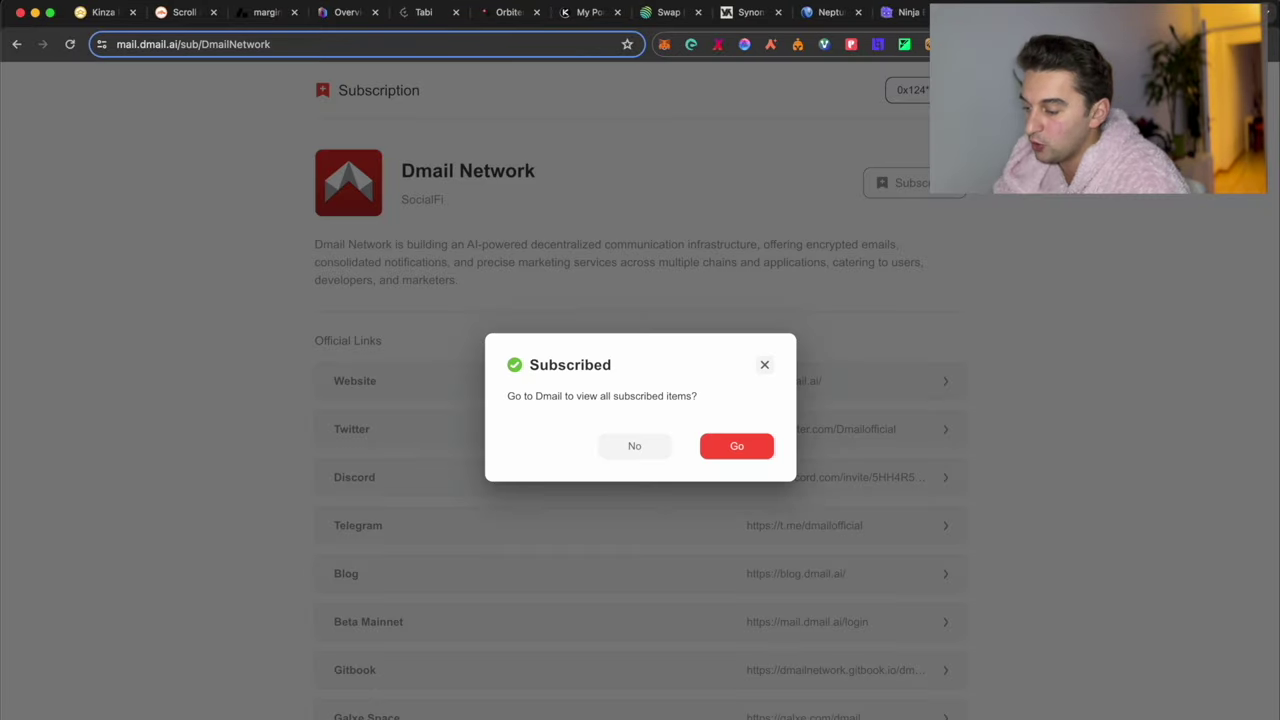
- Dismiss the Subscribed confirmation and open Dmail's Points & Plans list showing 407 points
{"action": "left_click", "coordinate": [764, 365]}
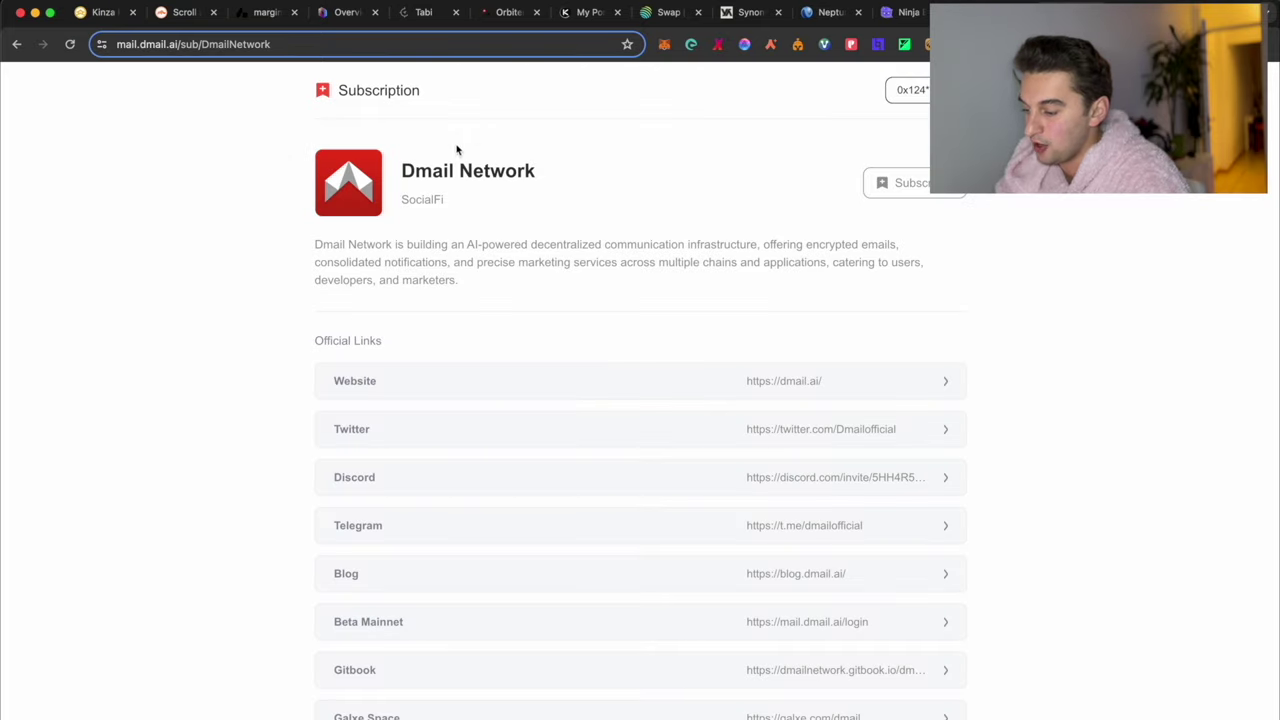
{"action": "left_click", "coordinate": [580, 396]}
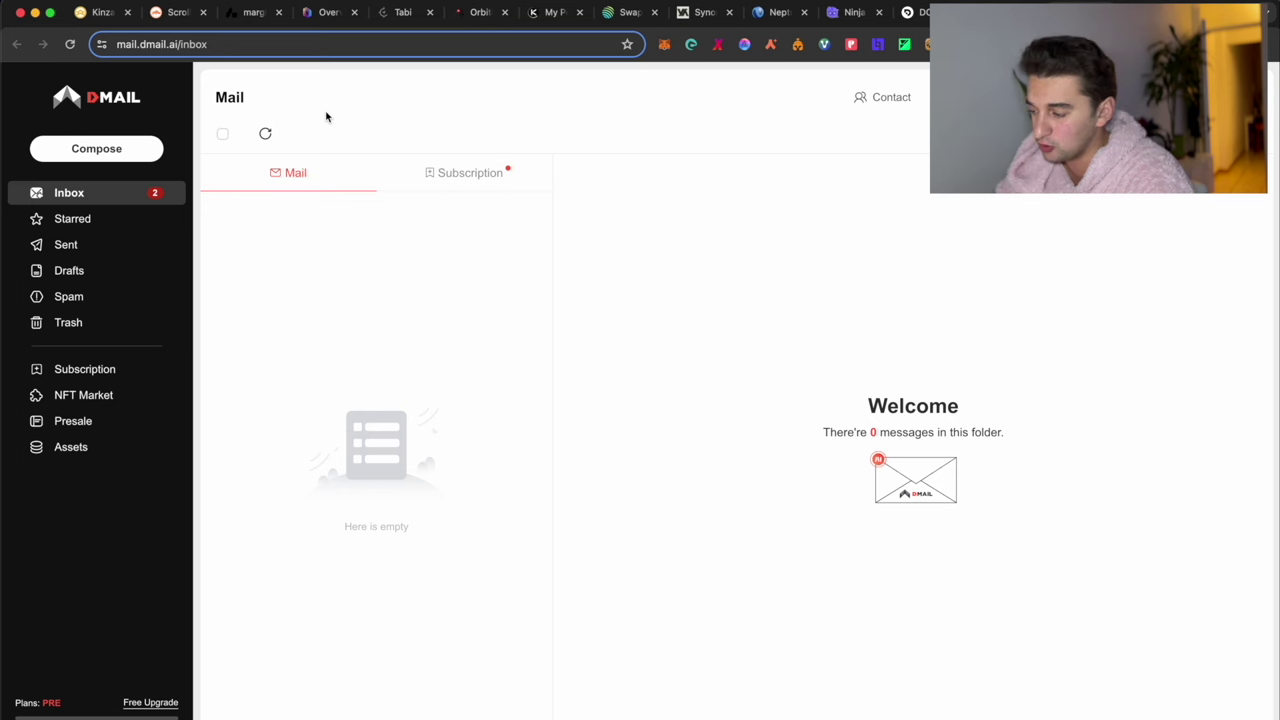
{"action": "left_click", "coordinate": [143, 148]}
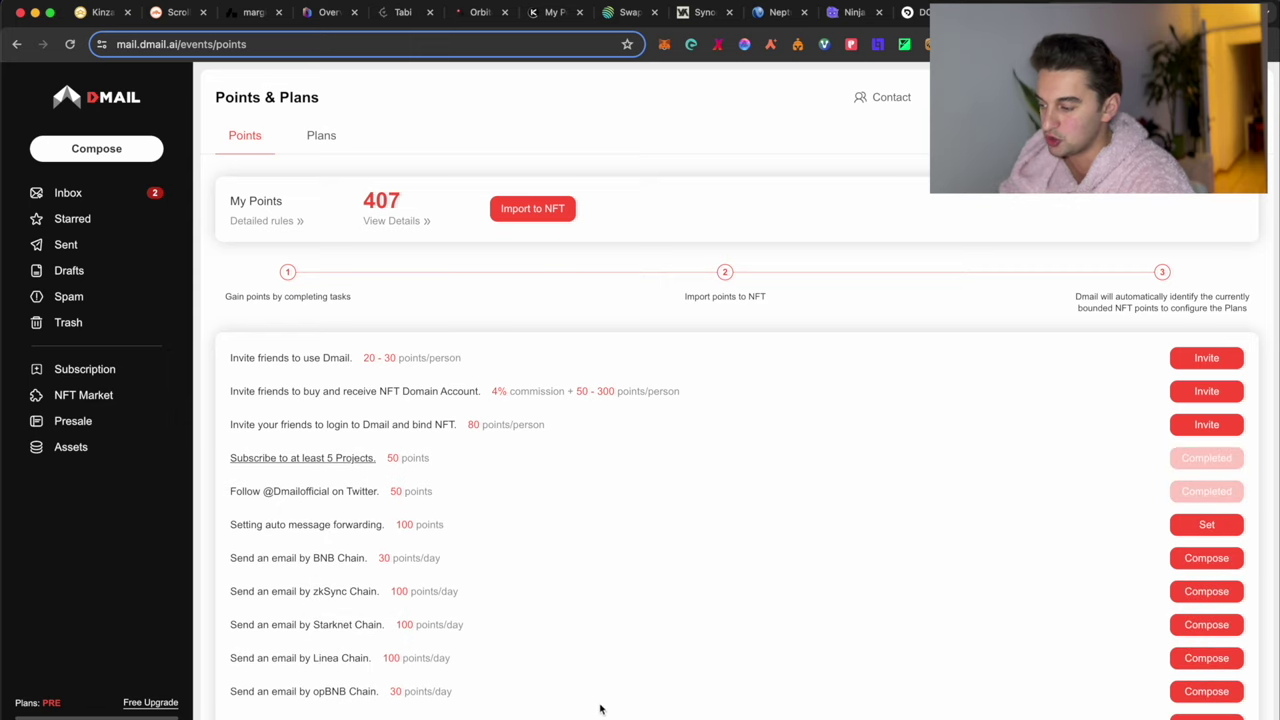
{"action": "scroll", "coordinate": [600, 709], "scroll_direction": "down", "scroll_amount": 2}
{"action": "scroll", "coordinate": [600, 709], "scroll_direction": "down", "scroll_amount": 2}
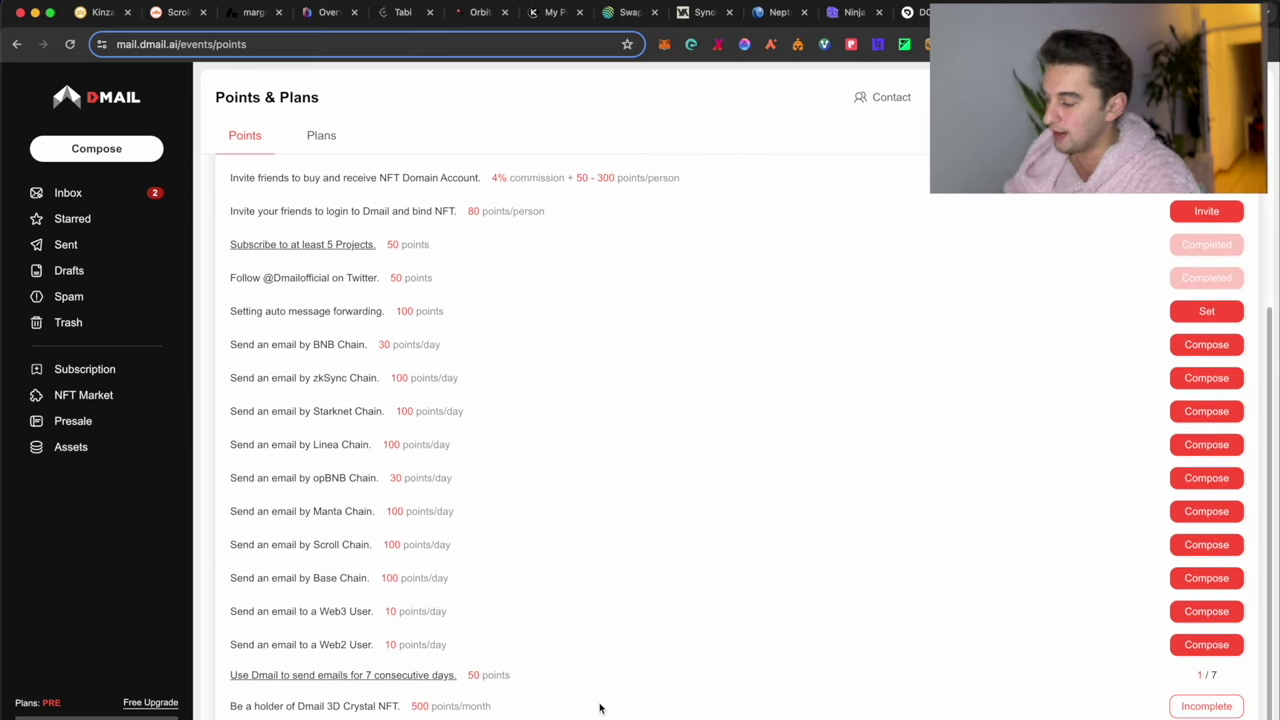
{"action": "scroll", "coordinate": [600, 707], "scroll_direction": "up", "scroll_amount": 1}
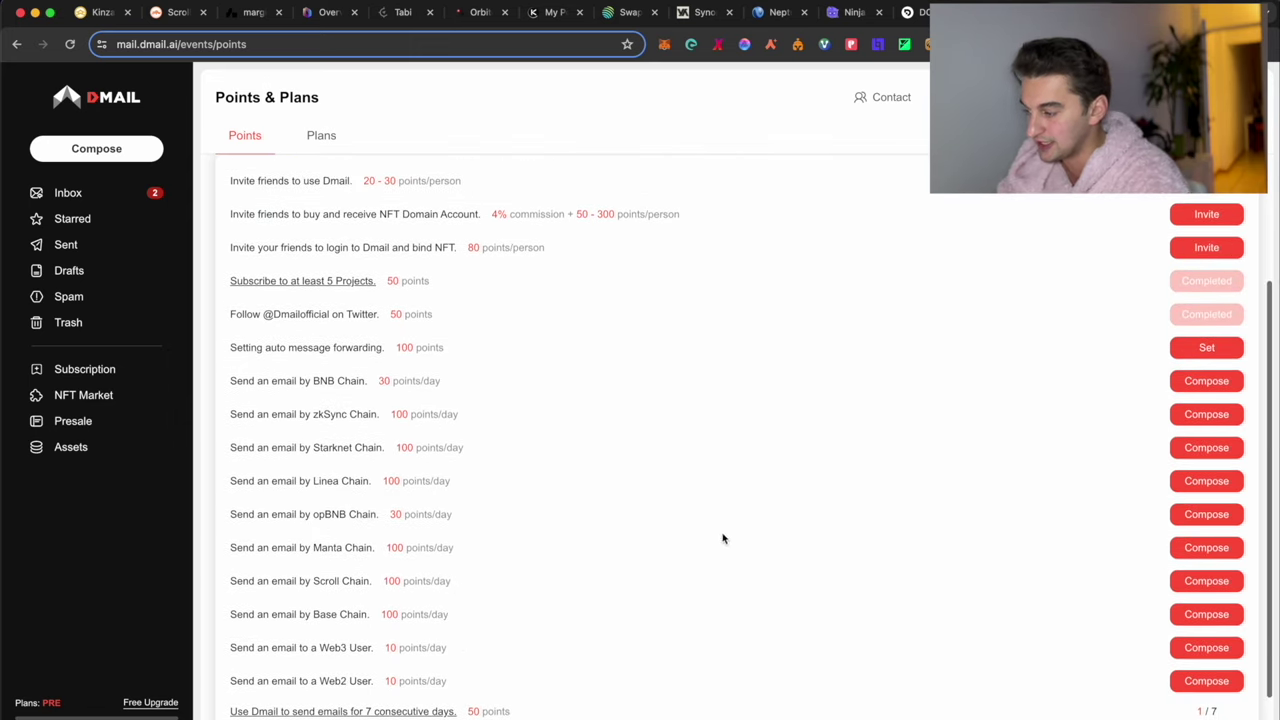
- Start a new email to the contact's address and paste that address as the subject
{"action": "left_click", "coordinate": [107, 150]}
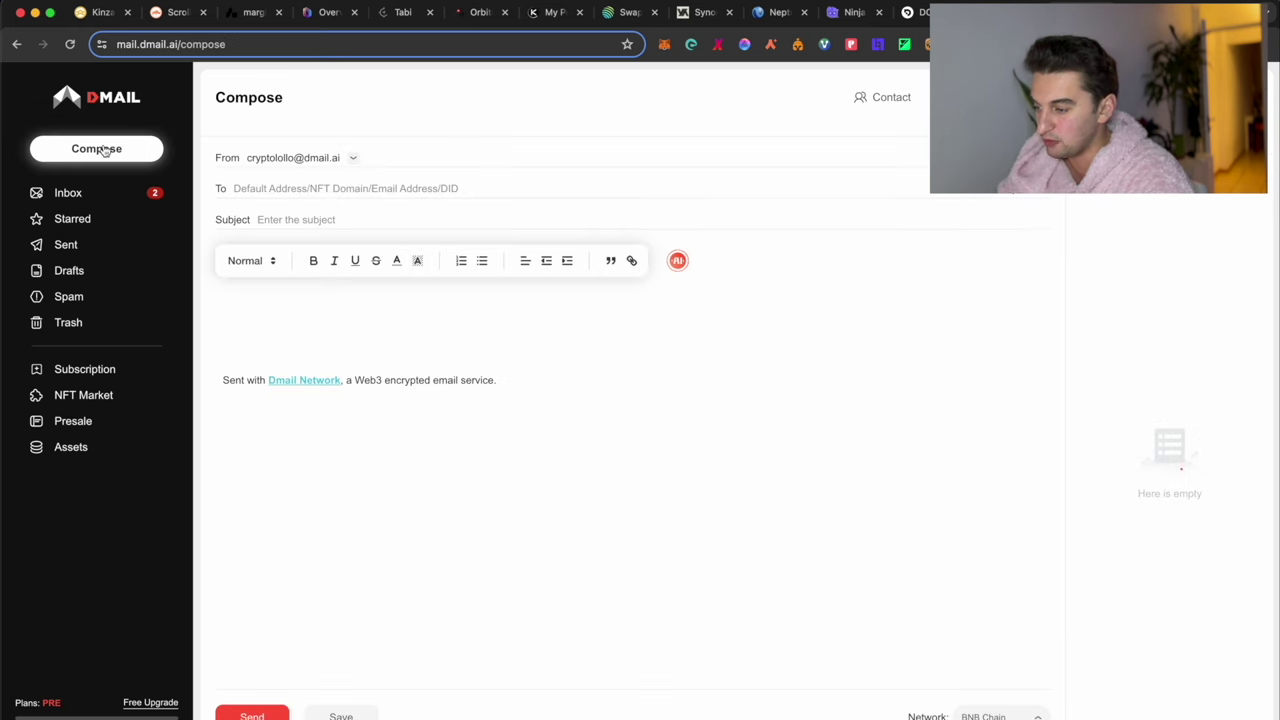
{"action": "left_click", "coordinate": [743, 188]}
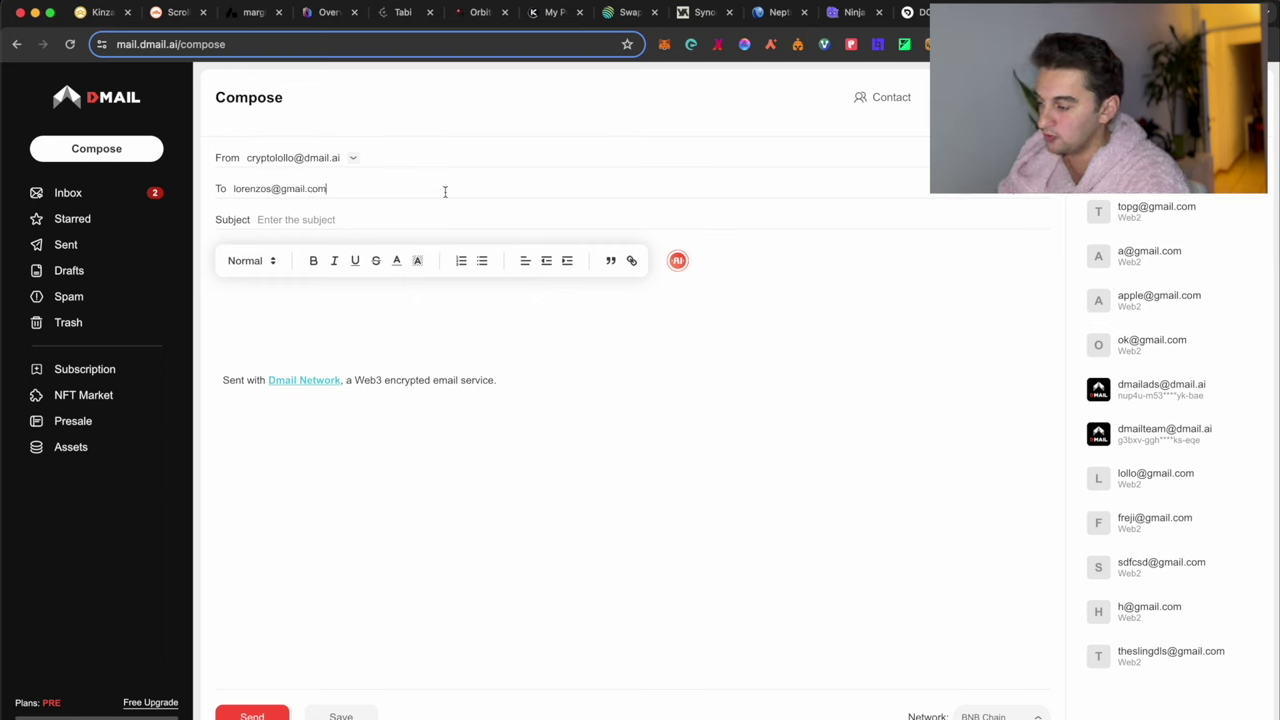
{"action": "key", "text": "ctrl+a"}
{"action": "key", "text": "ctrl+c"}
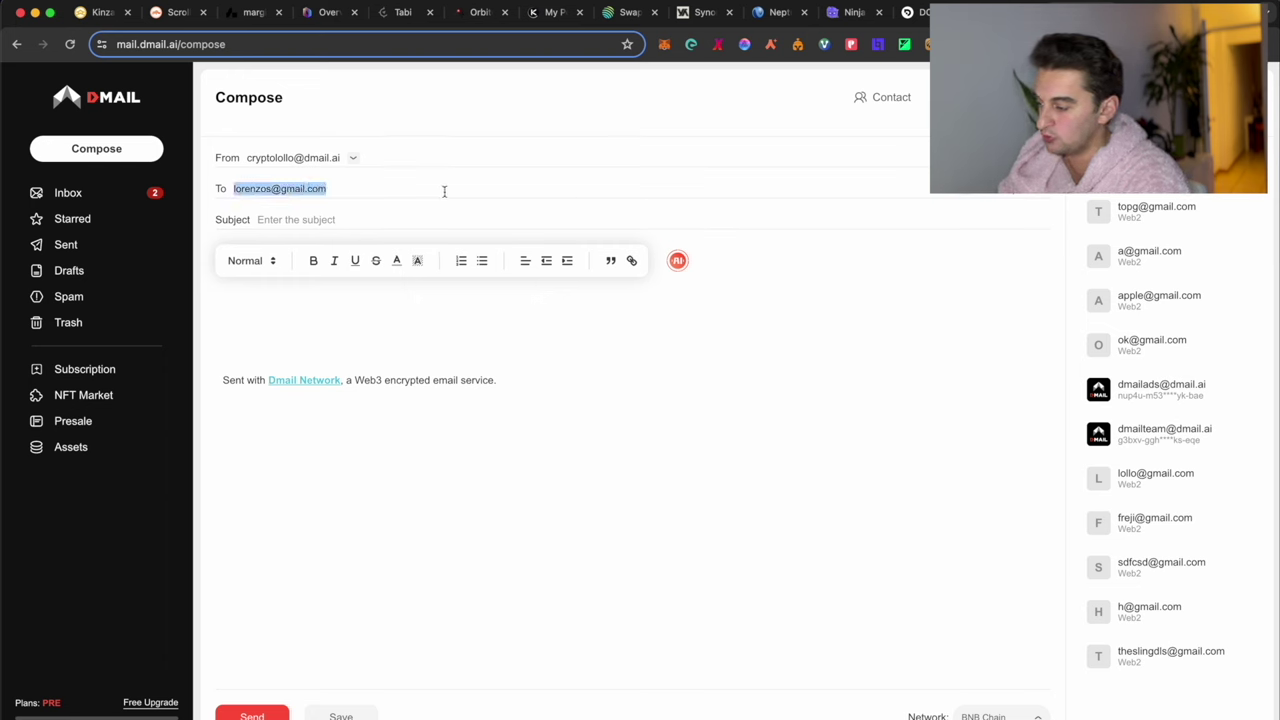
{"action": "left_click", "coordinate": [441, 216]}
{"action": "key", "text": "ctrl+v"}
{"action": "key", "text": "ctrl+v"}
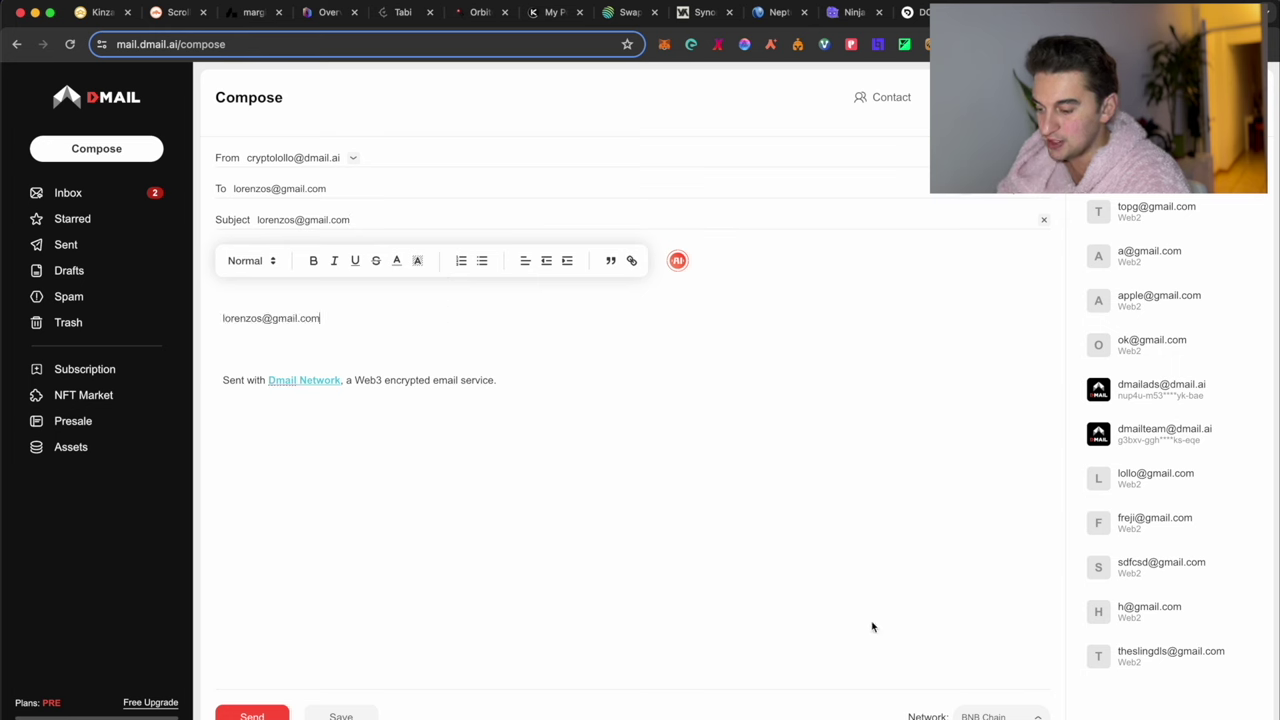
- Send the email on BNB Chain, approving the network switch and transaction in MetaMask
{"action": "left_click", "coordinate": [1023, 713]}
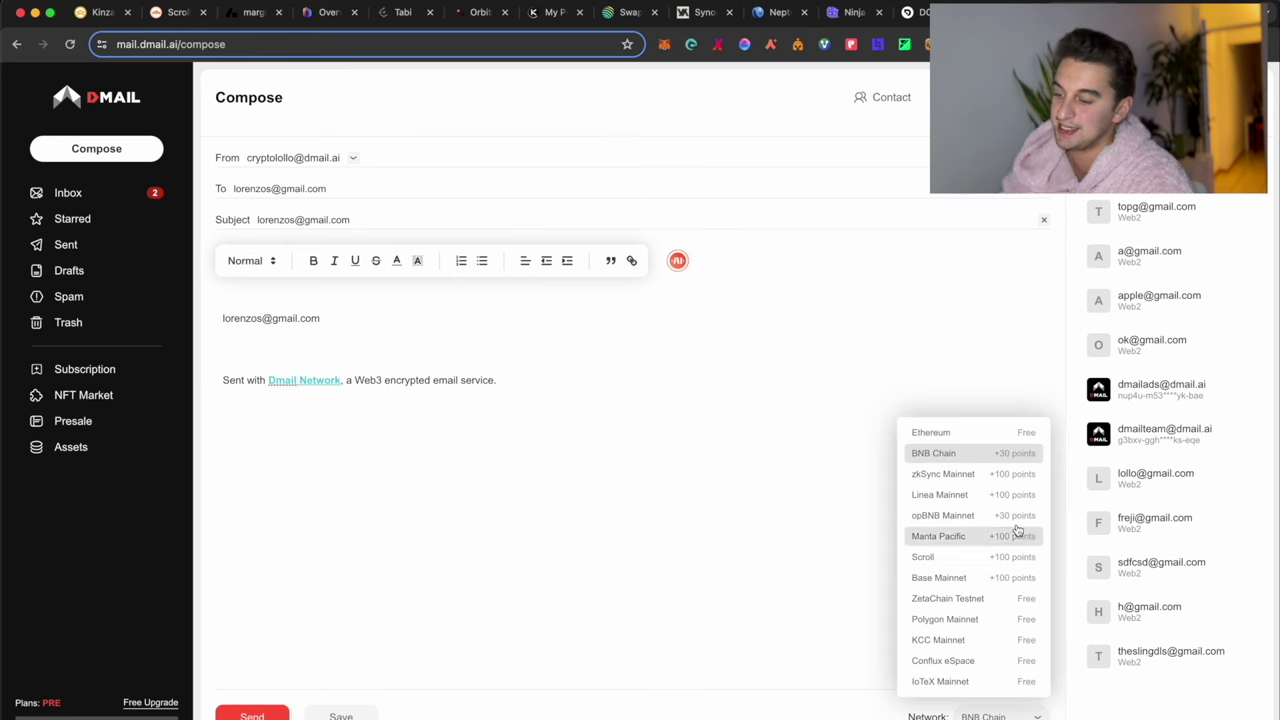
{"action": "left_click", "coordinate": [950, 463]}
{"action": "left_click", "coordinate": [1000, 714]}
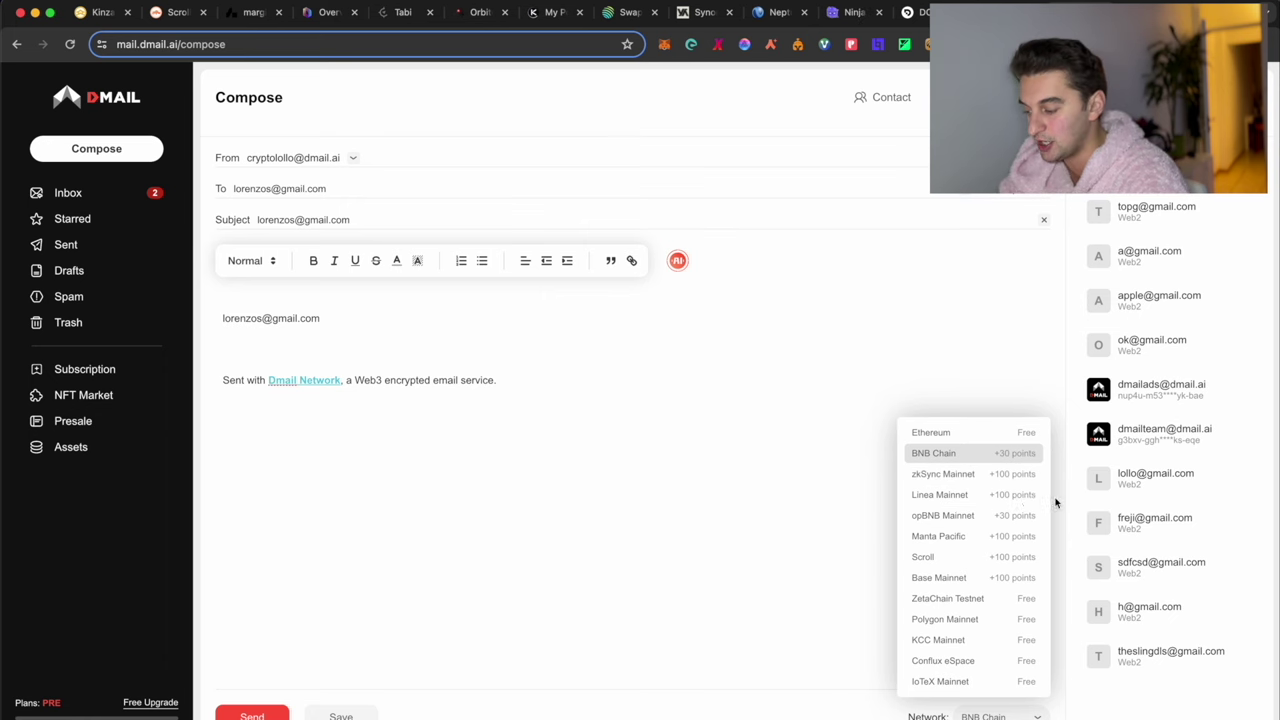
{"action": "left_click", "coordinate": [960, 453]}
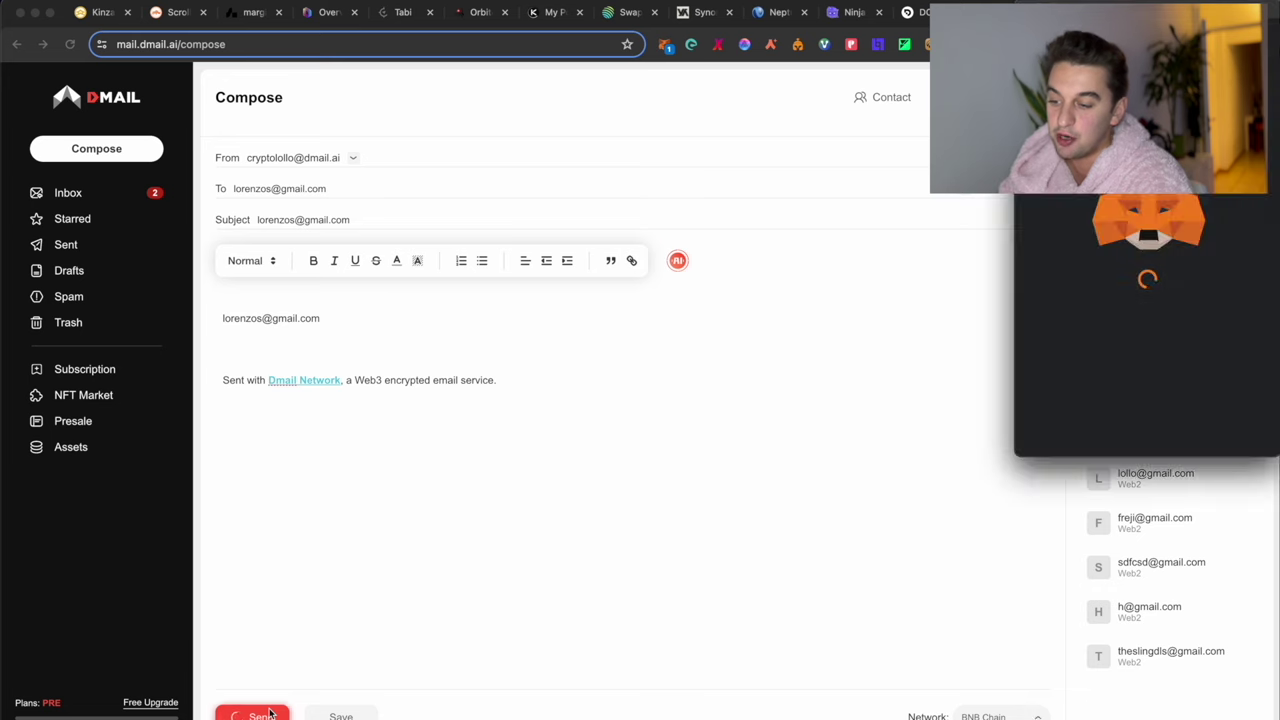
{"action": "left_click", "coordinate": [1220, 424]}
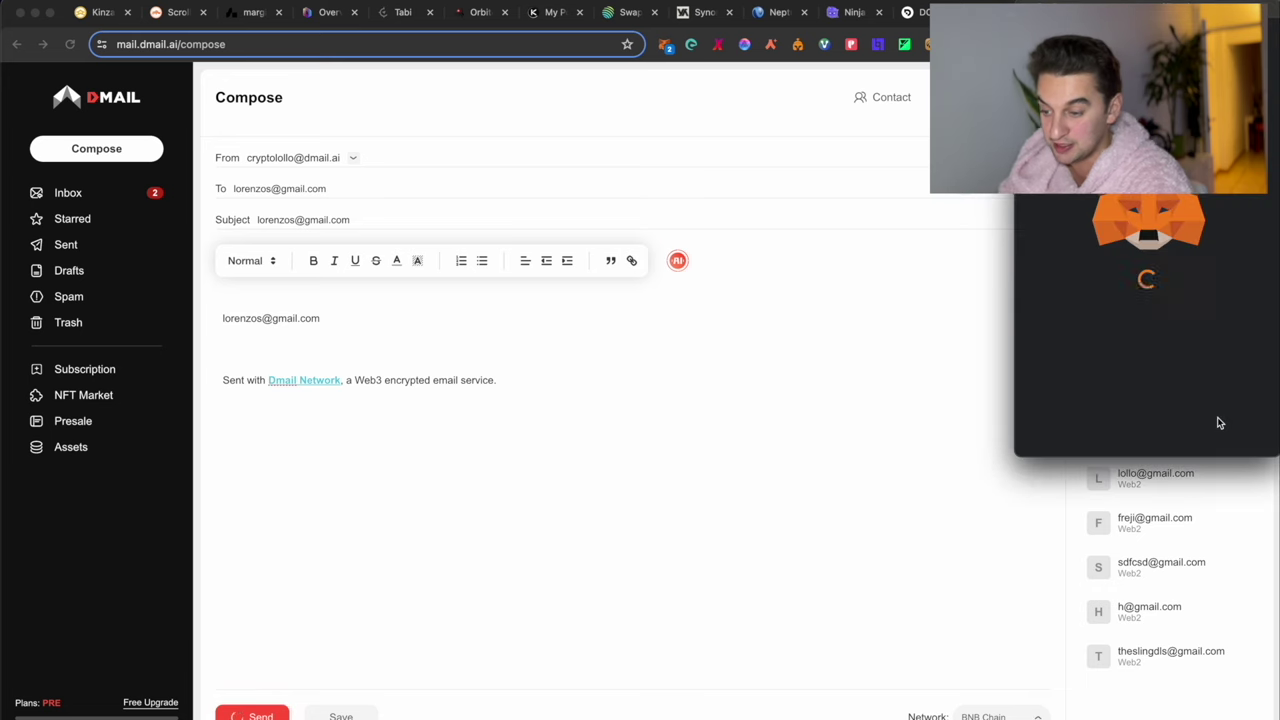
{"action": "left_click", "coordinate": [1218, 426]}
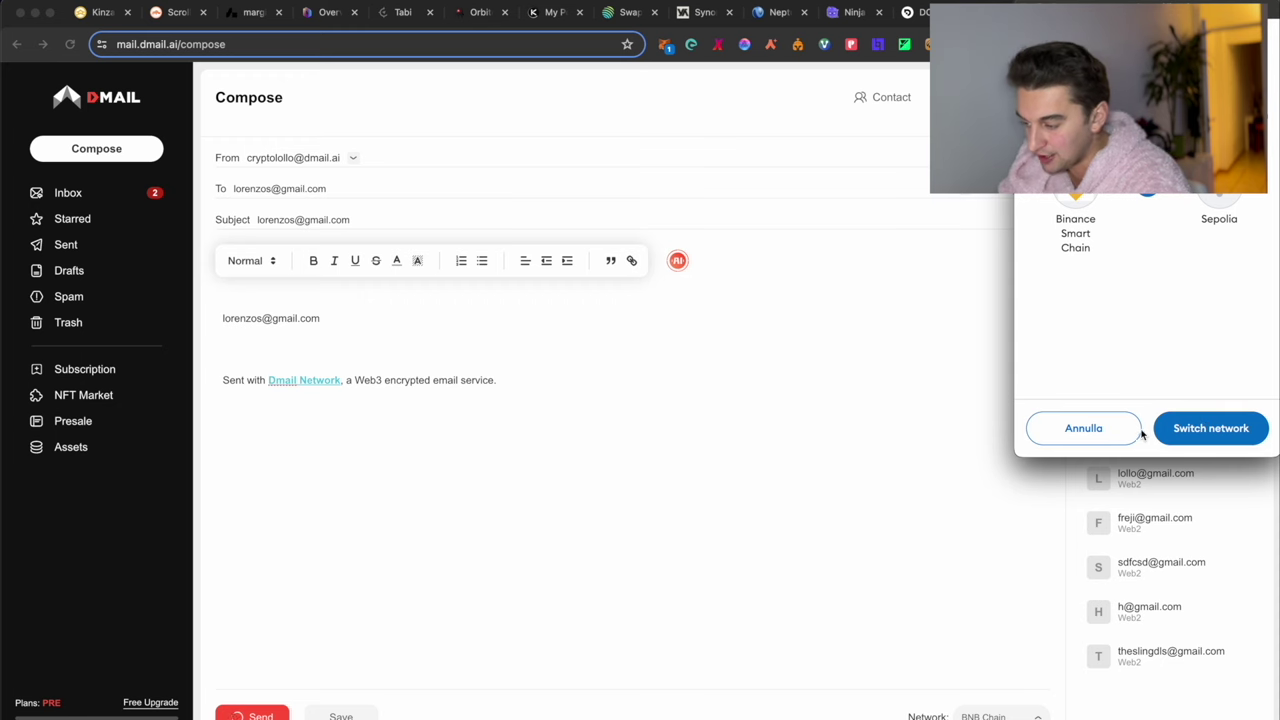
{"action": "left_click", "coordinate": [1117, 432]}
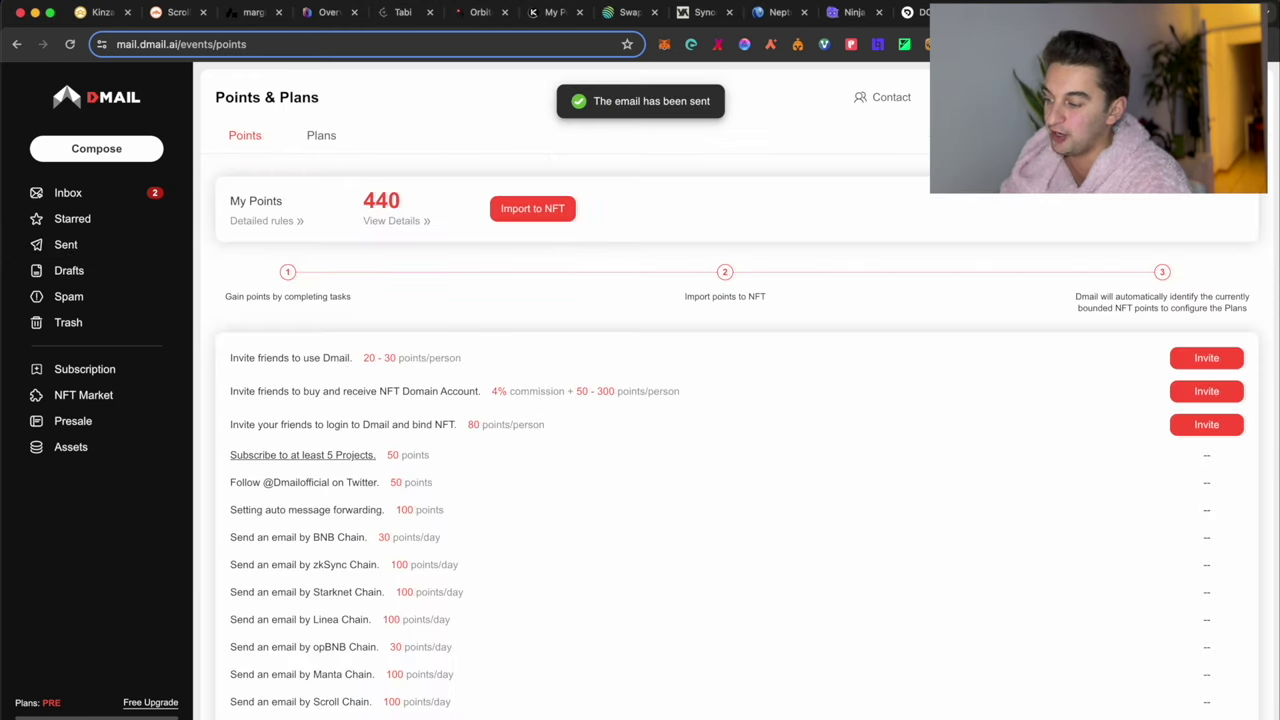
- Compose a new email addressed to the same contact's e-mail
{"action": "left_click", "coordinate": [140, 150]}
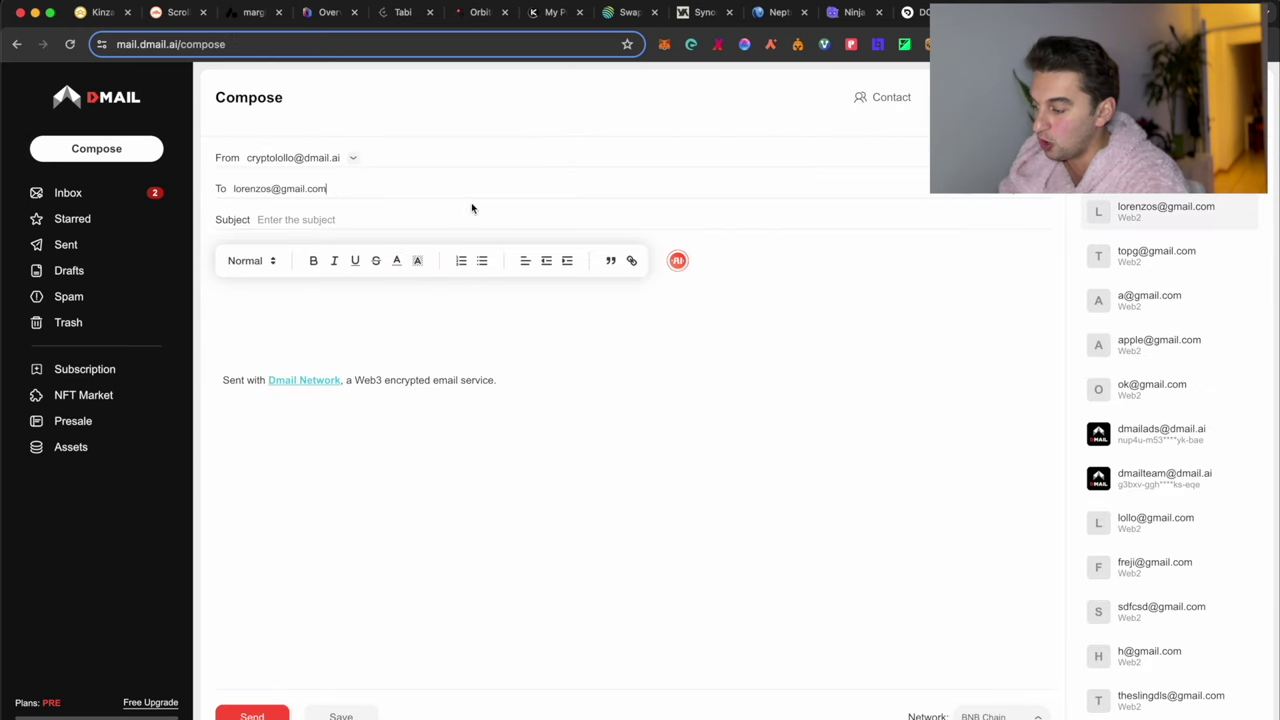
{"action": "left_click", "coordinate": [469, 289]}
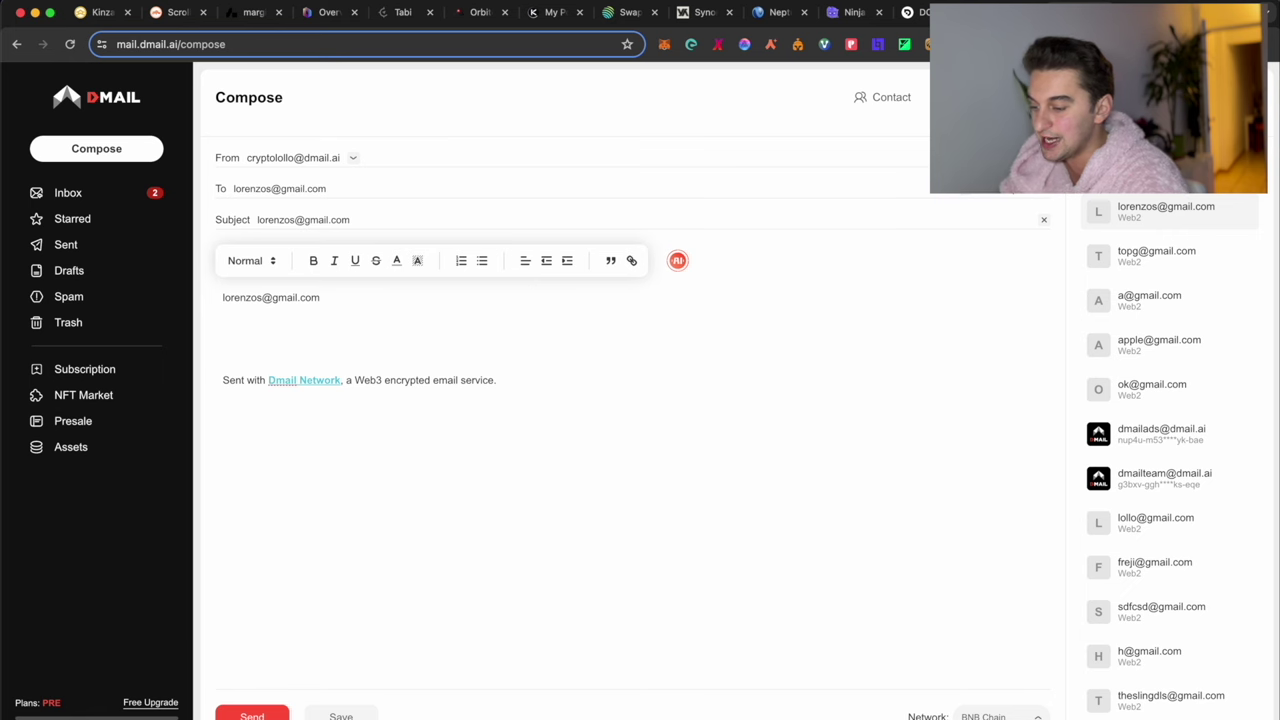
- Send the email over zkSync Mainnet, confirming in MetaMask, then start another draft
{"action": "left_click", "coordinate": [1000, 716]}
{"action": "left_click", "coordinate": [986, 478]}
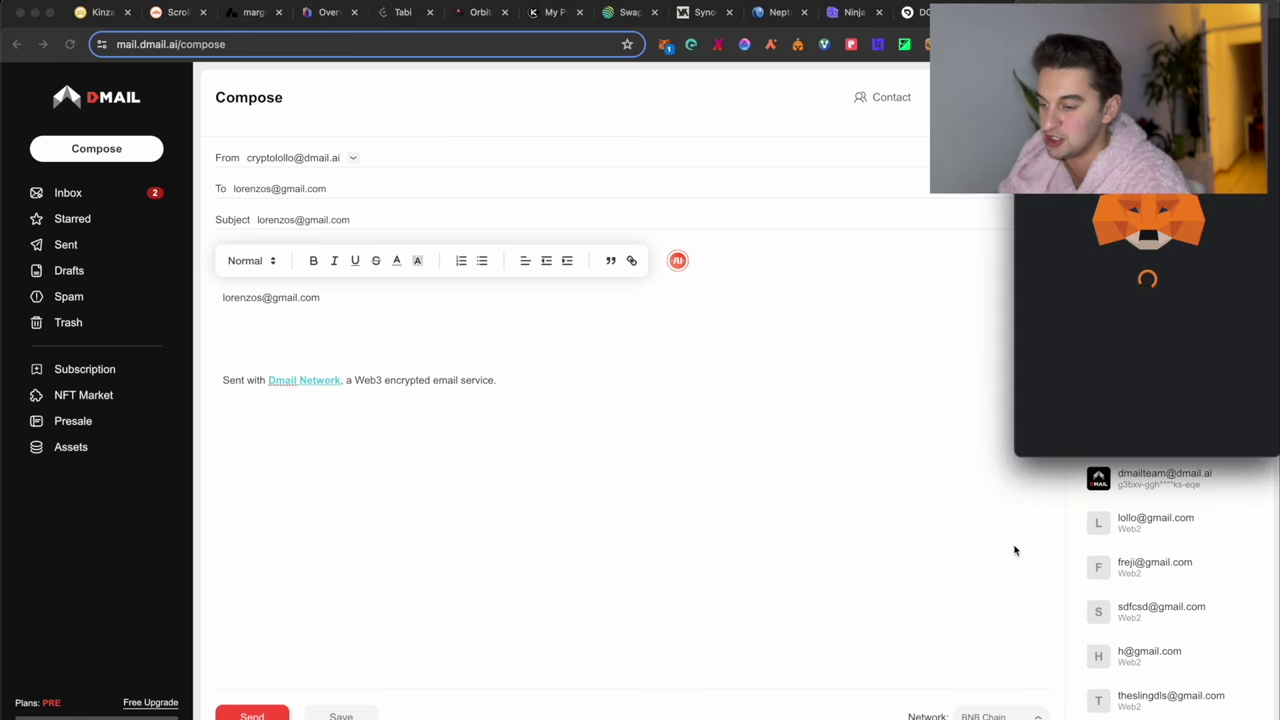
{"action": "left_click", "coordinate": [1213, 430]}
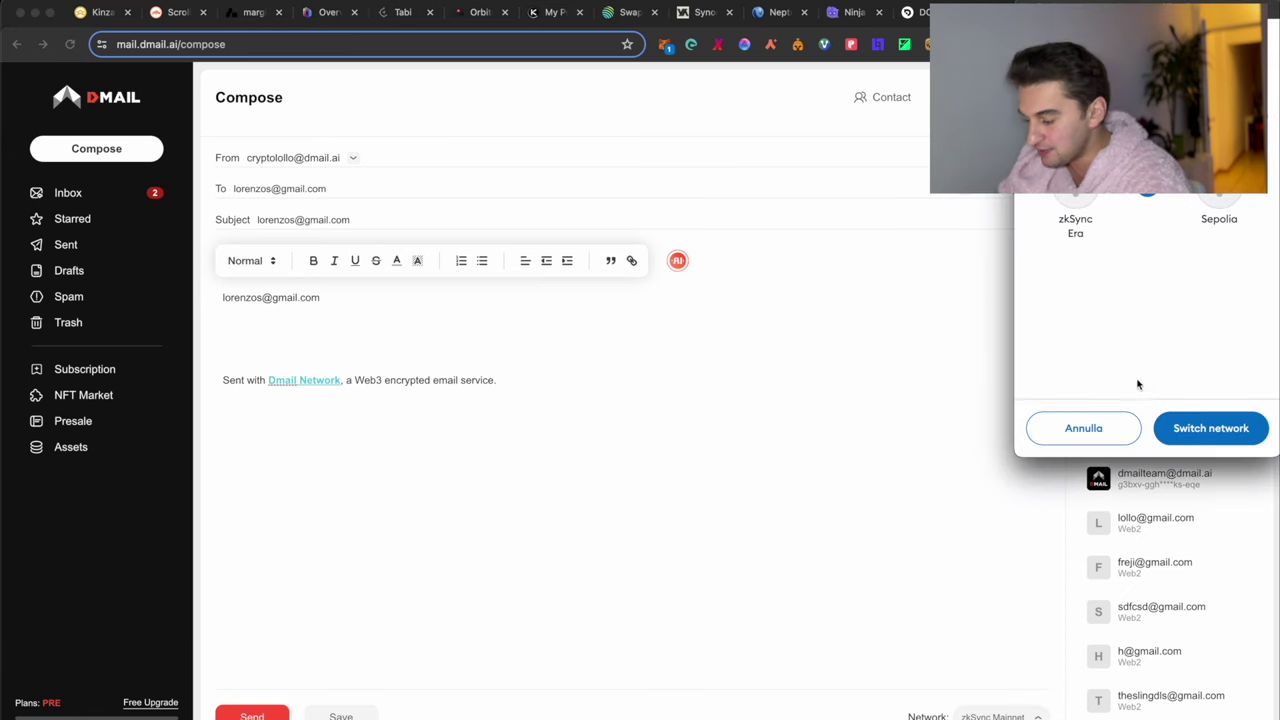
{"action": "left_click", "coordinate": [1086, 438]}
{"action": "left_click", "coordinate": [256, 715]}
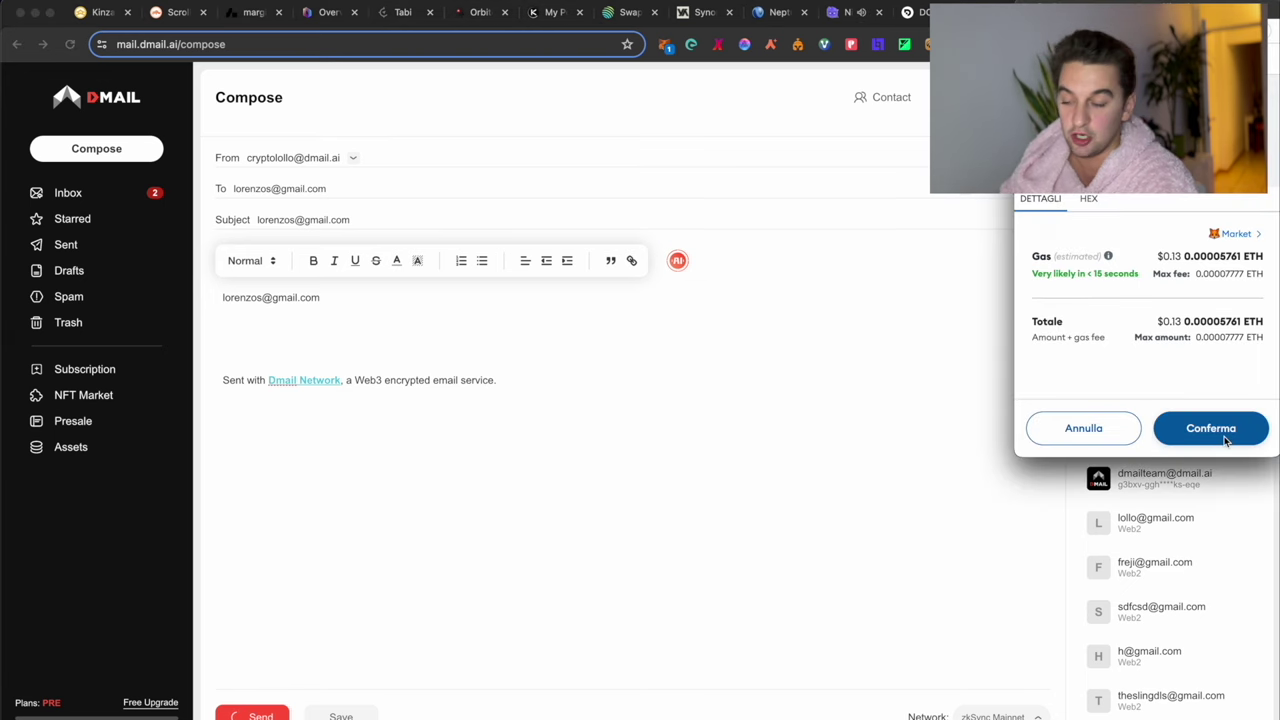
{"action": "left_click", "coordinate": [1220, 432]}
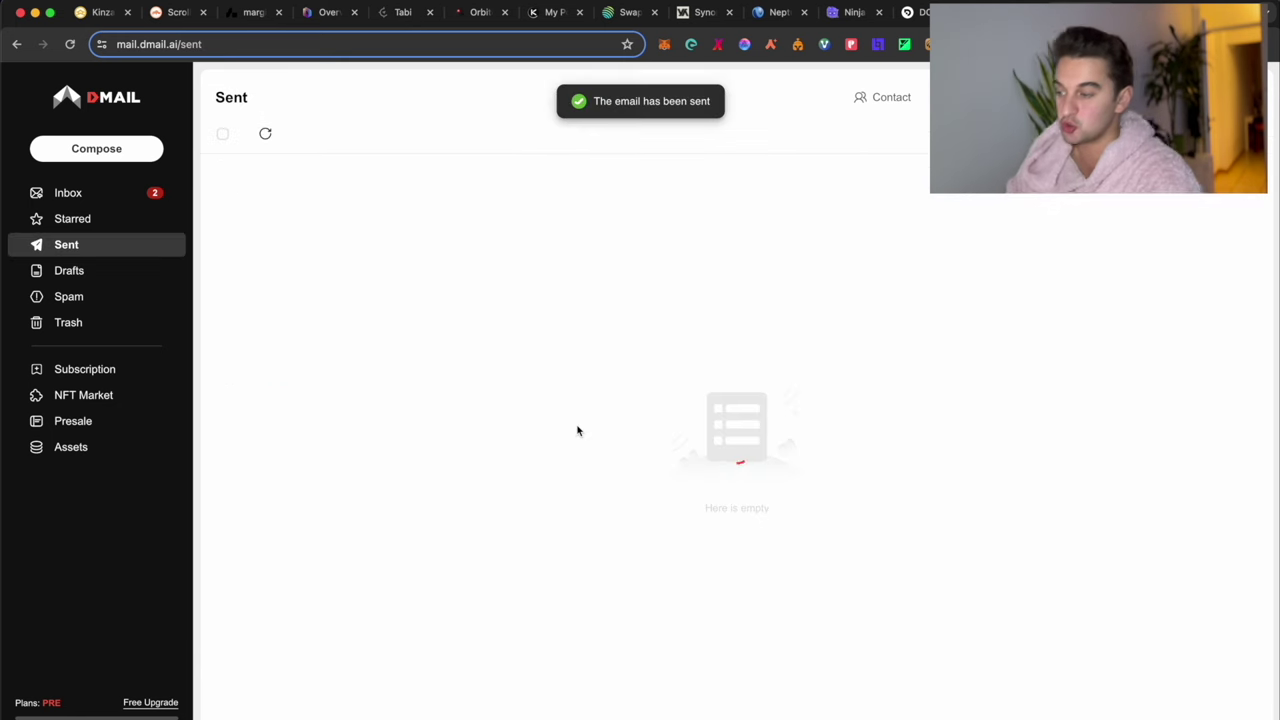
{"action": "left_click", "coordinate": [118, 150]}
- Paste the recipient's address into the subject and message body
{"action": "key", "text": "ctrl+v"}
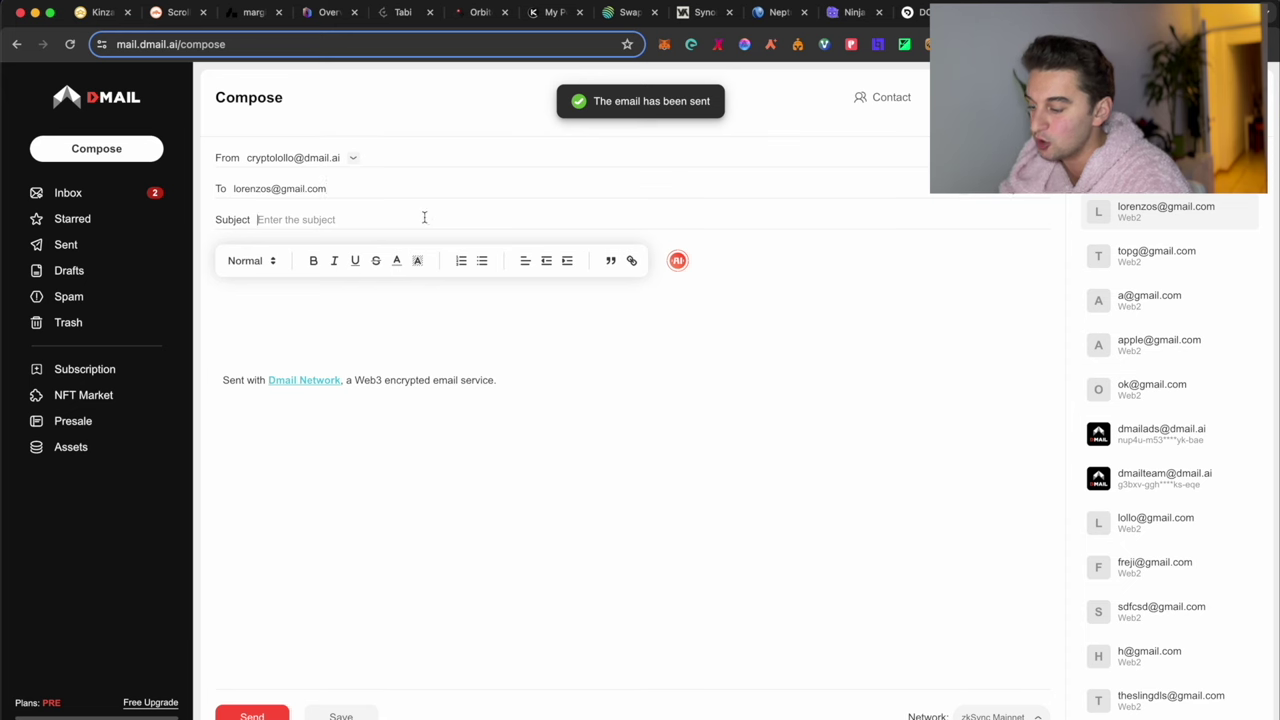
{"action": "left_click", "coordinate": [425, 219]}
{"action": "key", "text": "ctrl+v"}
{"action": "left_click", "coordinate": [423, 303]}
{"action": "key", "text": "ctrl+v"}
- Try sending on Linea Mainnet, then reject the Linea transaction in MetaMask
{"action": "left_click", "coordinate": [1020, 708]}
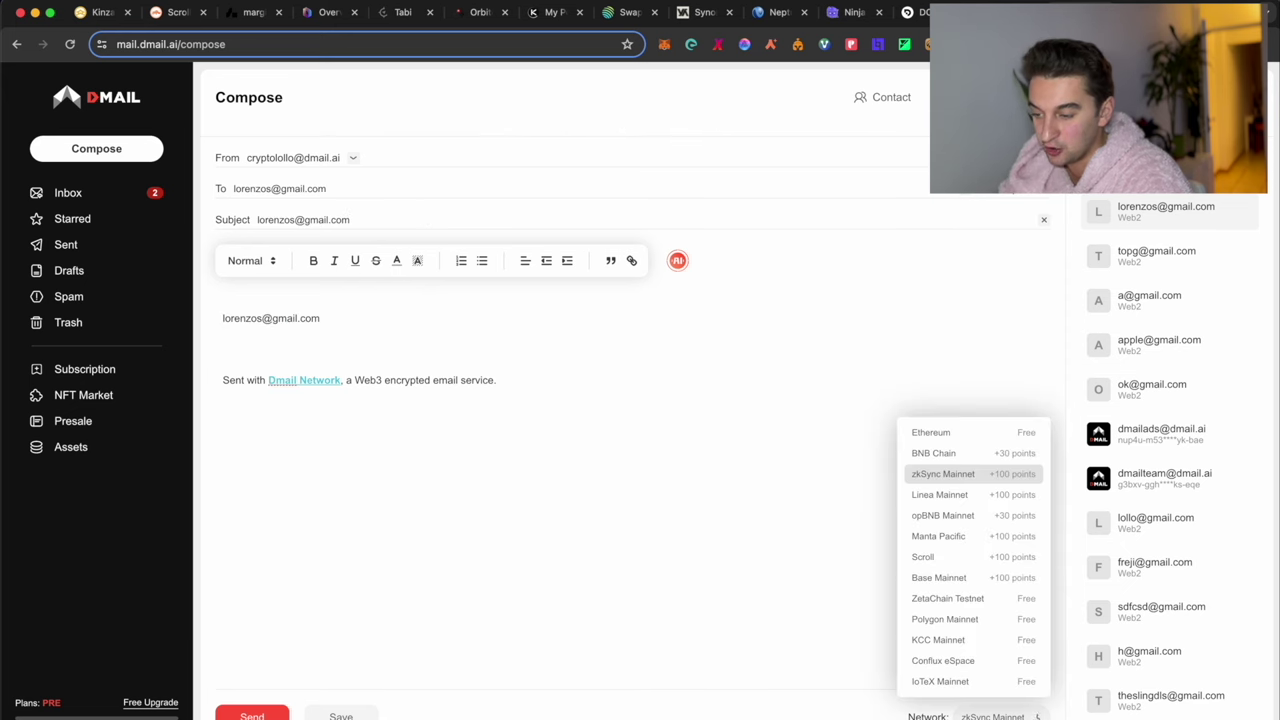
{"action": "left_click", "coordinate": [944, 495]}
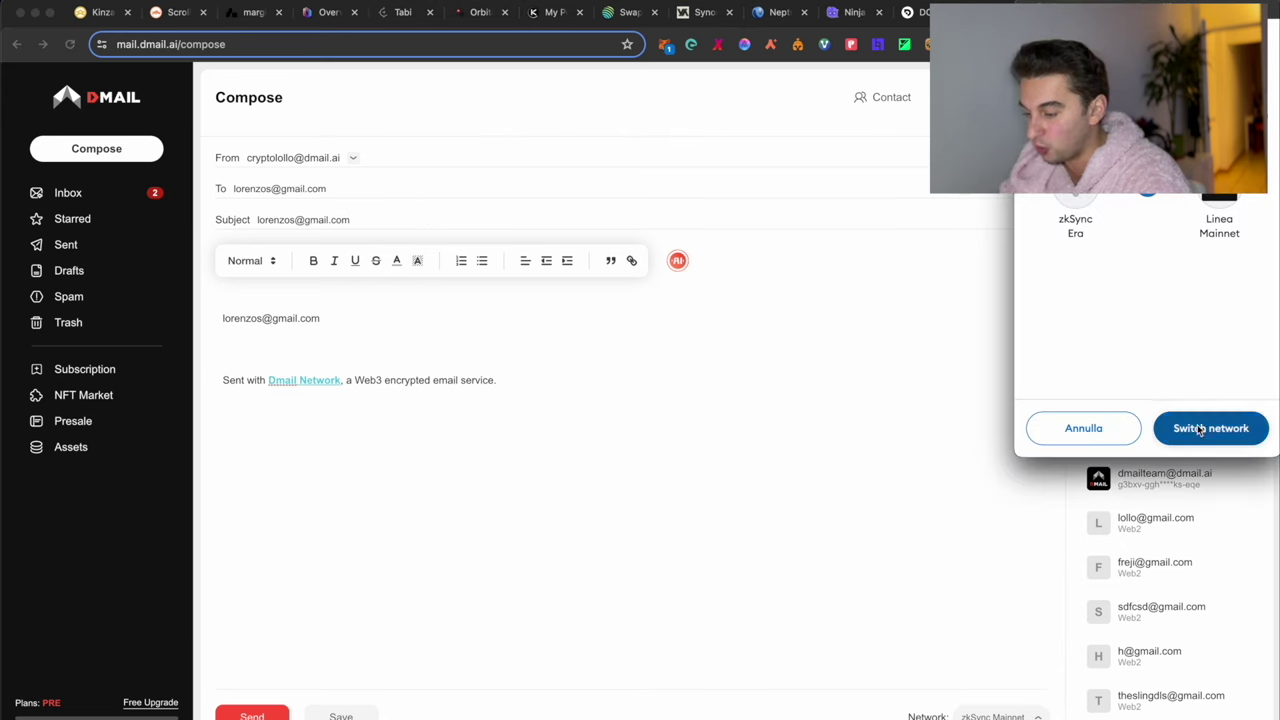
{"action": "left_click", "coordinate": [1200, 428]}
{"action": "left_click", "coordinate": [1078, 432]}
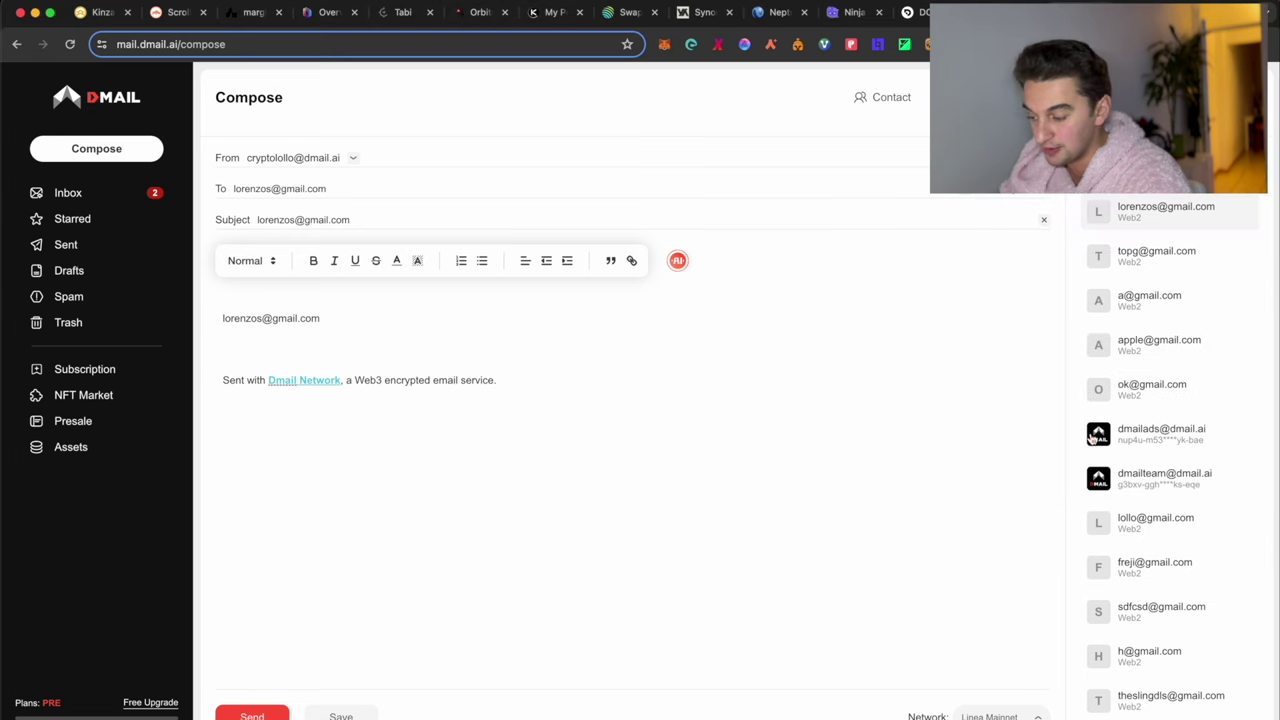
{"action": "left_click", "coordinate": [240, 715]}
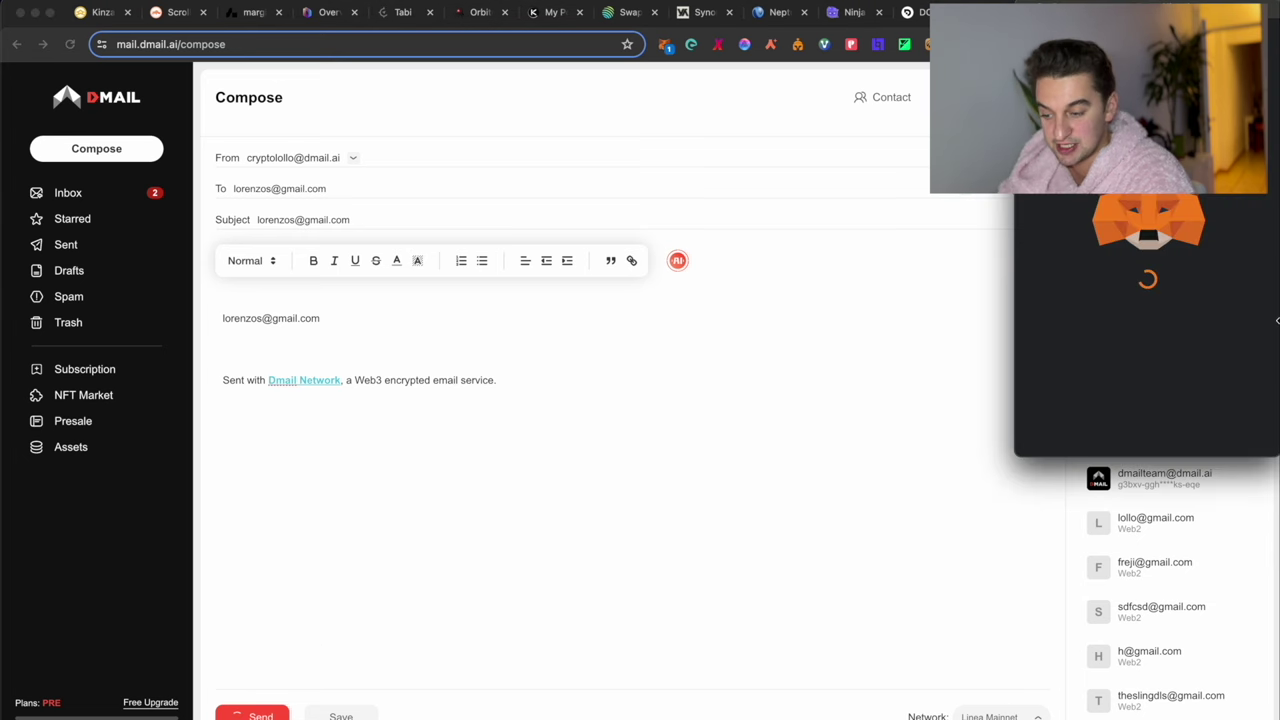
{"action": "scroll", "coordinate": [1147, 300], "scroll_direction": "down", "scroll_amount": 1}
{"action": "left_click", "coordinate": [1084, 428]}
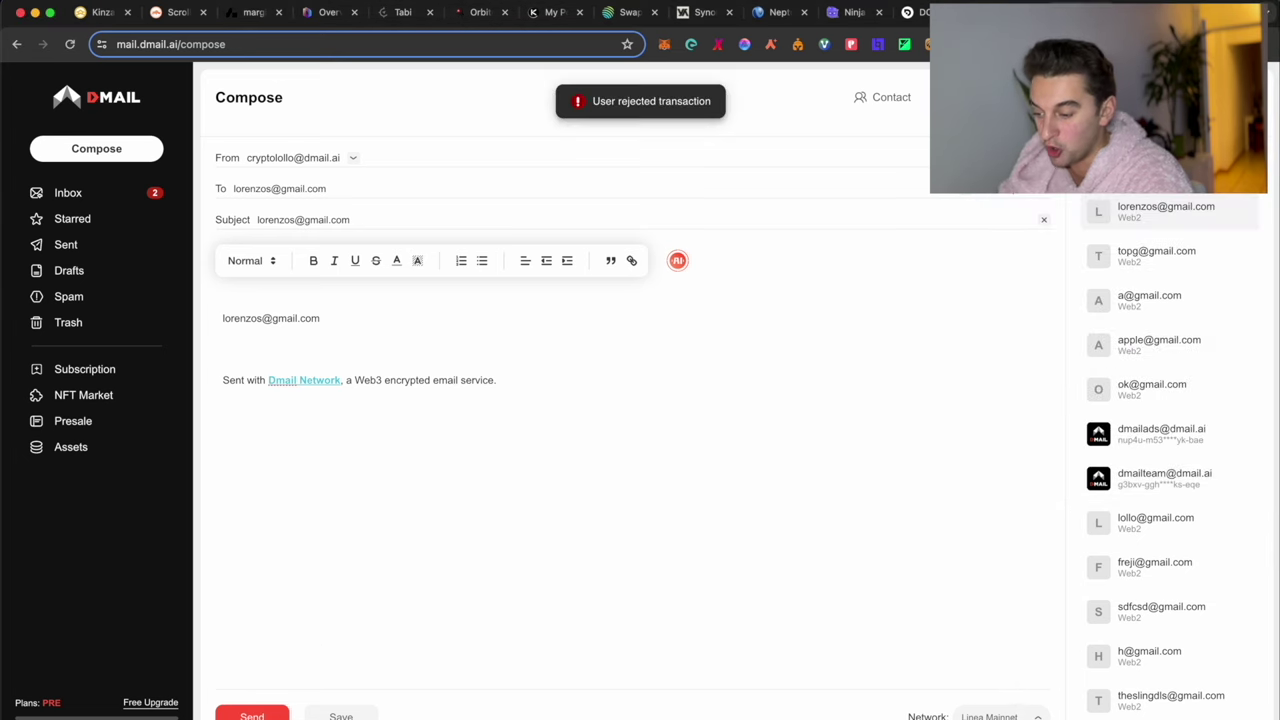
- Send the email on Manta Pacific and confirm the transaction in MetaMask
{"action": "left_click", "coordinate": [998, 716]}
{"action": "left_click", "coordinate": [992, 536]}
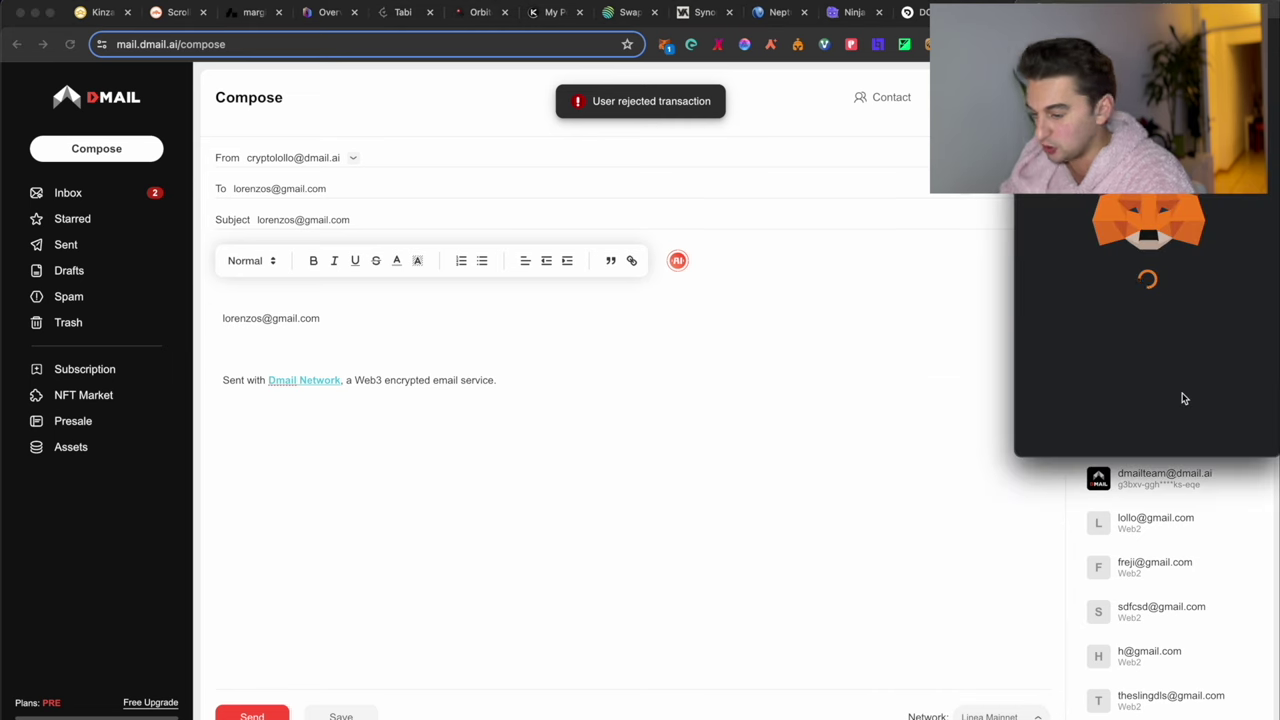
{"action": "left_click", "coordinate": [1218, 426]}
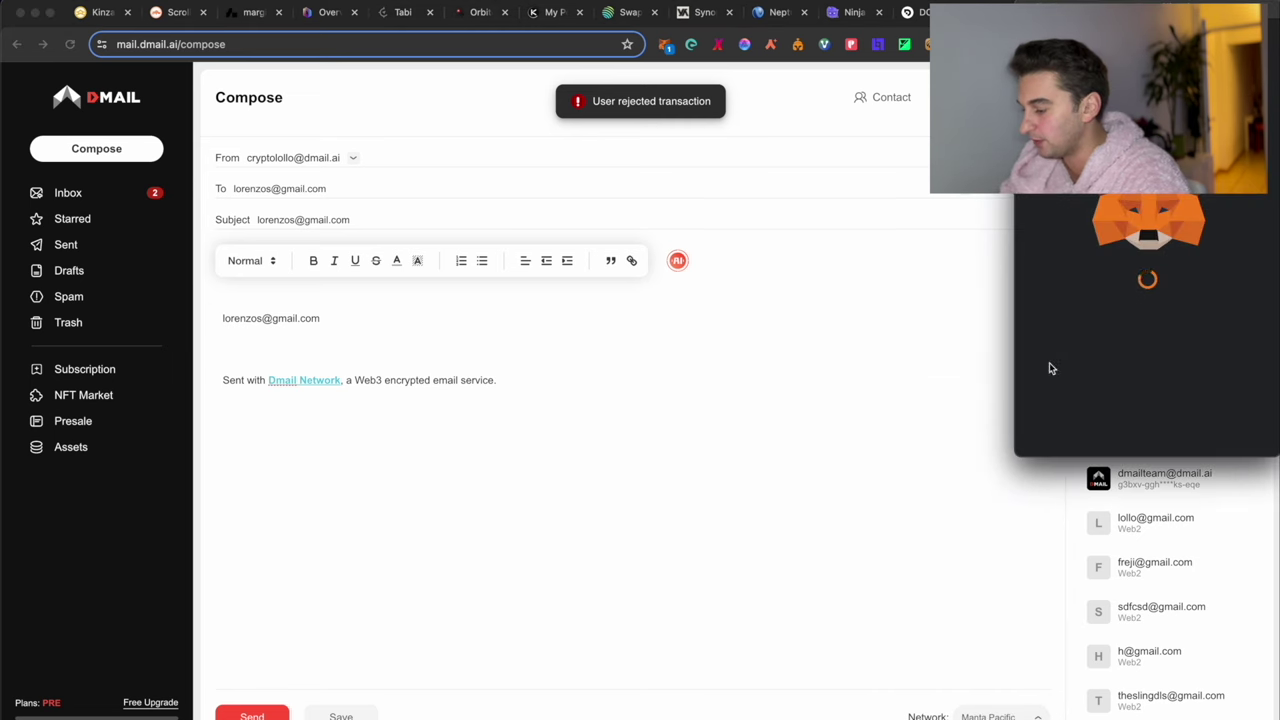
{"action": "left_click", "coordinate": [1086, 429]}
{"action": "left_click", "coordinate": [252, 716]}
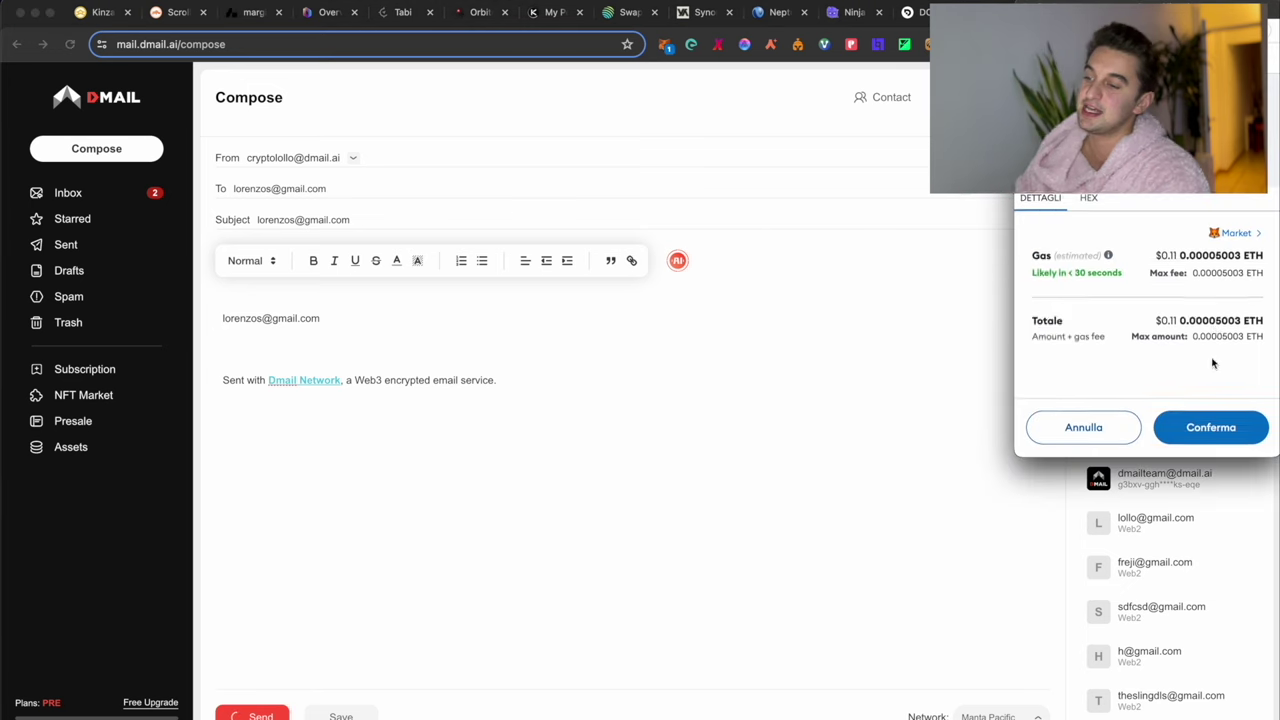
{"action": "left_click", "coordinate": [1210, 425]}
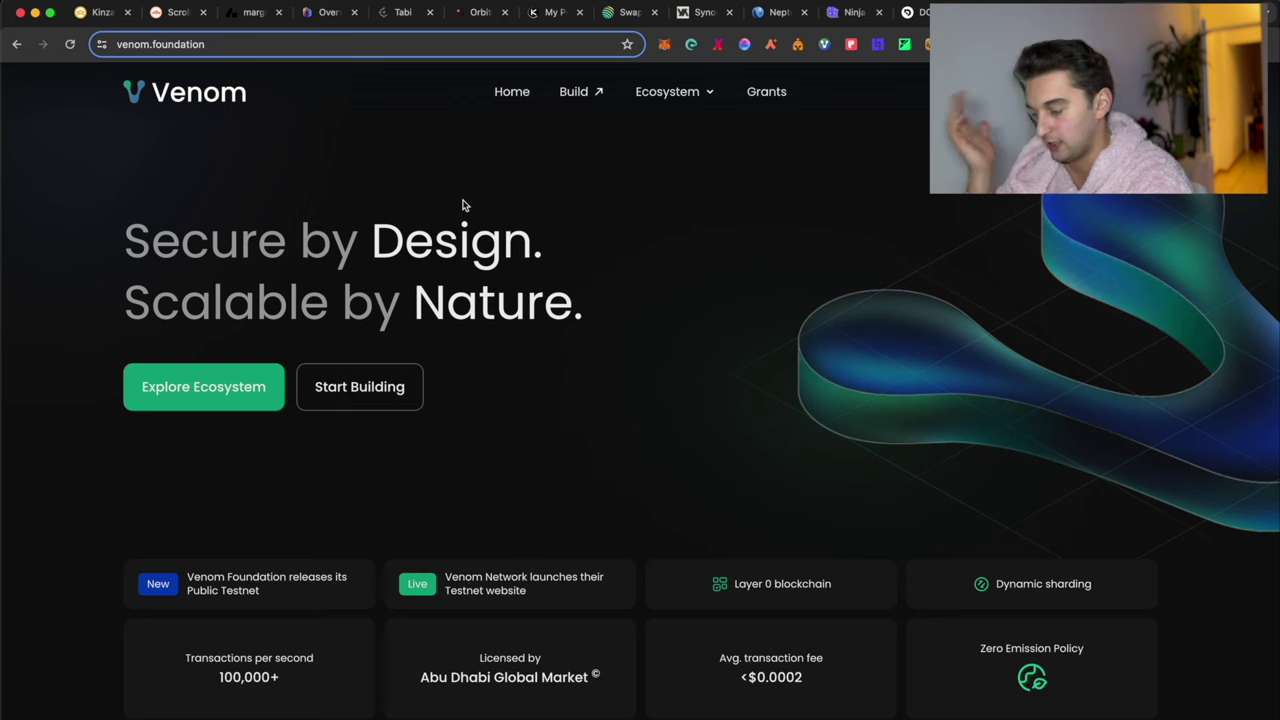
- View the Venom Ecosystem overview, return to the Venom home page, and open the Build docs
{"action": "left_click", "coordinate": [228, 391]}
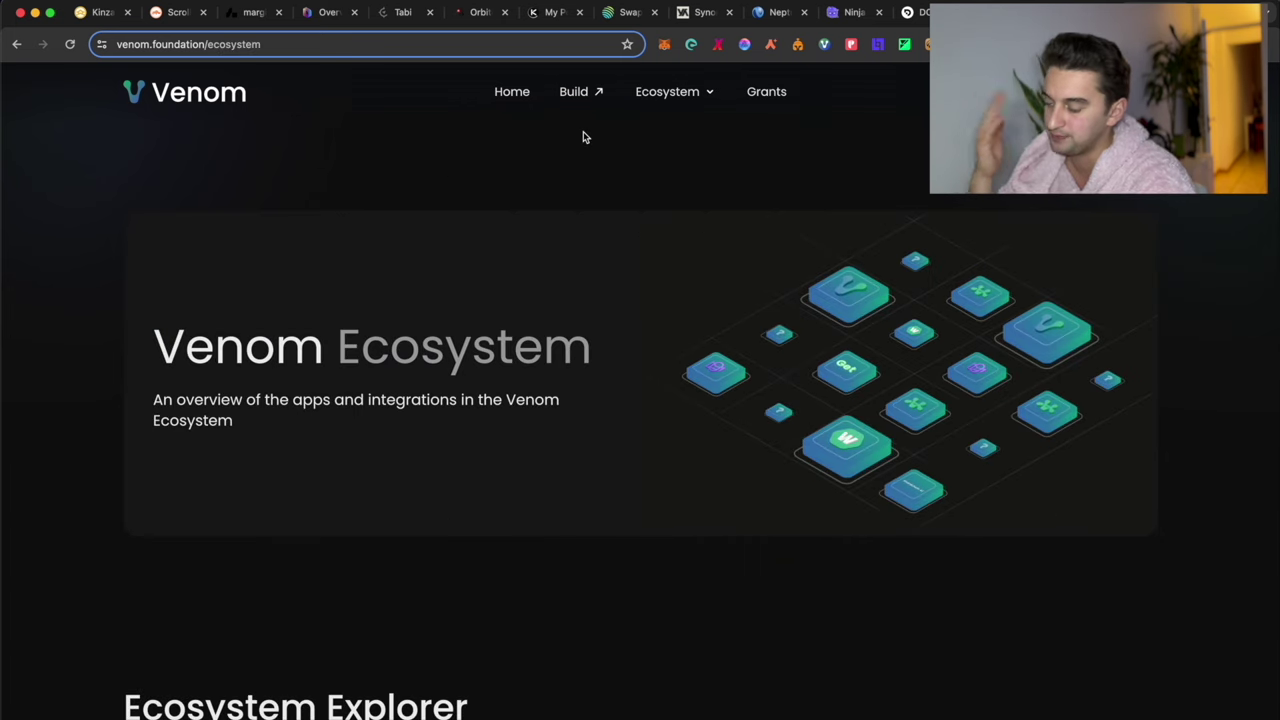
{"action": "left_click", "coordinate": [517, 93]}
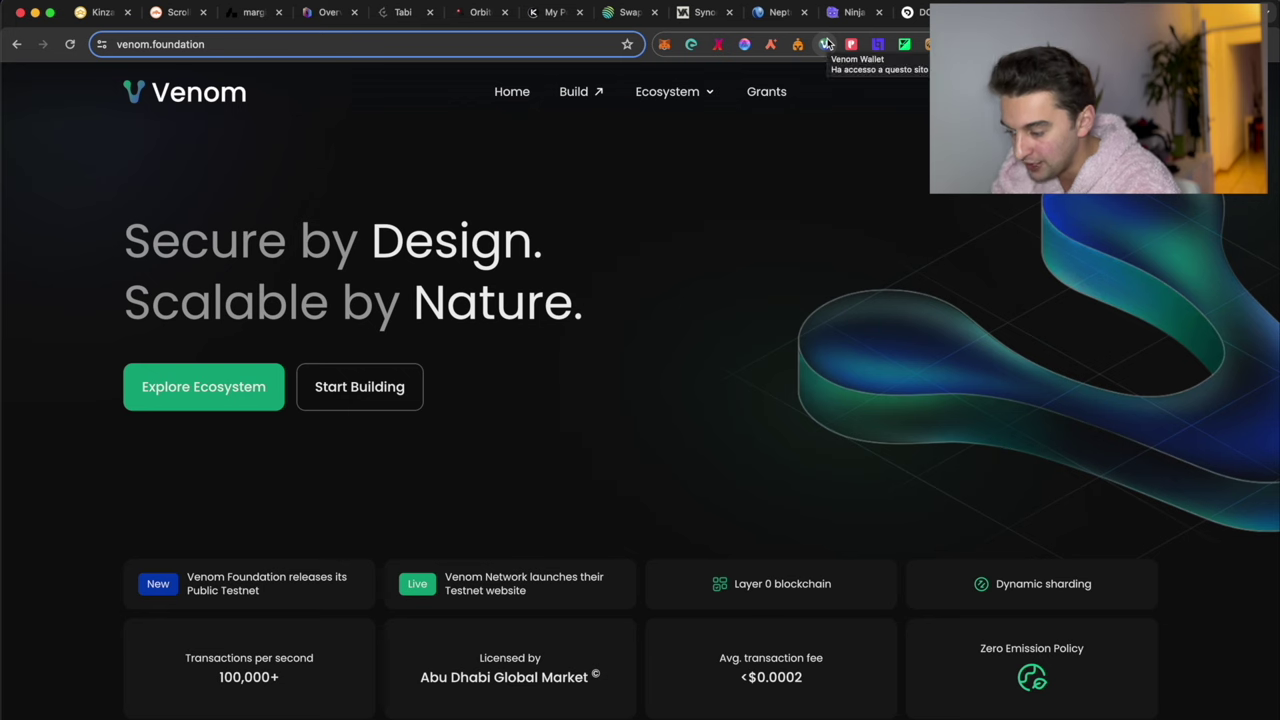
{"action": "scroll", "coordinate": [468, 445], "scroll_direction": "down", "scroll_amount": 1}
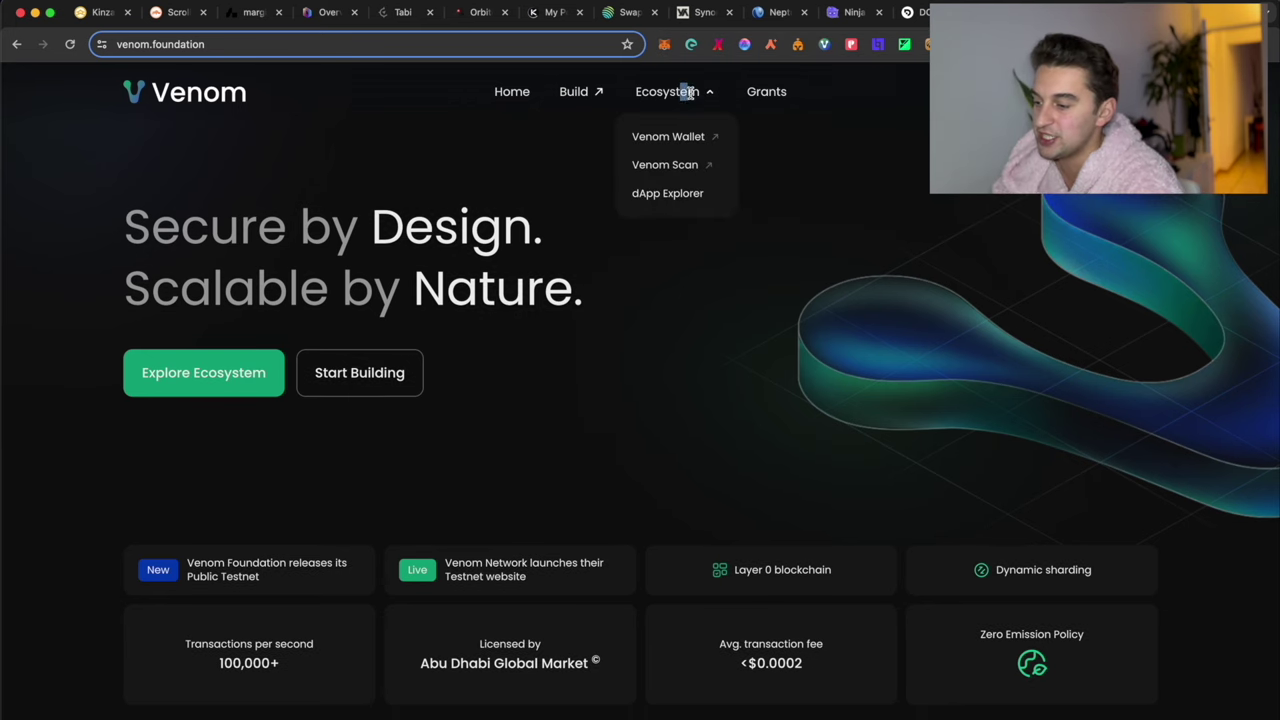
{"action": "left_click", "coordinate": [586, 97]}
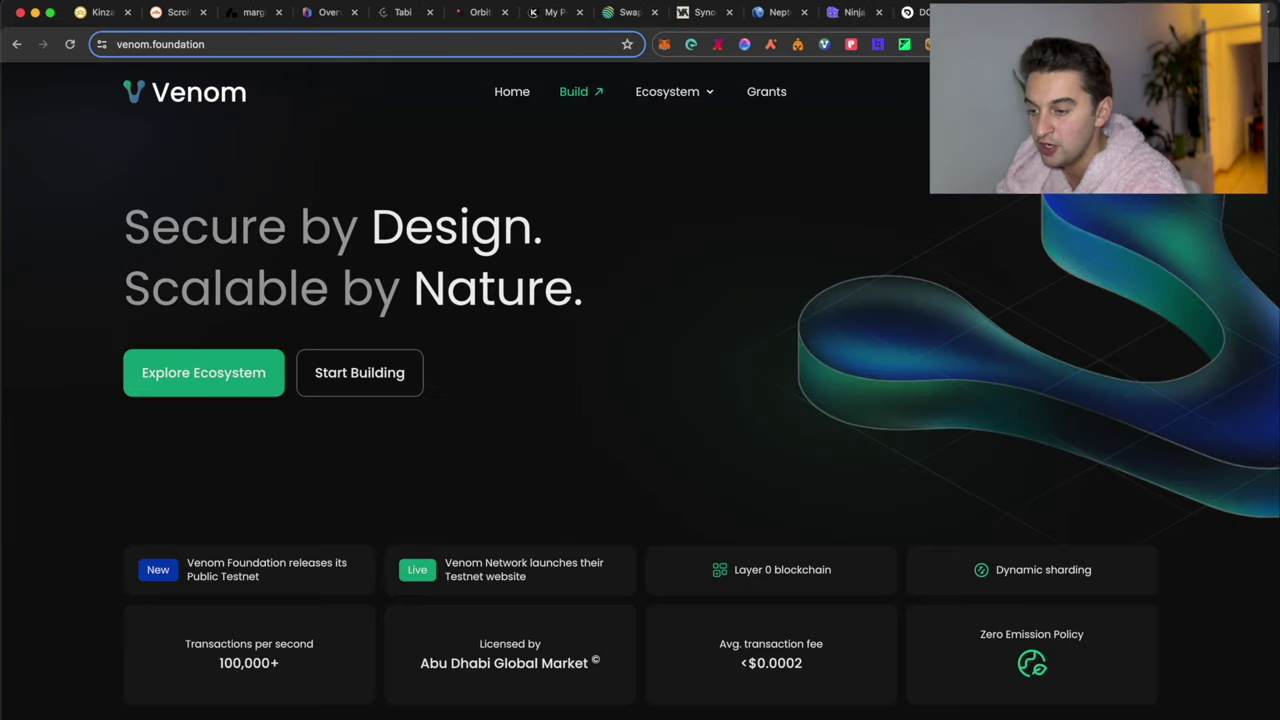
- Close the current tab and open the venom.network/tasks page from the bookmark in a new tab
{"action": "key", "text": "ctrl+w"}
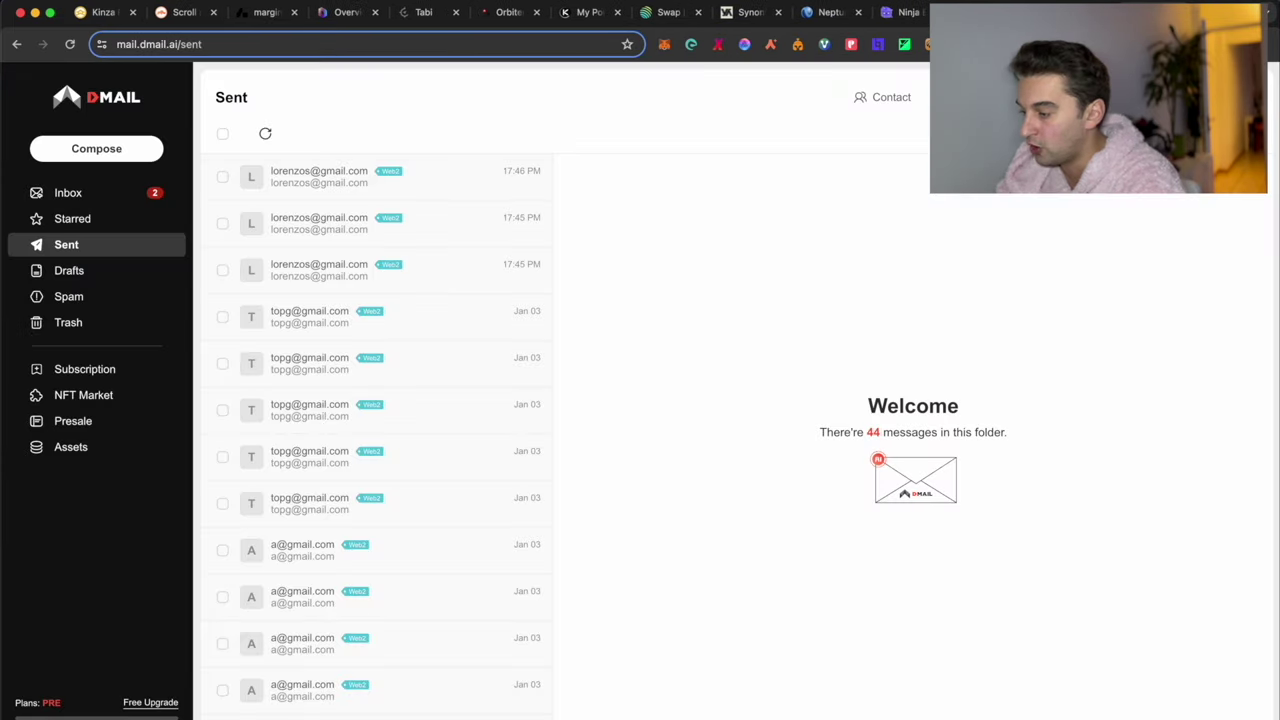
{"action": "key", "text": "ctrl+t"}
{"action": "left_click", "coordinate": [517, 75]}
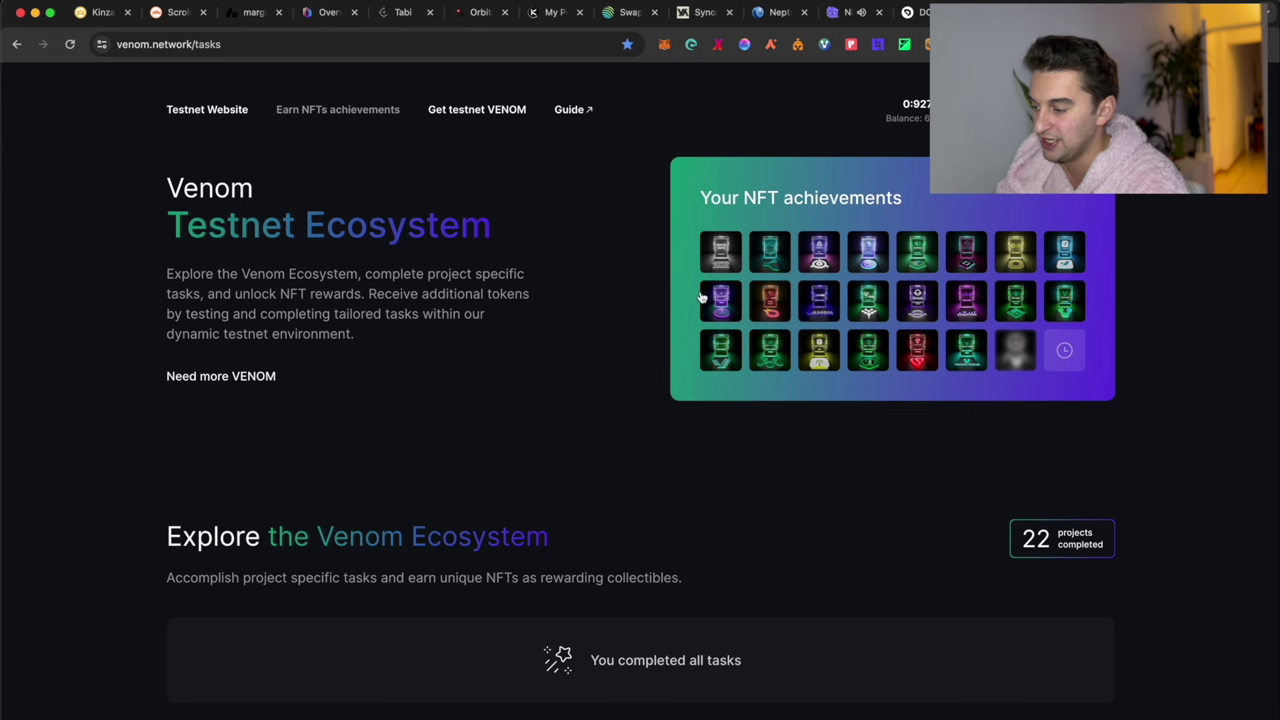
- Browse the Get testnet VENOM Join cards, then return to Earn NFTs achievements showing 22 projects completed
{"action": "left_click", "coordinate": [475, 112]}
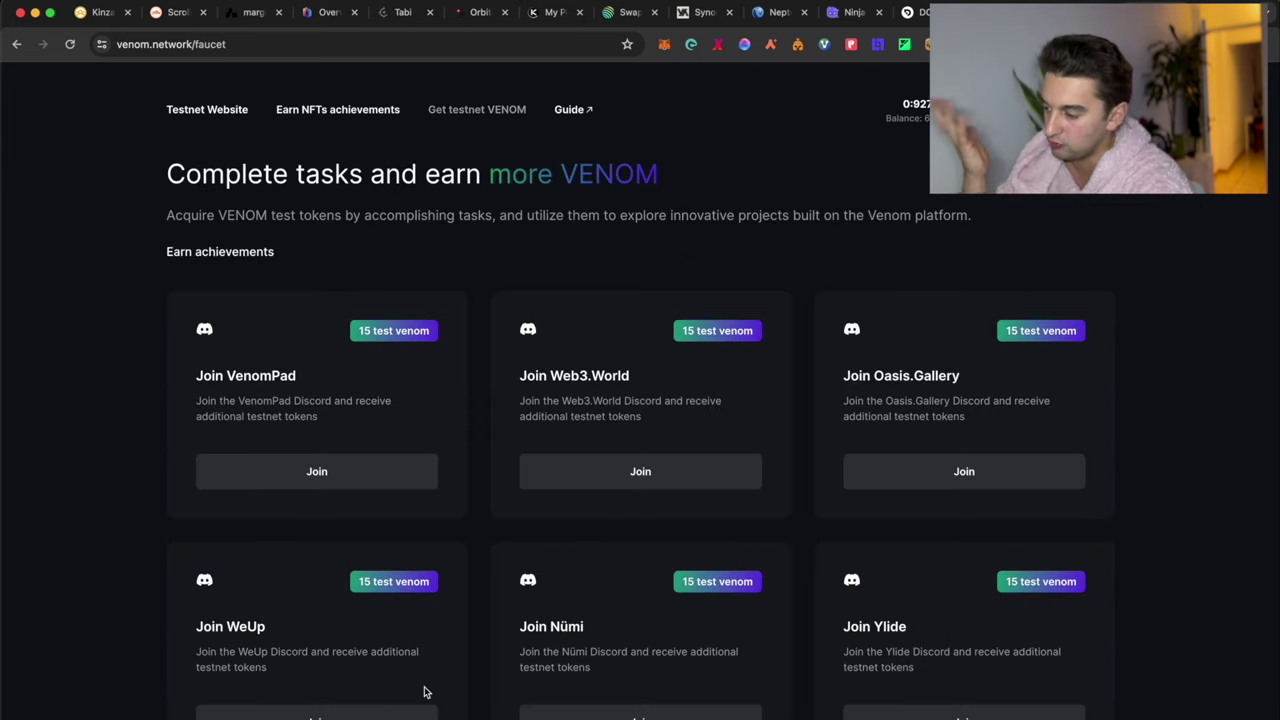
{"action": "scroll", "coordinate": [424, 690], "scroll_direction": "down", "scroll_amount": 4}
{"action": "scroll", "coordinate": [424, 690], "scroll_direction": "down", "scroll_amount": 5}
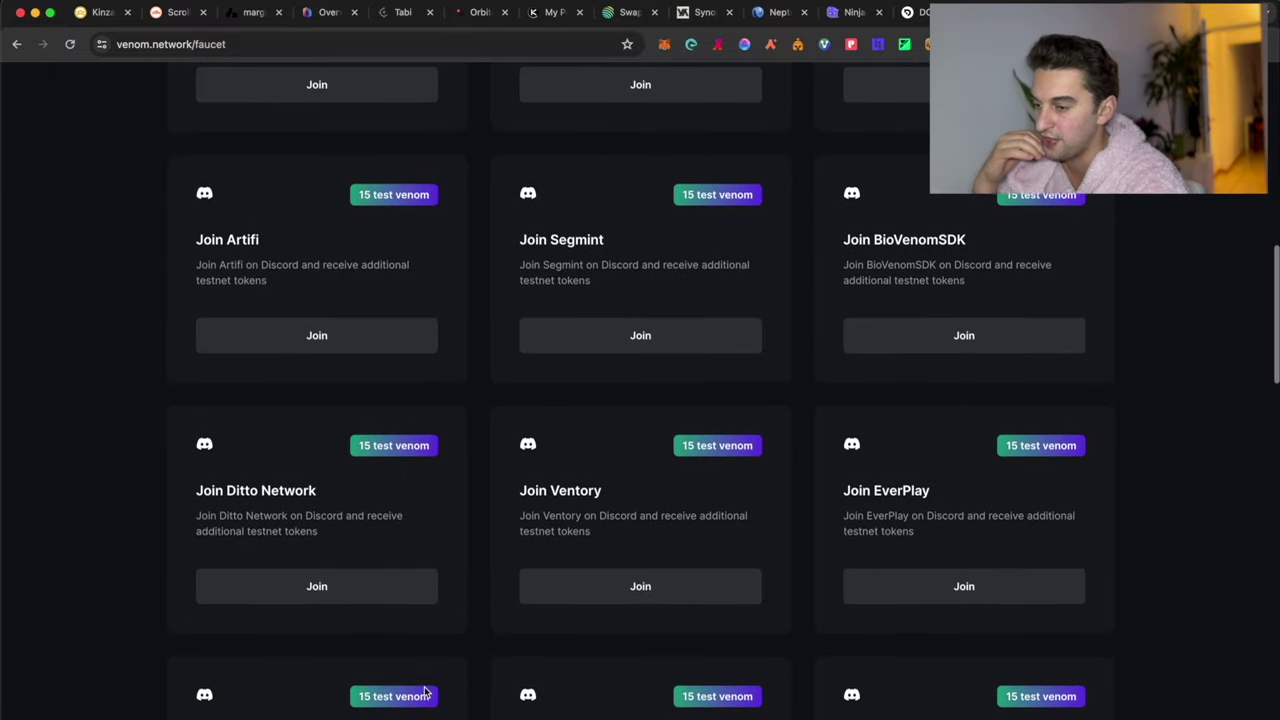
{"action": "scroll", "coordinate": [424, 690], "scroll_direction": "up", "scroll_amount": 6}
{"action": "scroll", "coordinate": [424, 690], "scroll_direction": "up", "scroll_amount": 2}
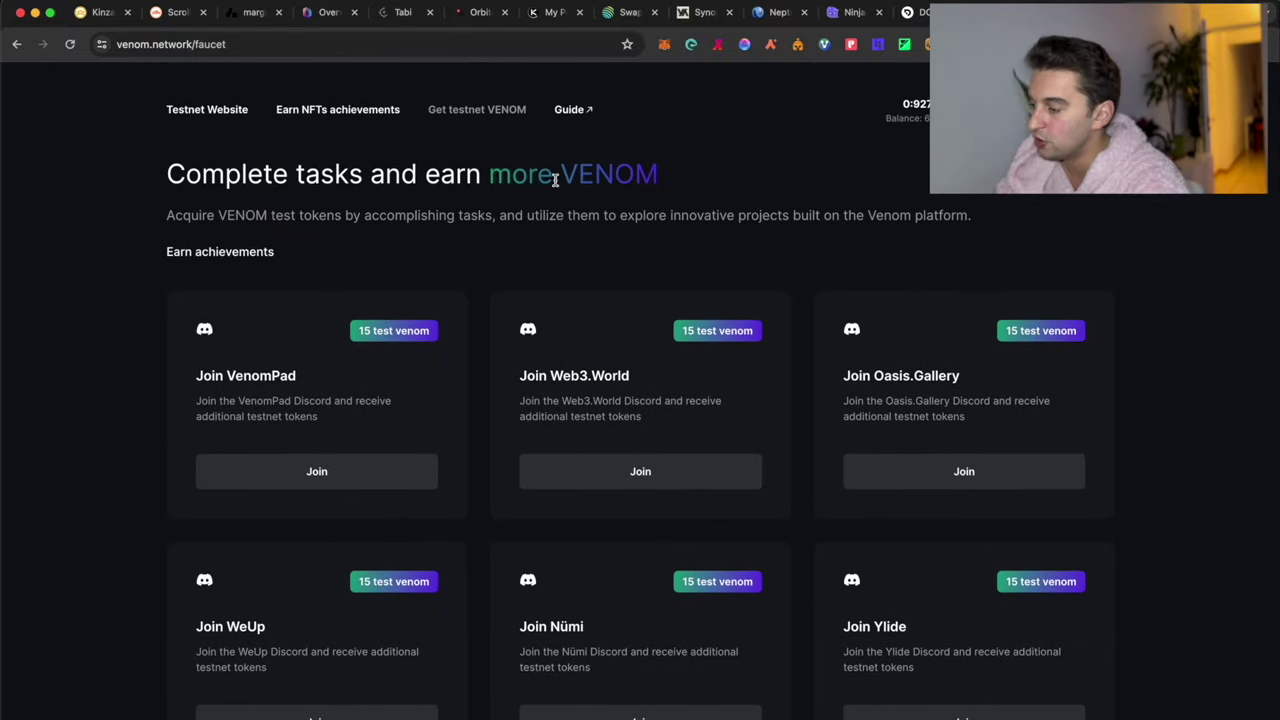
{"action": "left_click", "coordinate": [340, 109]}
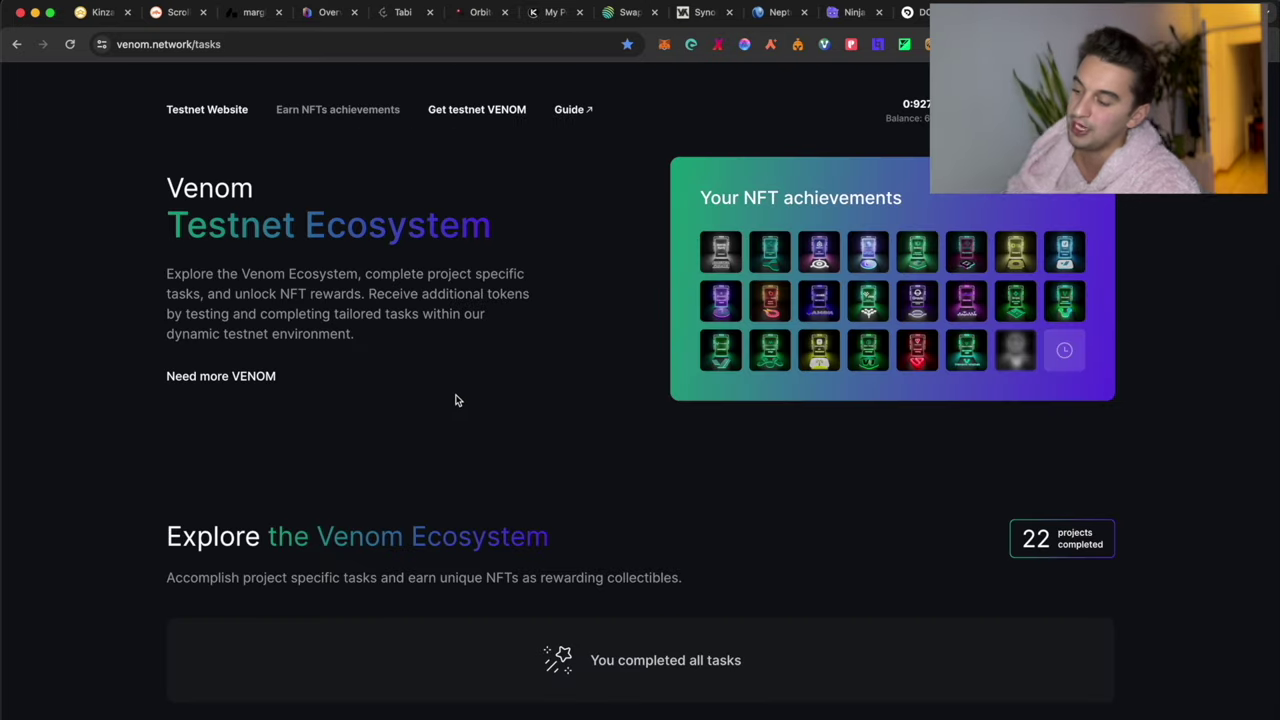
{"action": "scroll", "coordinate": [455, 390], "scroll_direction": "down", "scroll_amount": 1}
{"action": "scroll", "coordinate": [423, 634], "scroll_direction": "down", "scroll_amount": 5}
{"action": "scroll", "coordinate": [423, 634], "scroll_direction": "down", "scroll_amount": 5}
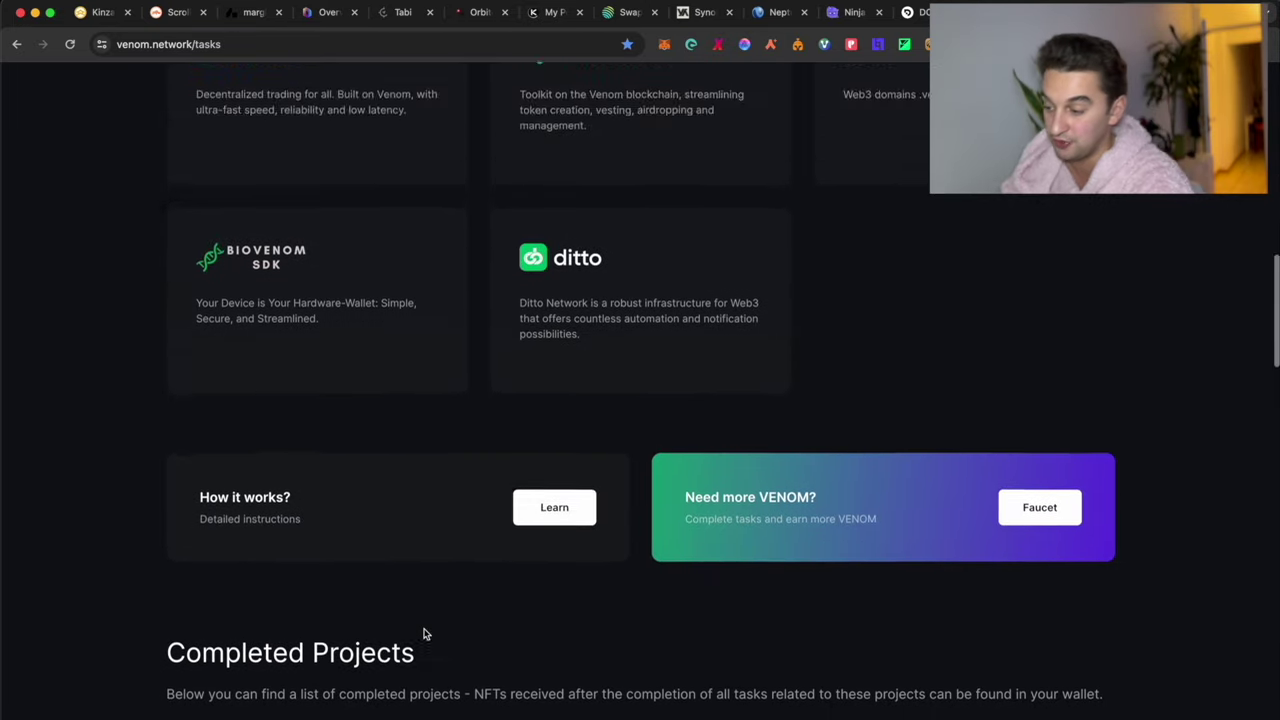
{"action": "scroll", "coordinate": [423, 634], "scroll_direction": "down", "scroll_amount": 10}
{"action": "scroll", "coordinate": [424, 634], "scroll_direction": "up", "scroll_amount": 2}
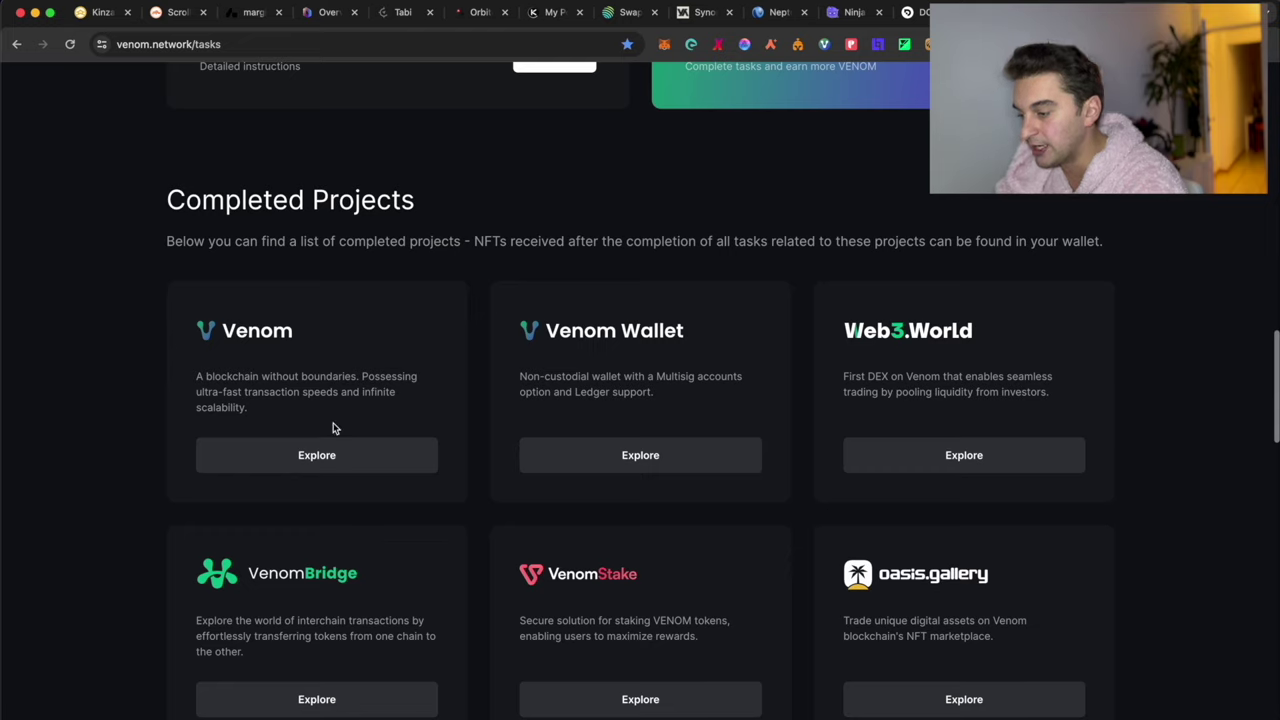
{"action": "scroll", "coordinate": [334, 428], "scroll_direction": "down", "scroll_amount": 1}
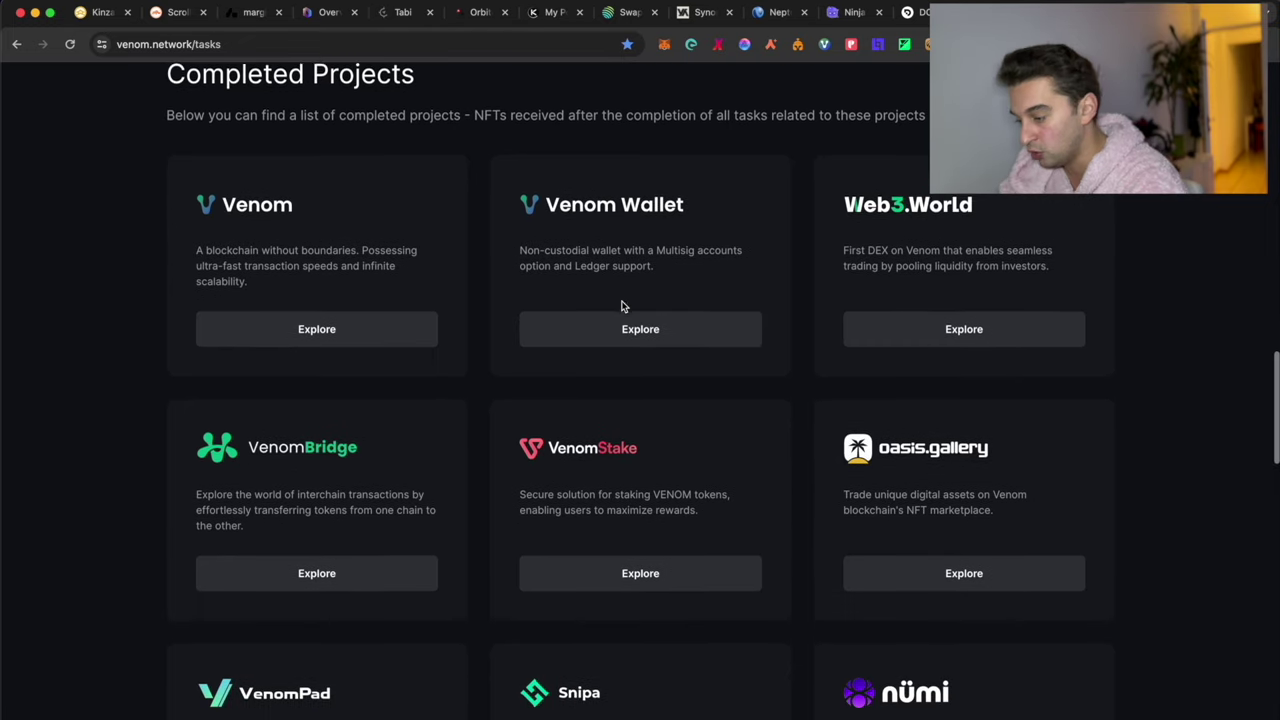
{"action": "scroll", "coordinate": [621, 306], "scroll_direction": "down", "scroll_amount": 1}
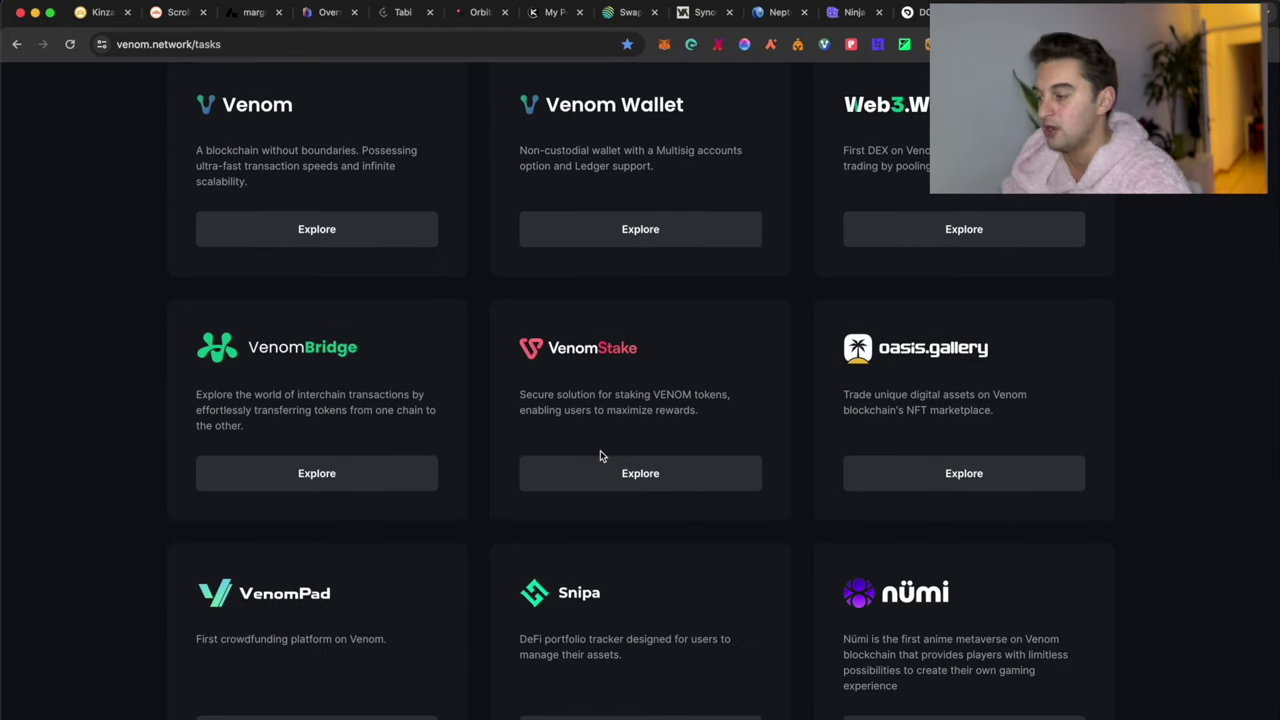
{"action": "scroll", "coordinate": [600, 456], "scroll_direction": "down", "scroll_amount": 1}
{"action": "scroll", "coordinate": [388, 207], "scroll_direction": "down", "scroll_amount": 4}
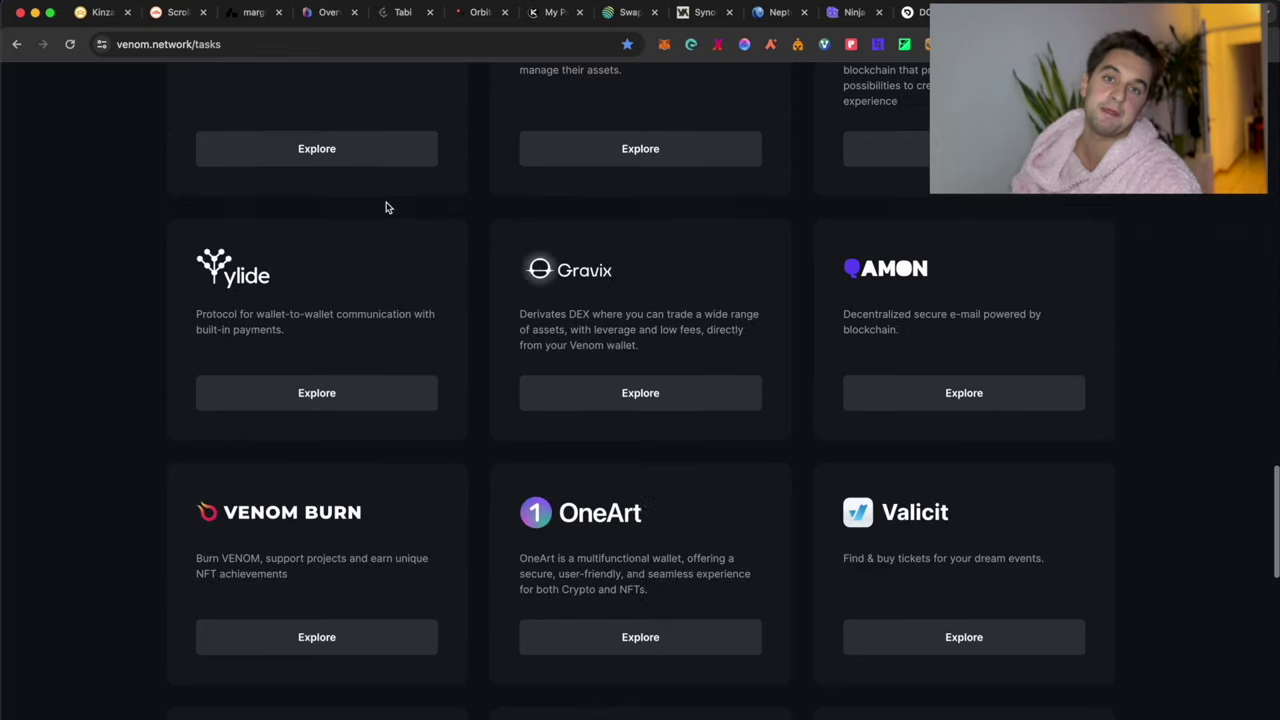
{"action": "scroll", "coordinate": [388, 207], "scroll_direction": "down", "scroll_amount": 4}
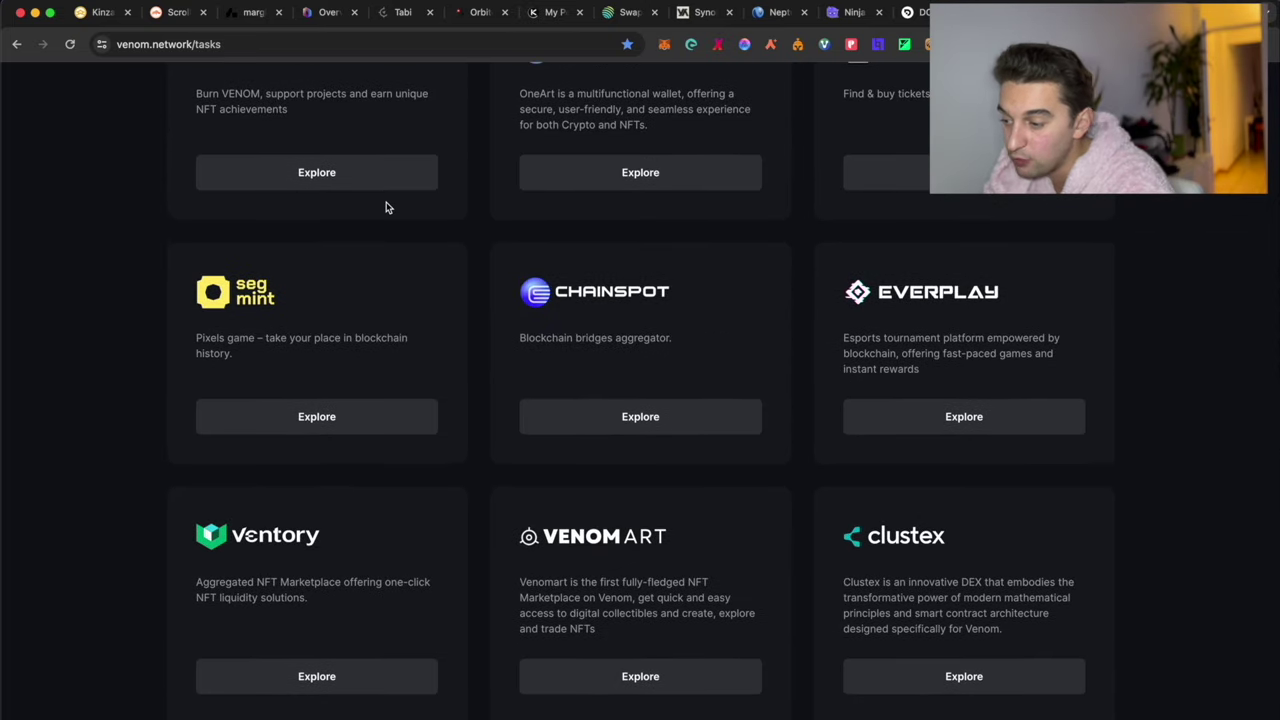
{"action": "scroll", "coordinate": [634, 176], "scroll_direction": "up", "scroll_amount": 10}
{"action": "scroll", "coordinate": [634, 172], "scroll_direction": "up", "scroll_amount": 10}
{"action": "scroll", "coordinate": [634, 172], "scroll_direction": "up", "scroll_amount": 10}
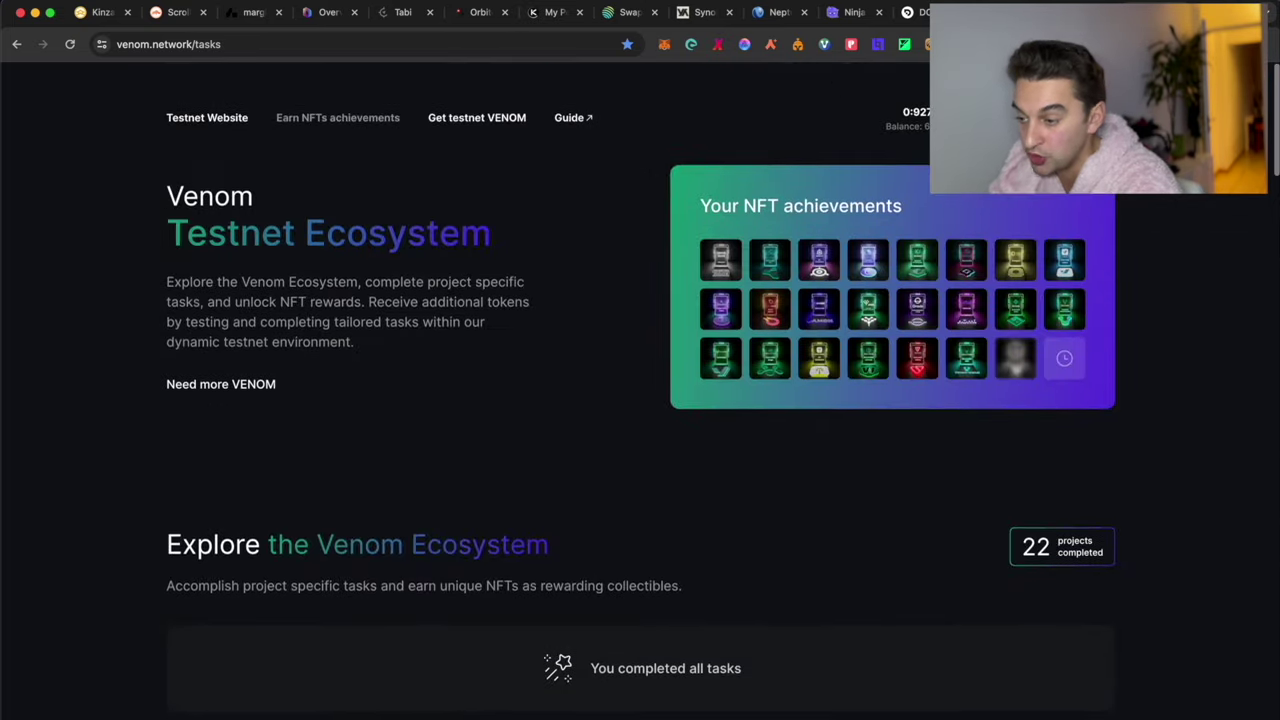